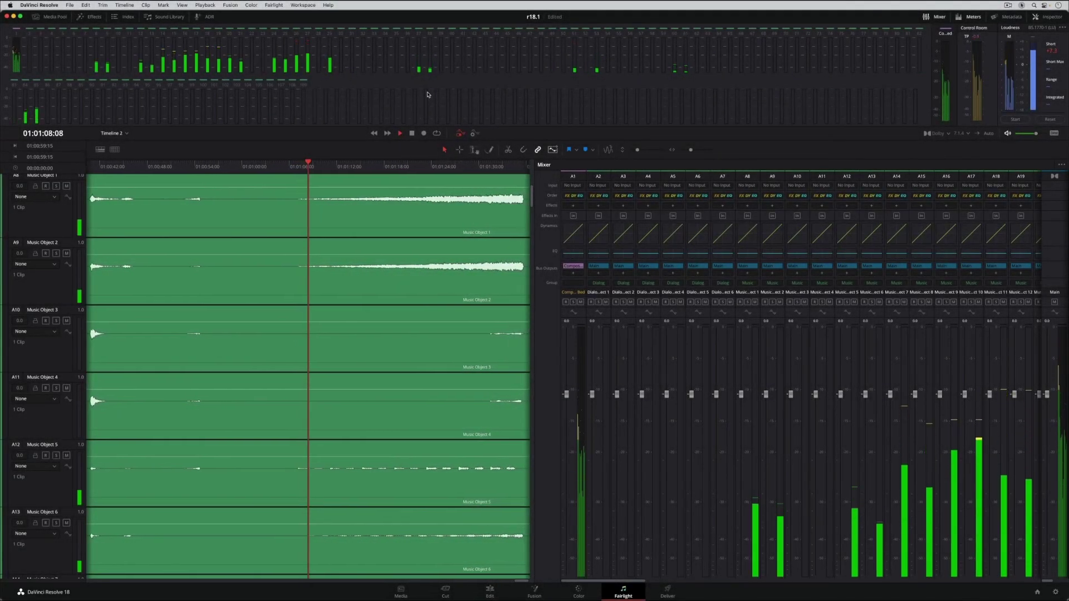
Switch the track meters display to Wide Tracks.
right_click(427, 94)
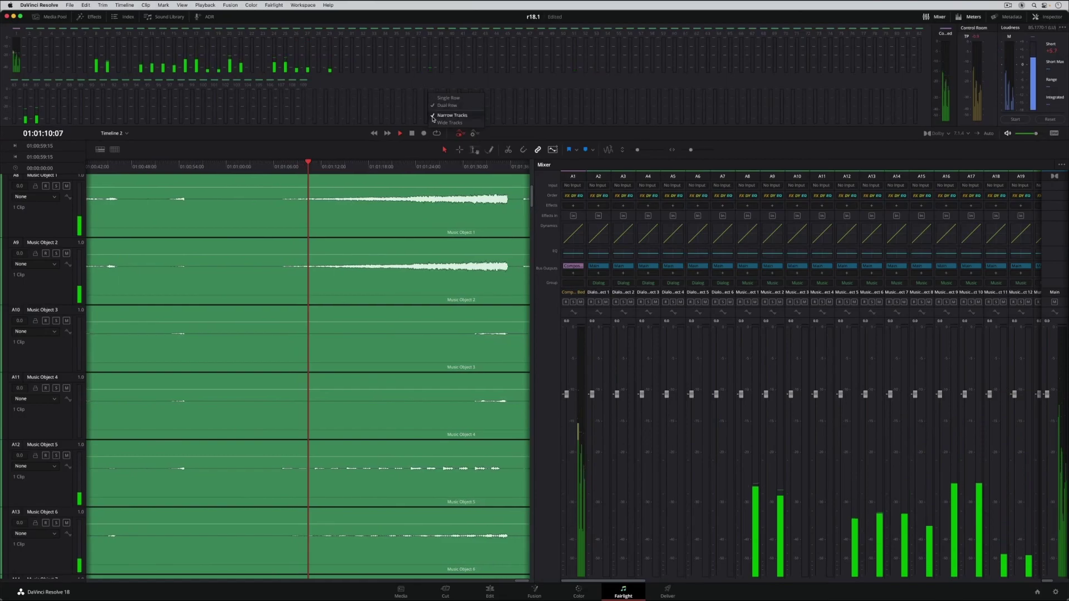
left_click(434, 123)
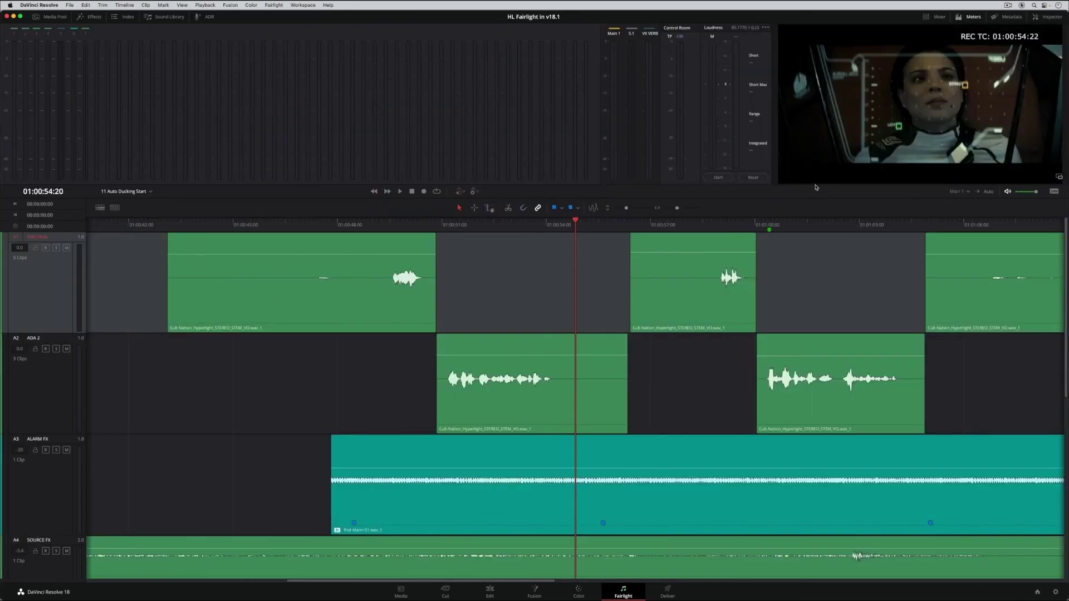
Enable Voice Isolation on the first dialogue track, toggle its Dialogue Leveler on and off, and open the detailed Voice Isolation controls.
left_click(1037, 17)
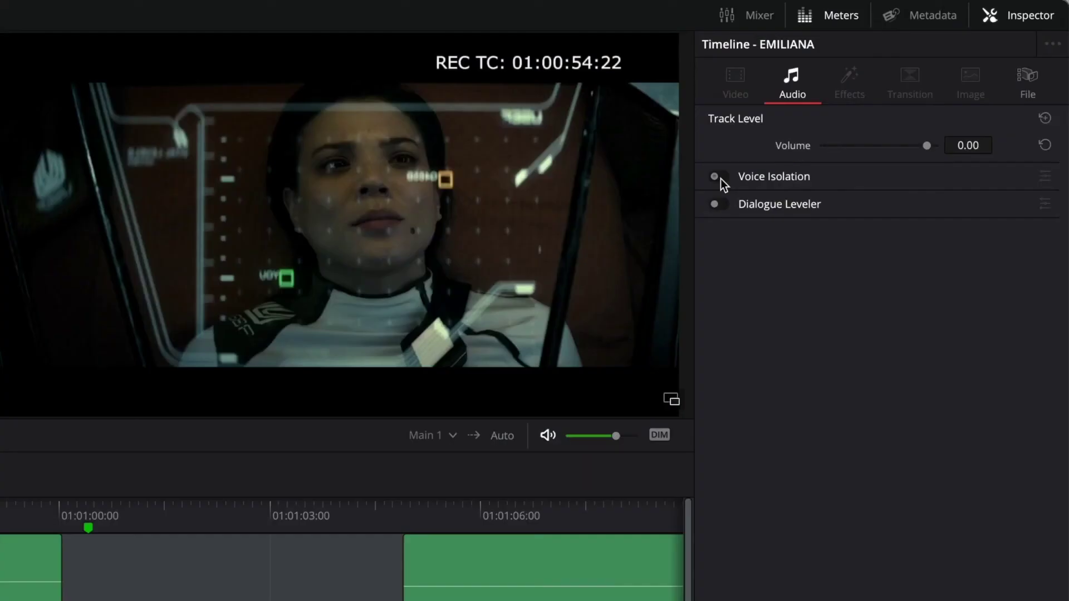
left_click(721, 179)
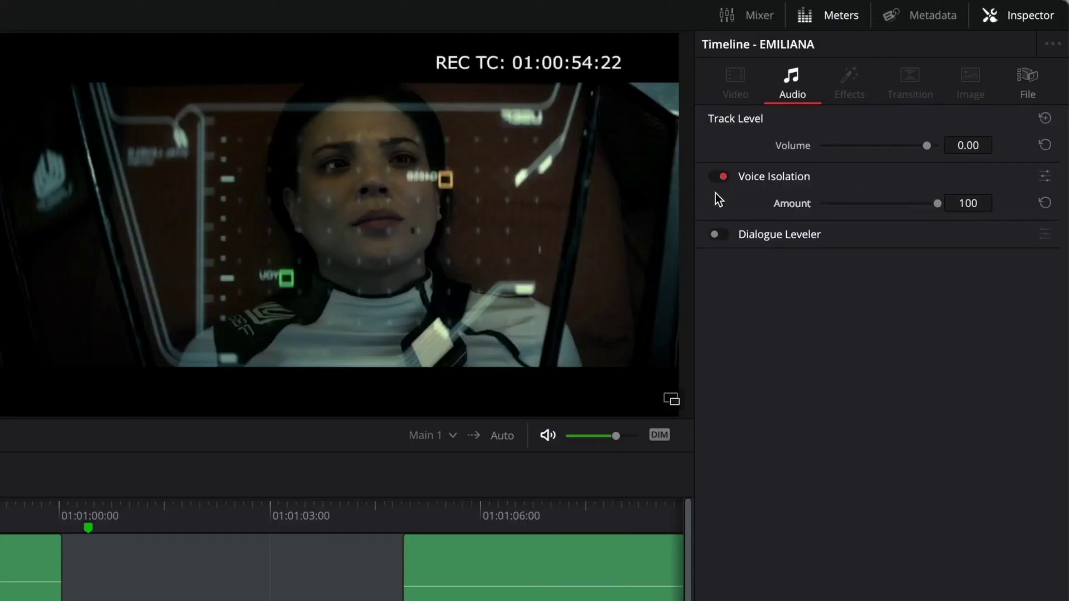
left_click(717, 236)
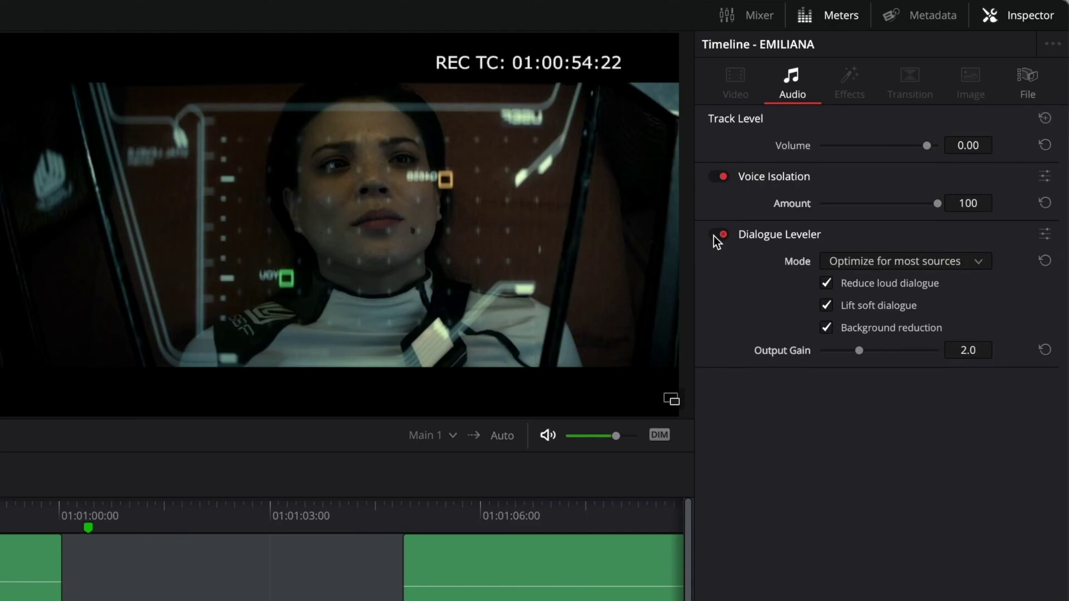
left_click(715, 235)
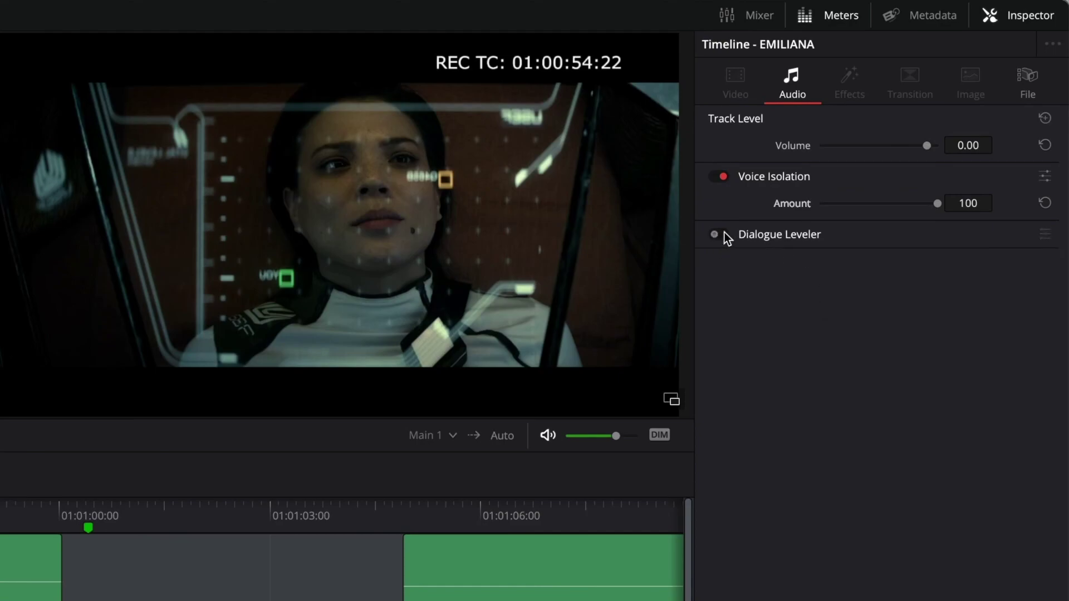
left_click(1039, 178)
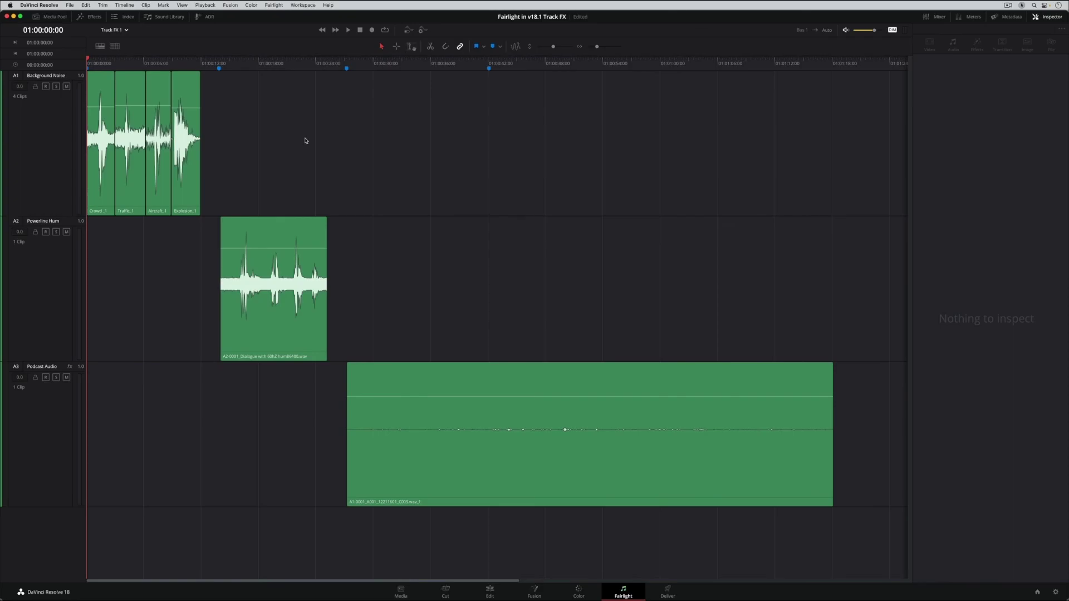
Play the four clips on the Background Noise track and return the playhead to the timeline start.
scroll(305, 140, "up", 6)
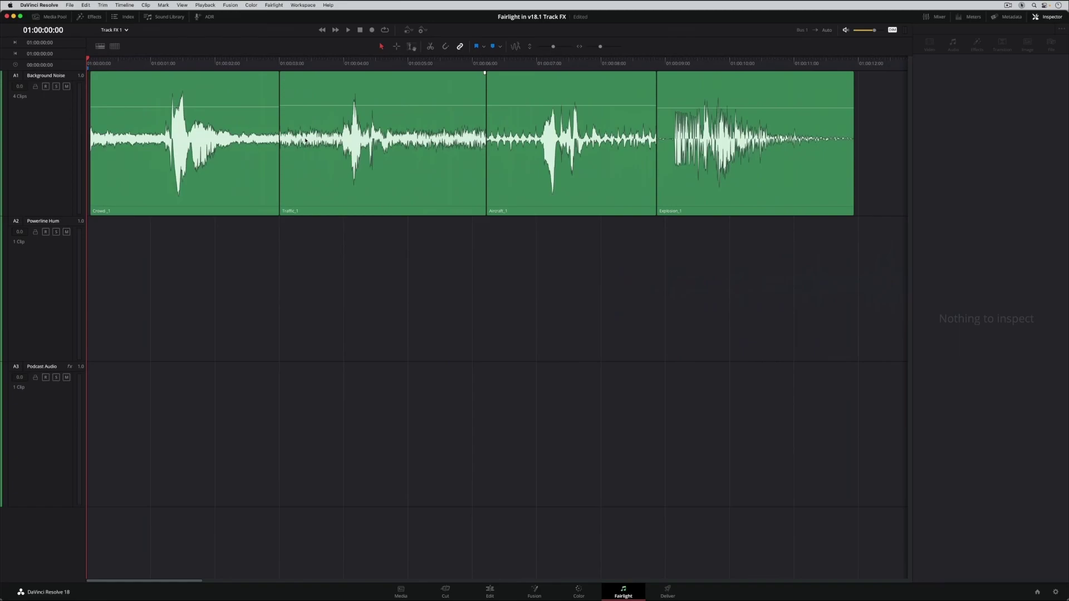
key("space")
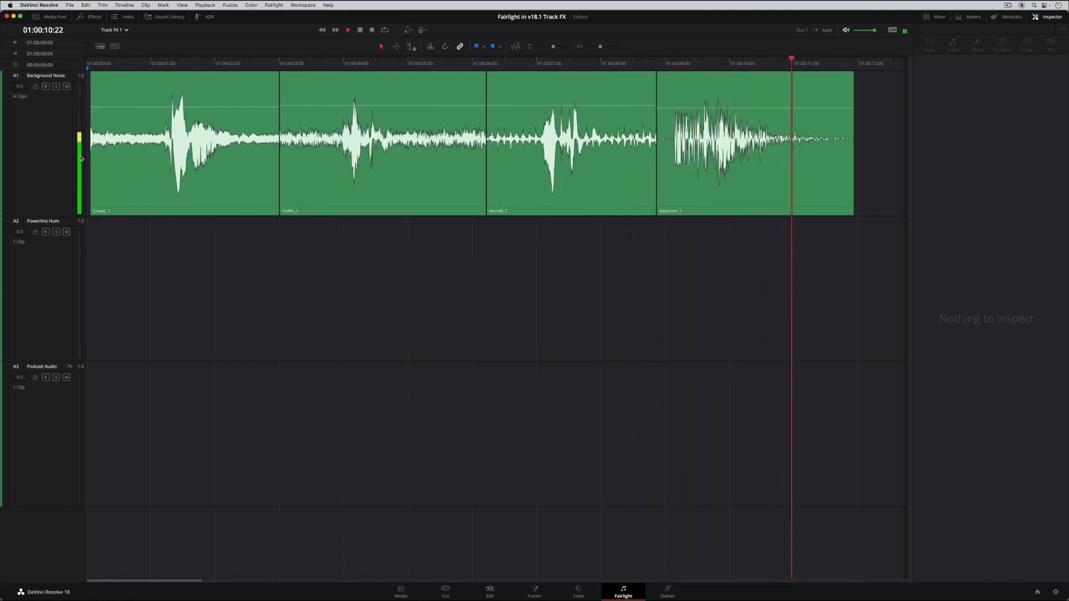
key("space")
key("Home")
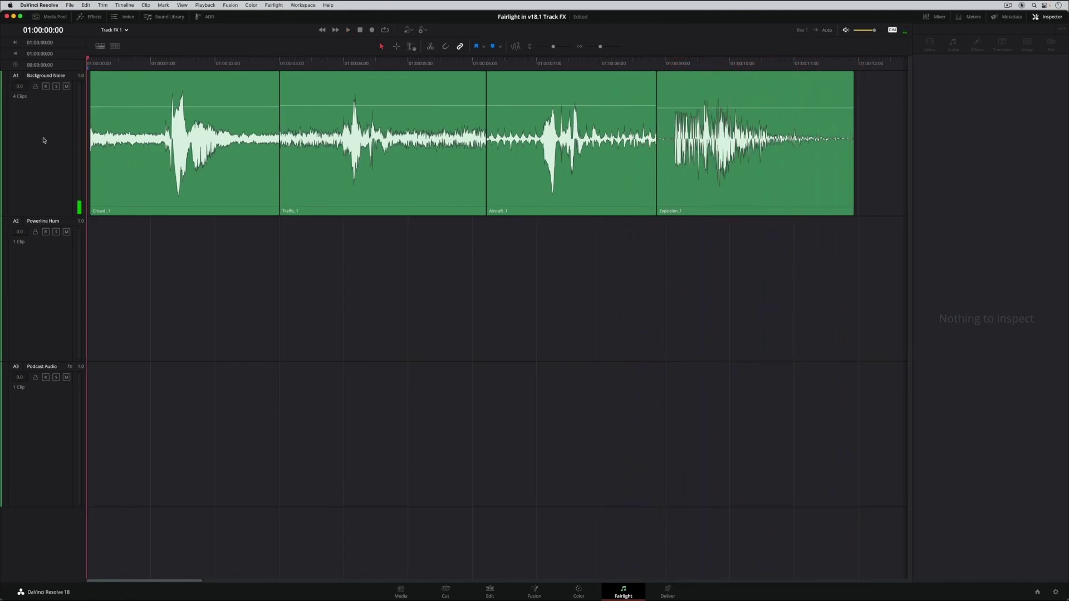
Enable Voice Isolation on the Background Noise track and play its clips to hear the effect.
left_click(43, 140)
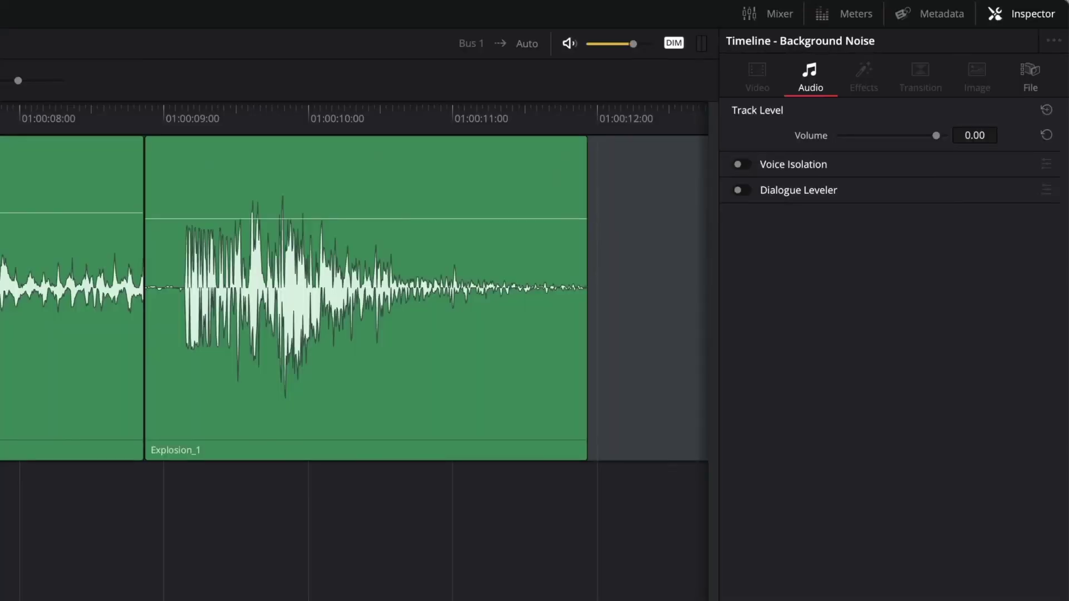
left_click(741, 165)
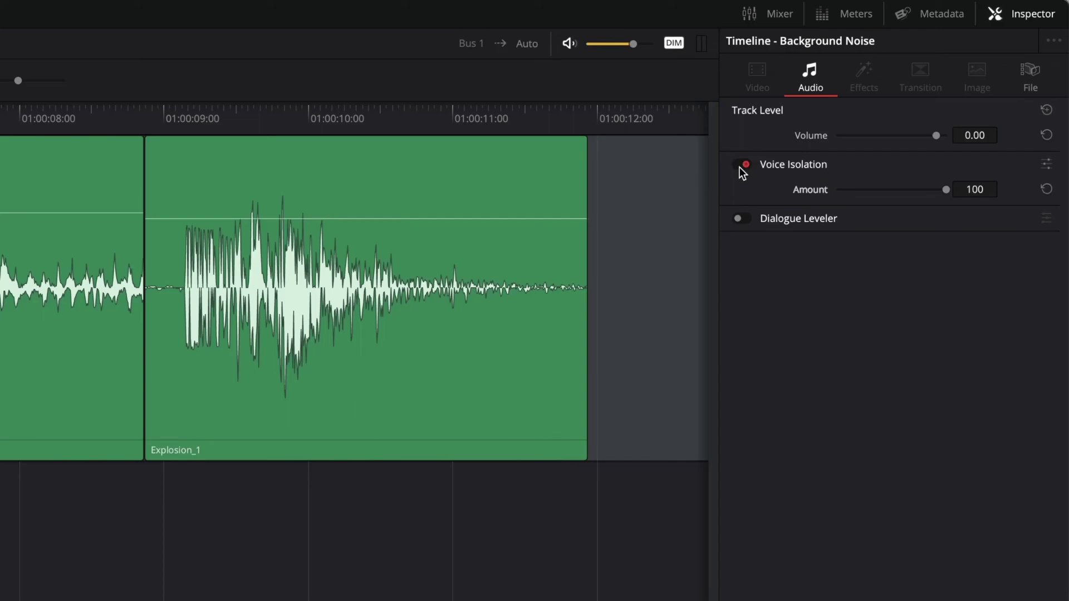
key("space")
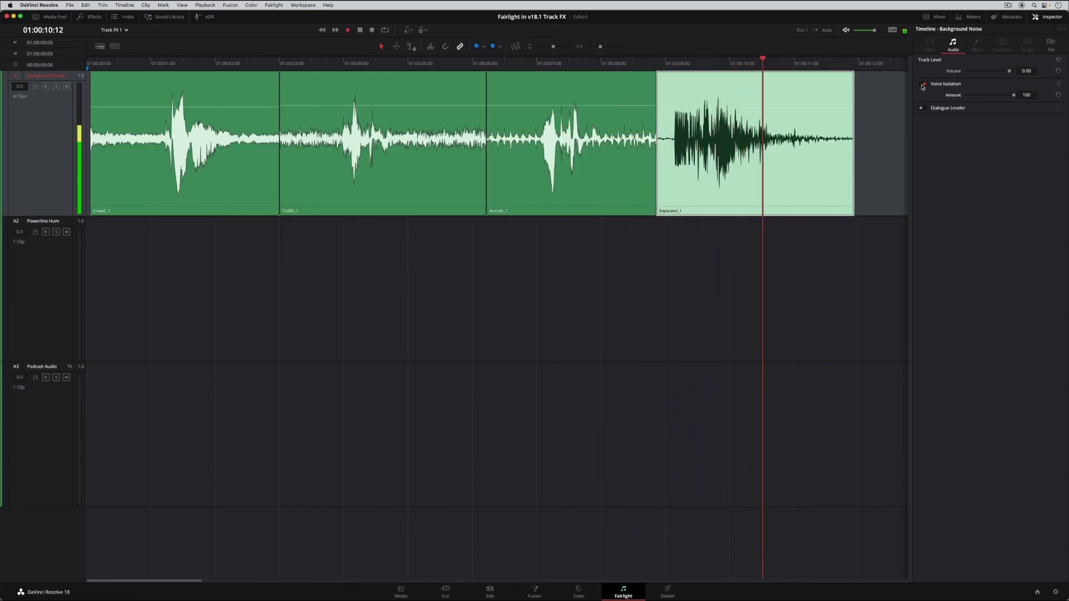
key("space")
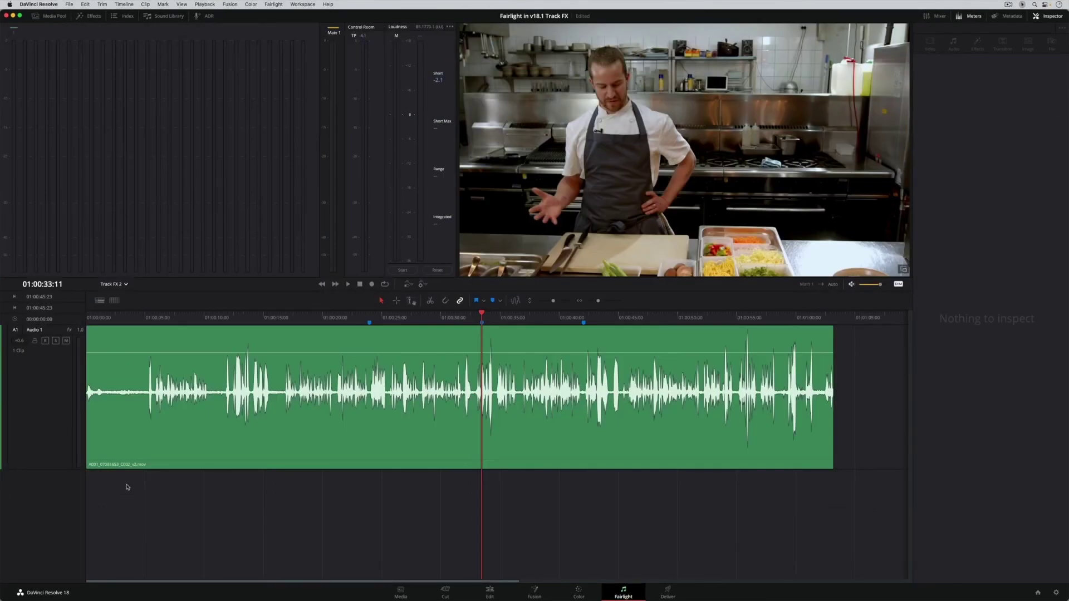
Play part of the kitchen clip on Audio 1 and enable Voice Isolation on that clip.
key("space")
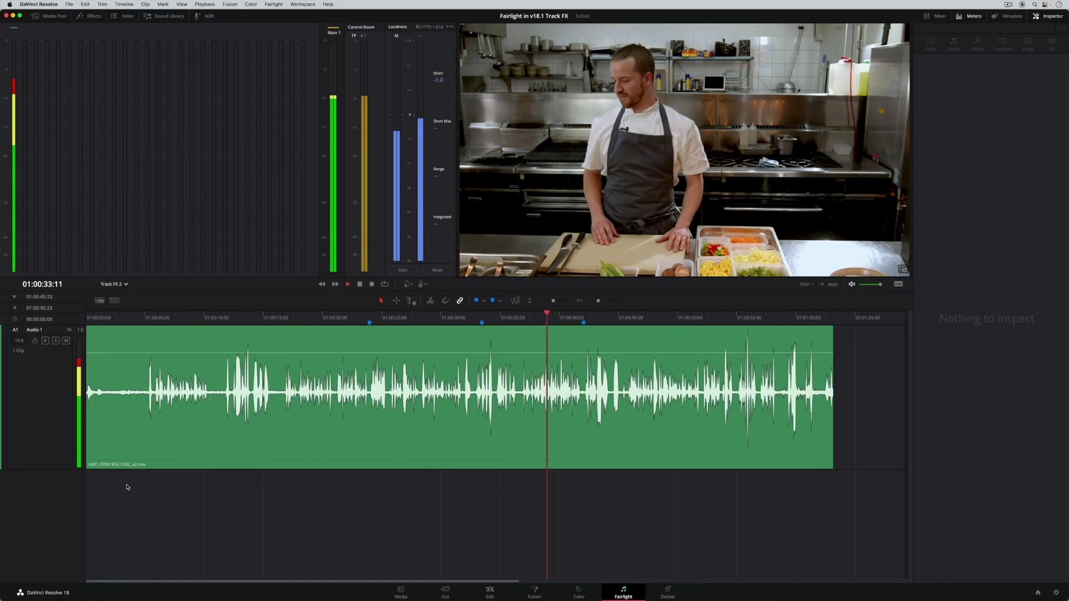
key("space")
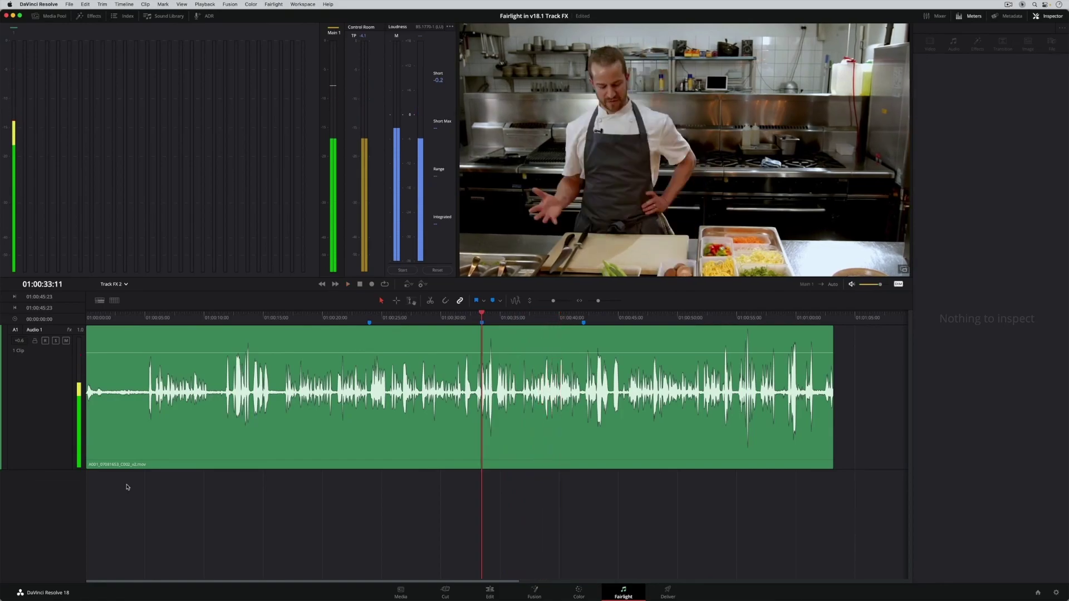
left_click(65, 435)
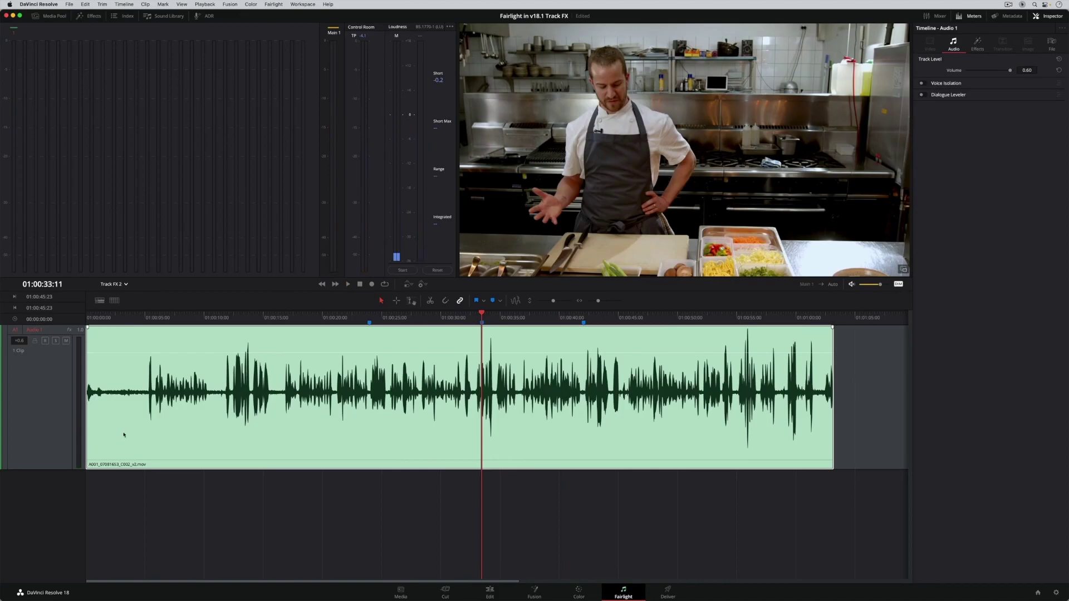
left_click(123, 434)
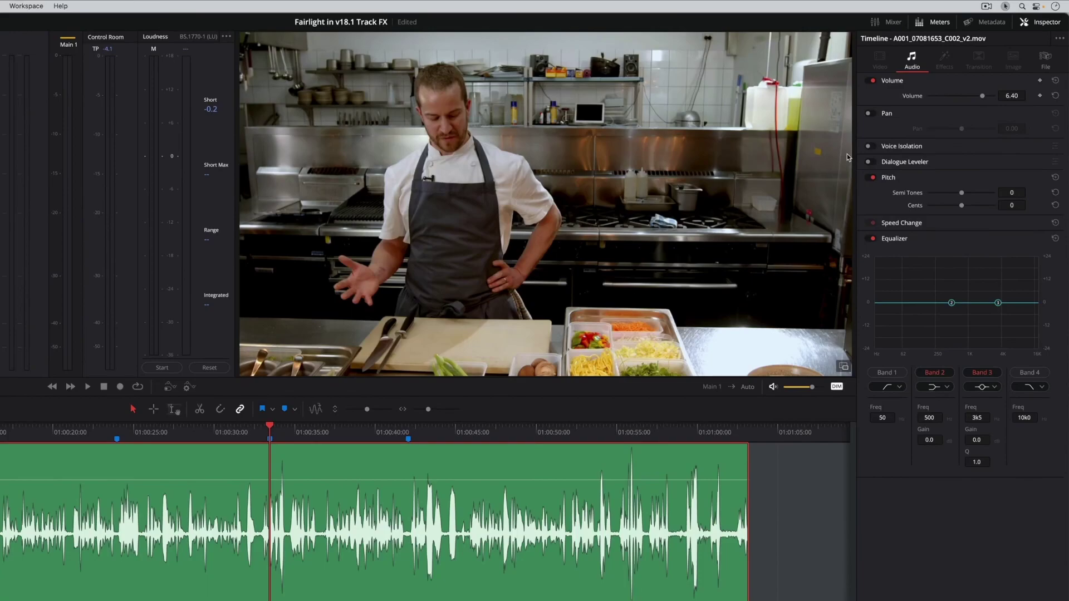
left_click(870, 147)
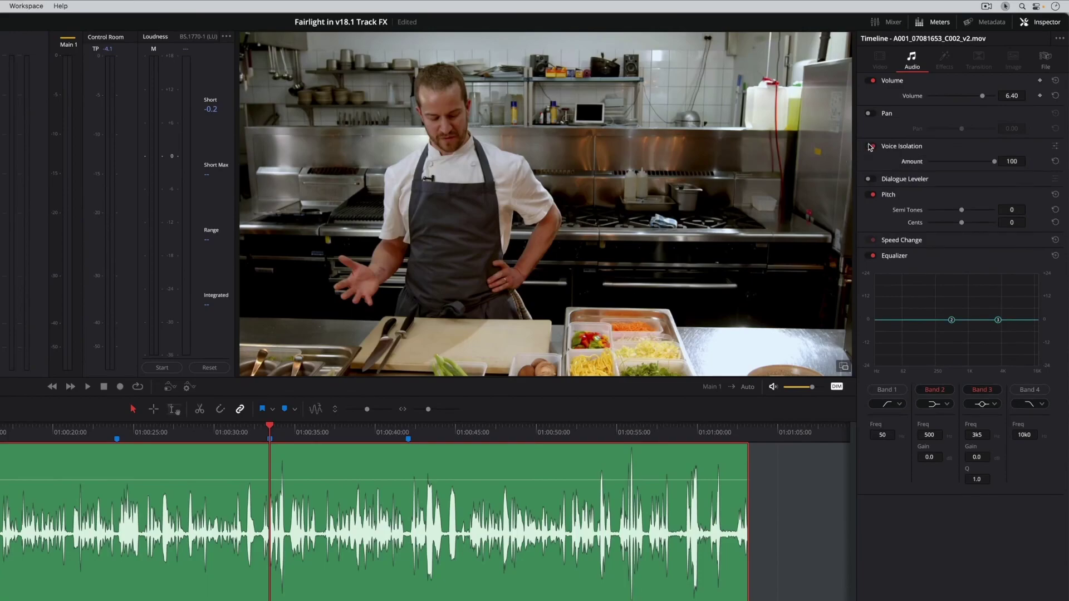
Set the kitchen clip's Voice Isolation amount to 78 during playback, and view its detailed controls before closing them.
key("space")
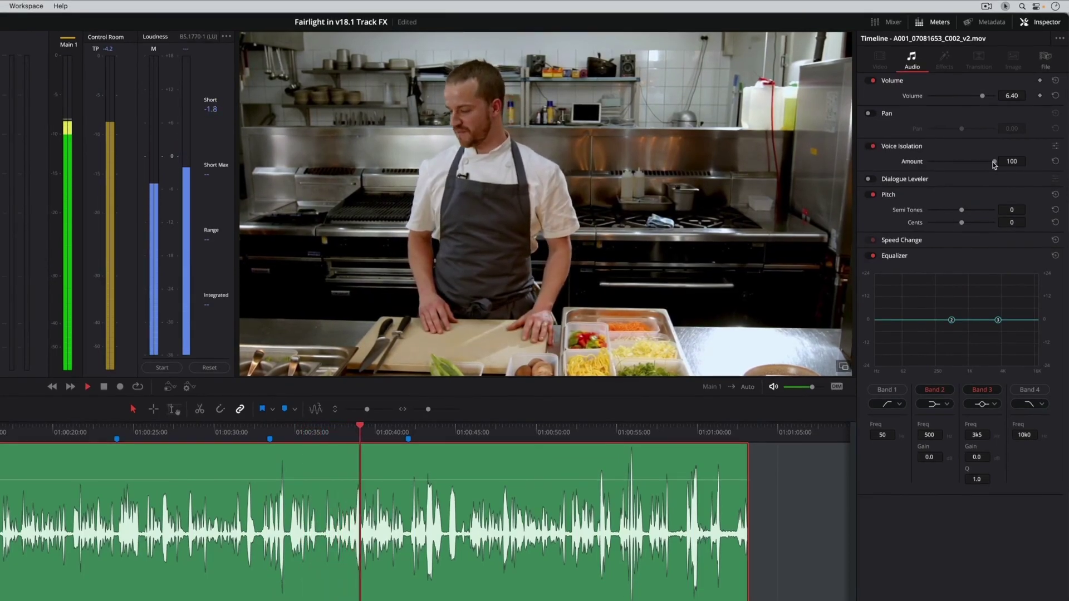
left_click_drag(995, 164, 981, 163)
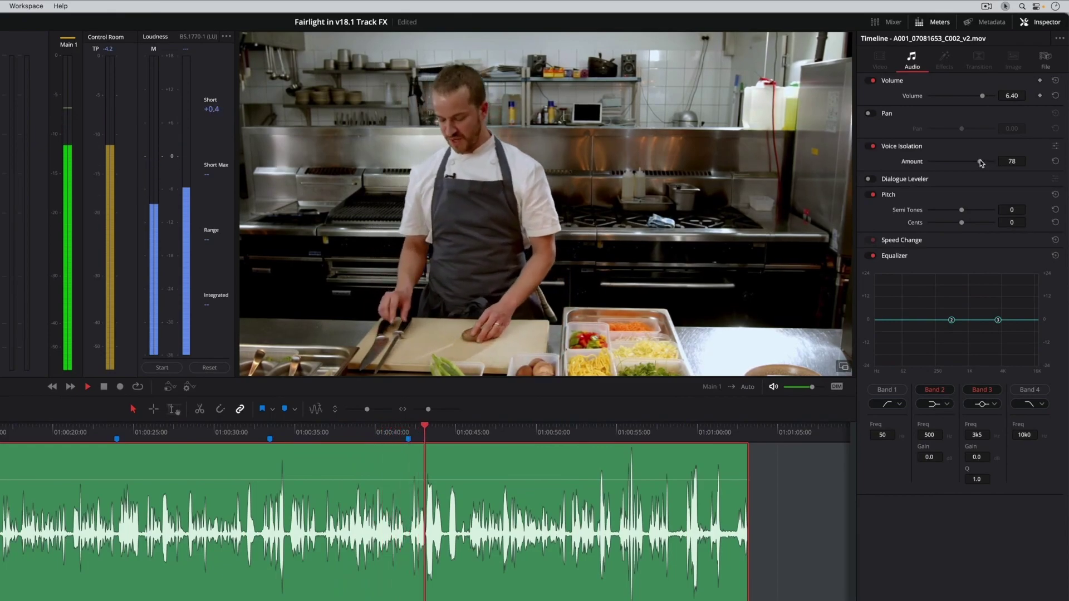
left_click(1055, 146)
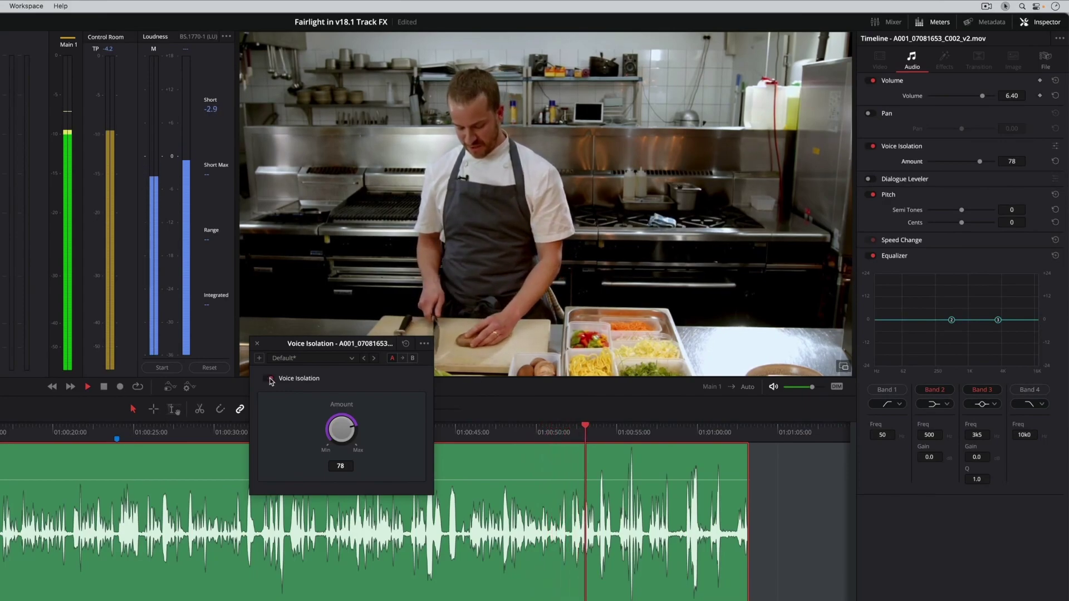
key("space")
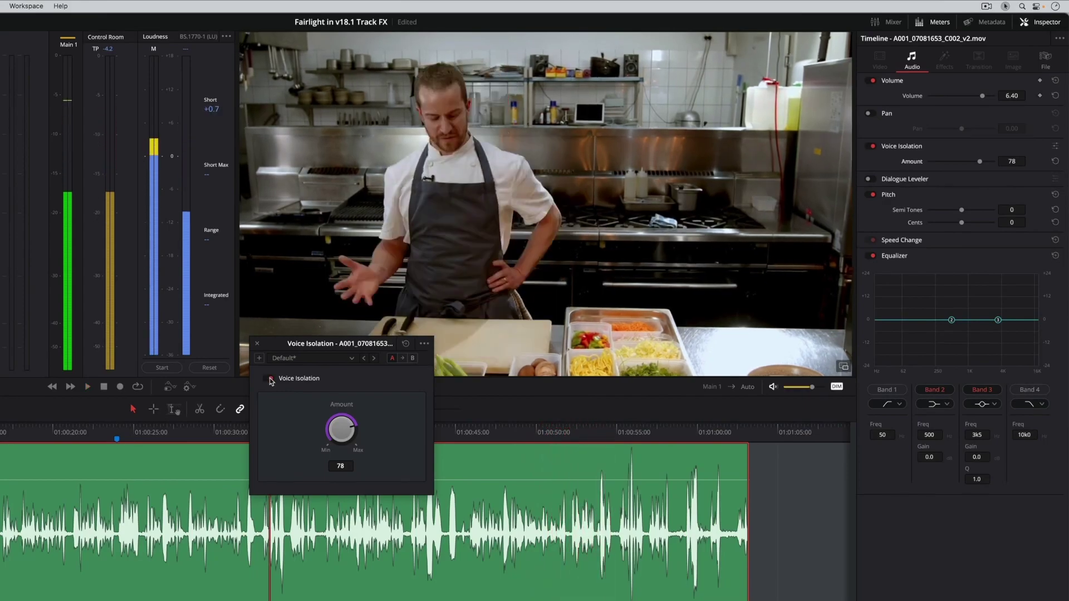
left_click(257, 343)
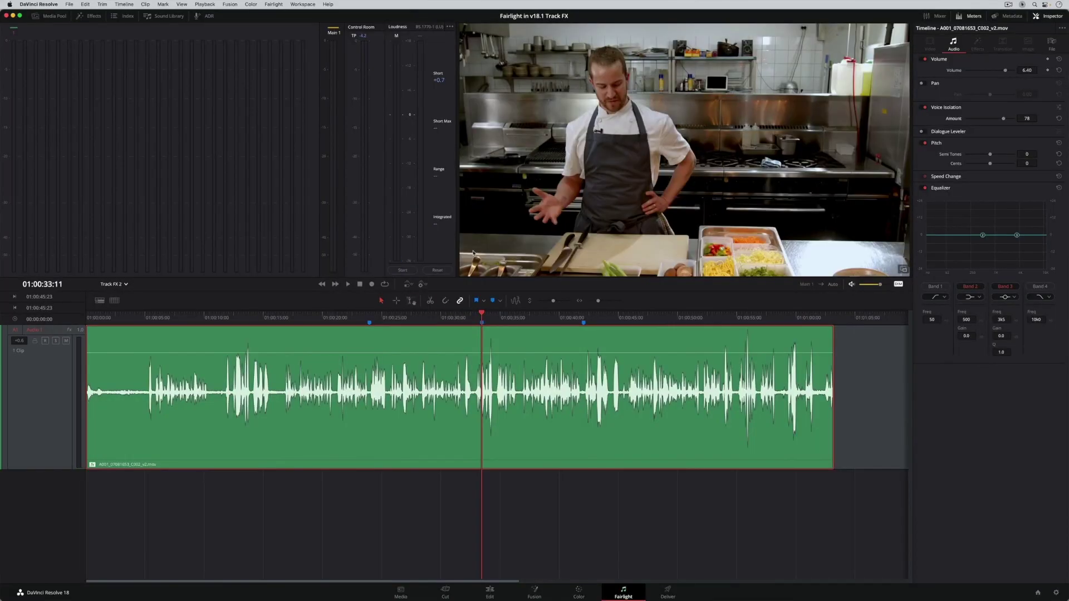
Switch to the Edit page and turn off the kitchen clip's Voice Isolation during playback.
left_click(488, 594)
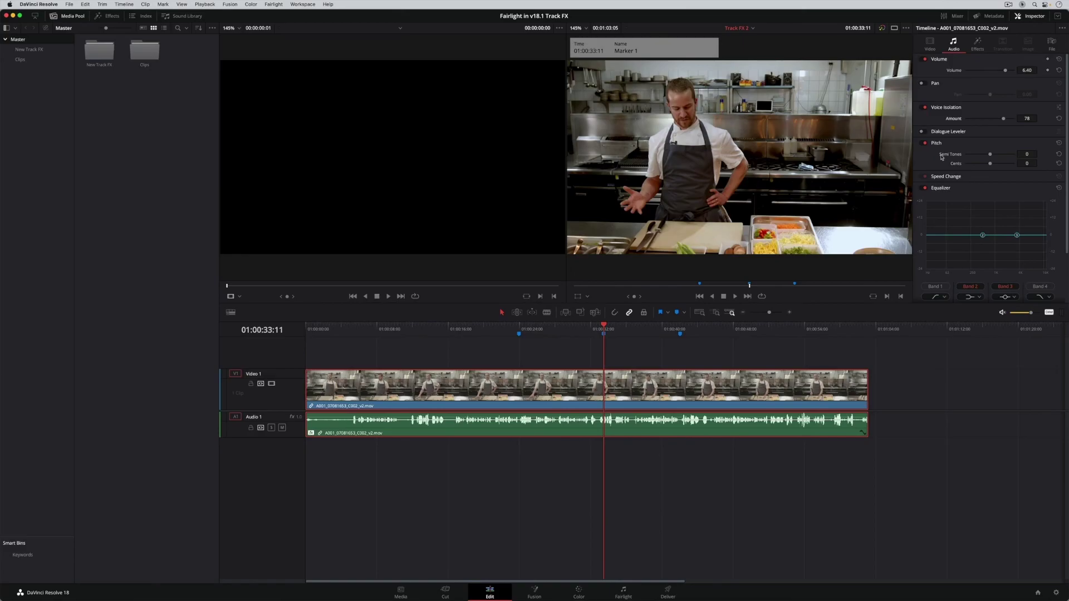
key("space")
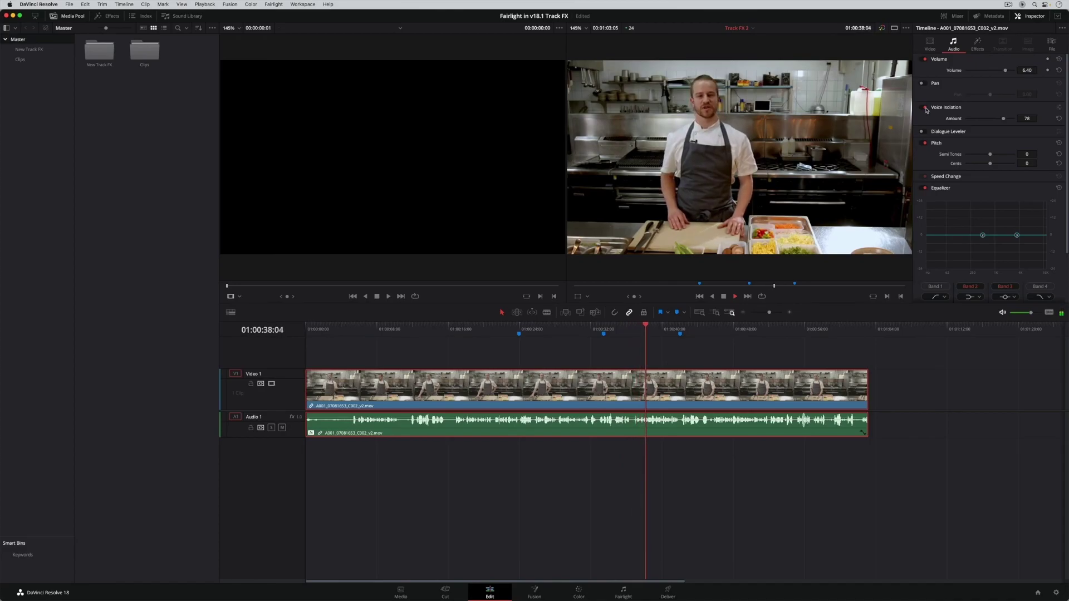
left_click(925, 109)
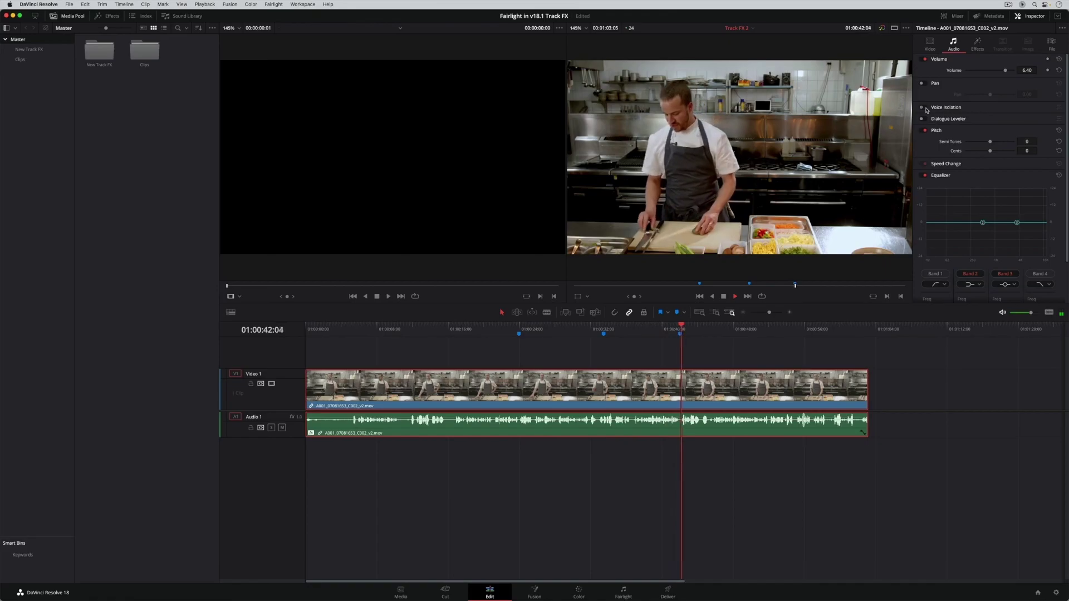
key("space")
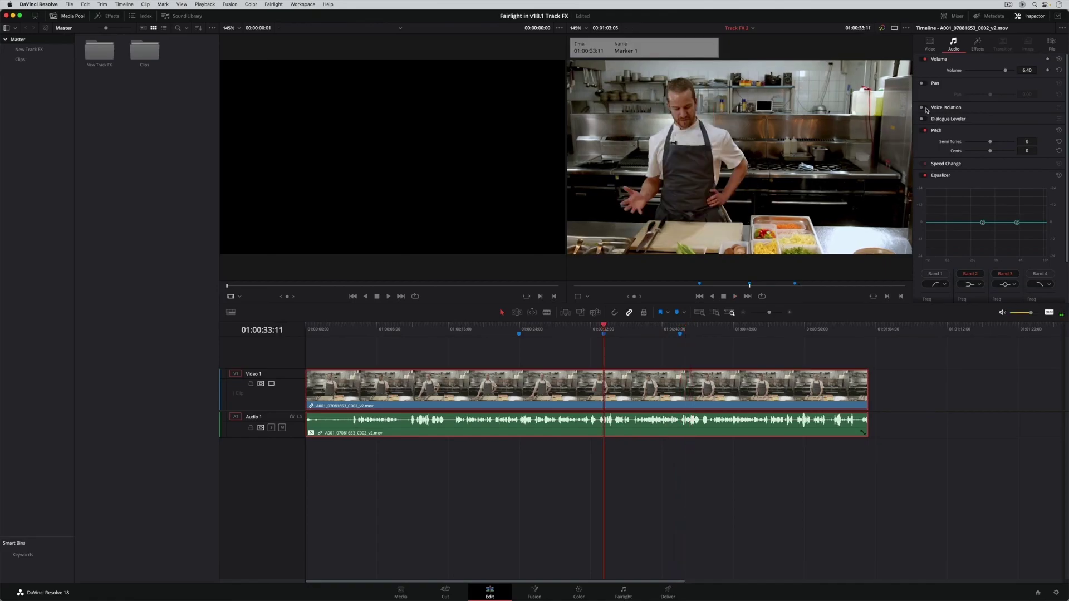
On the Cut page, re-enable the clip's Voice Isolation, and toggle it in its detailed controls during playback.
left_click(445, 591)
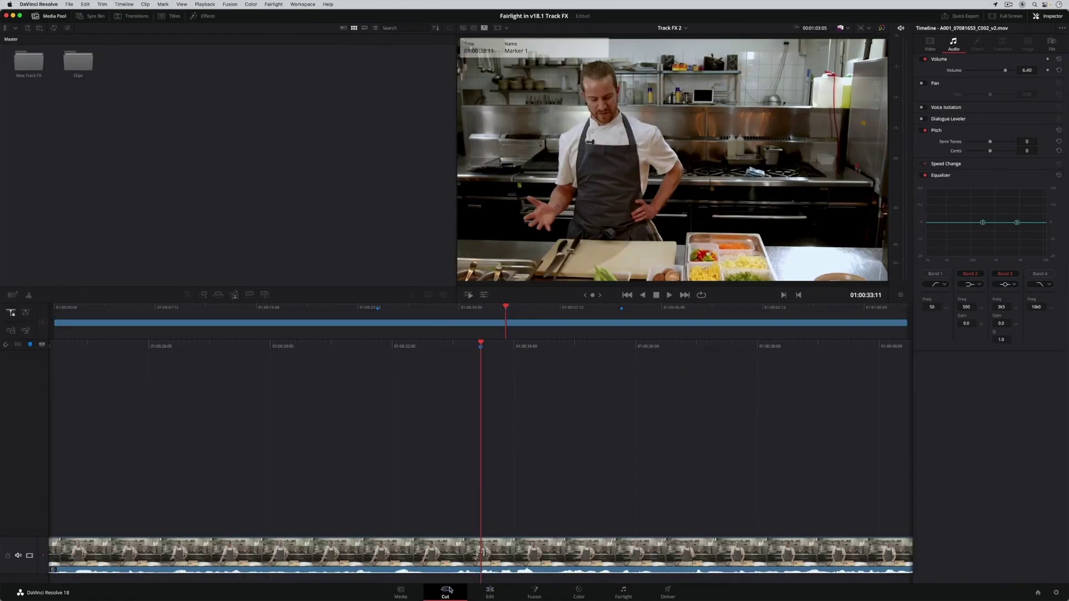
left_click(922, 108)
key("space")
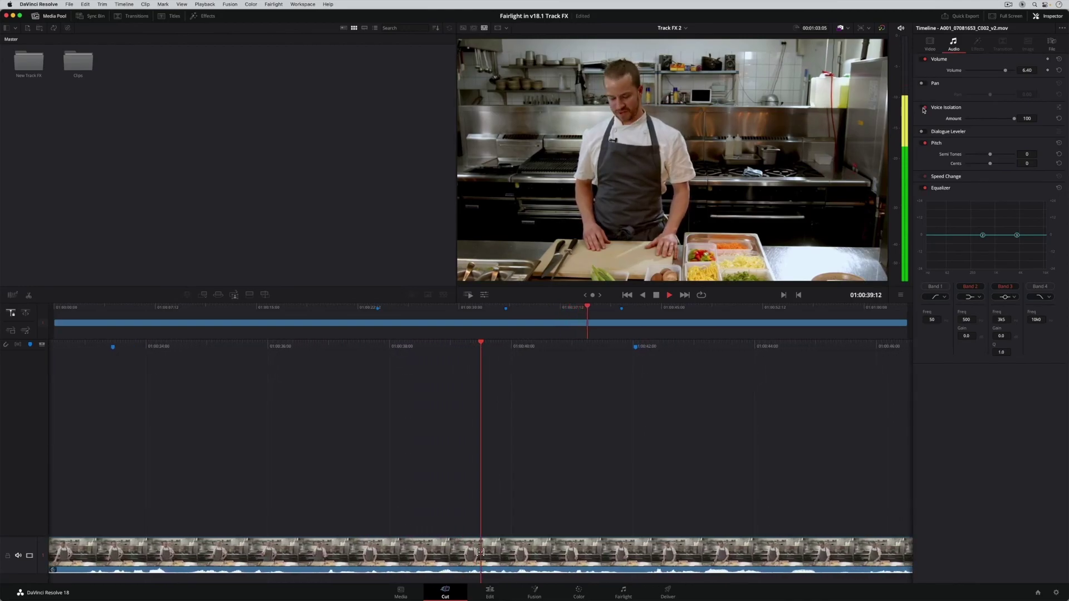
left_click(1058, 107)
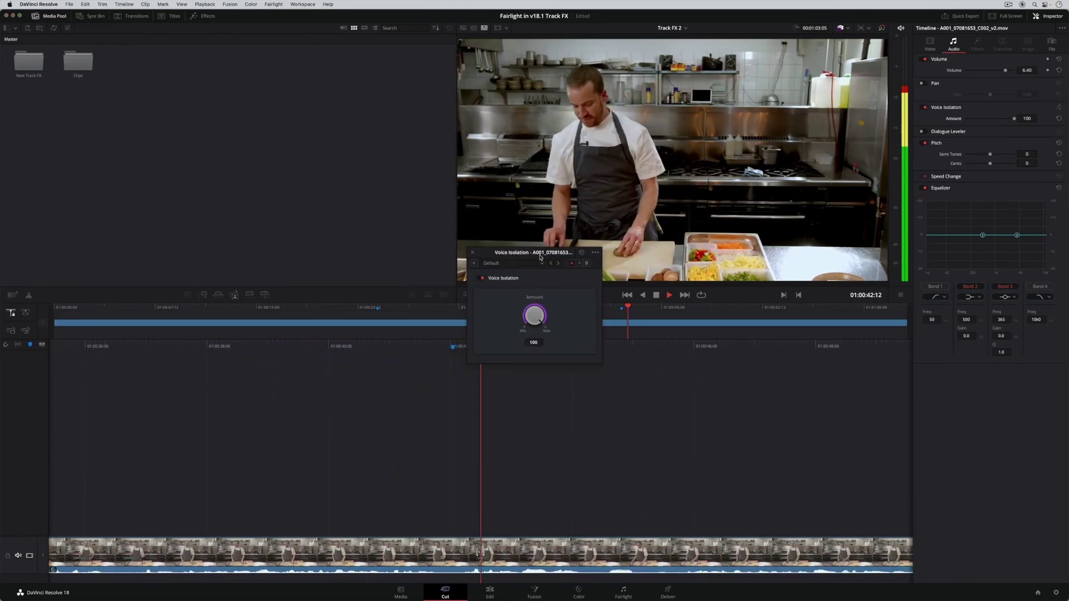
left_click(483, 278)
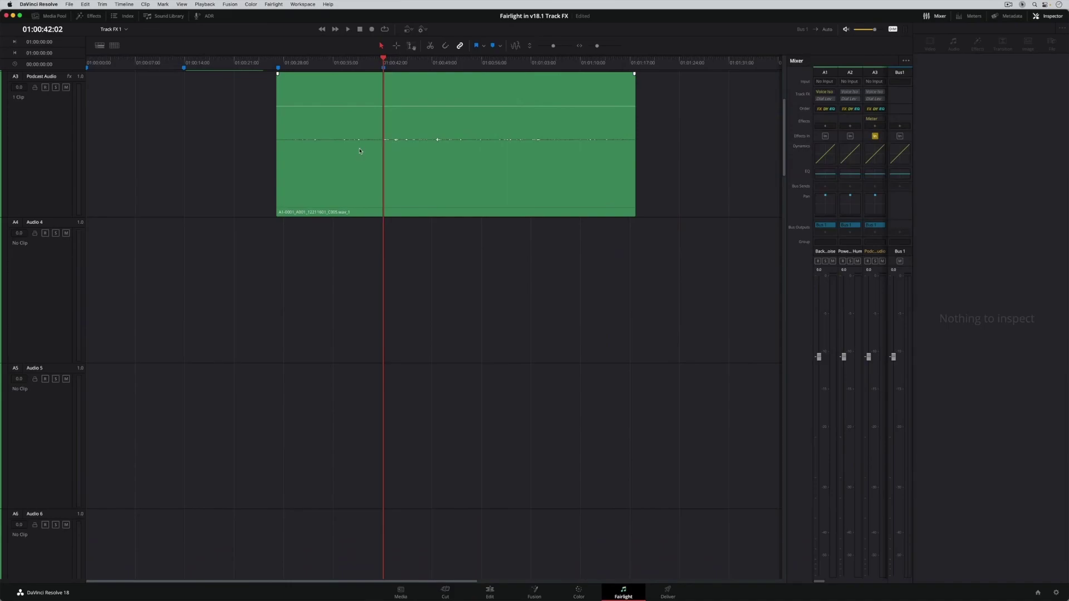
Raise the Podcast Audio clip's volume line to the top of the clip during playback.
key("space")
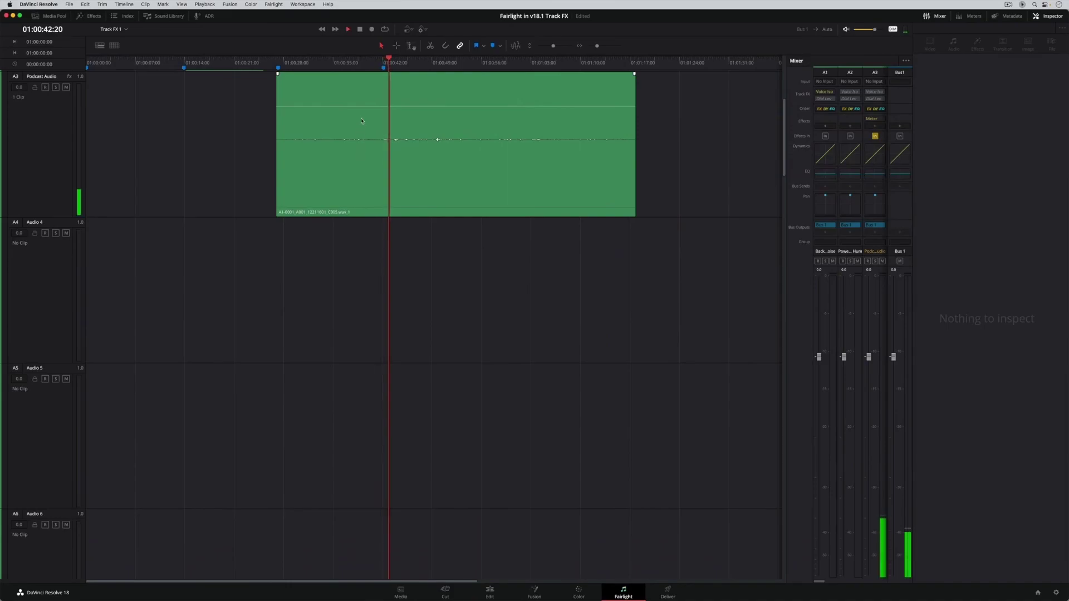
left_click_drag(364, 106, 364, 74)
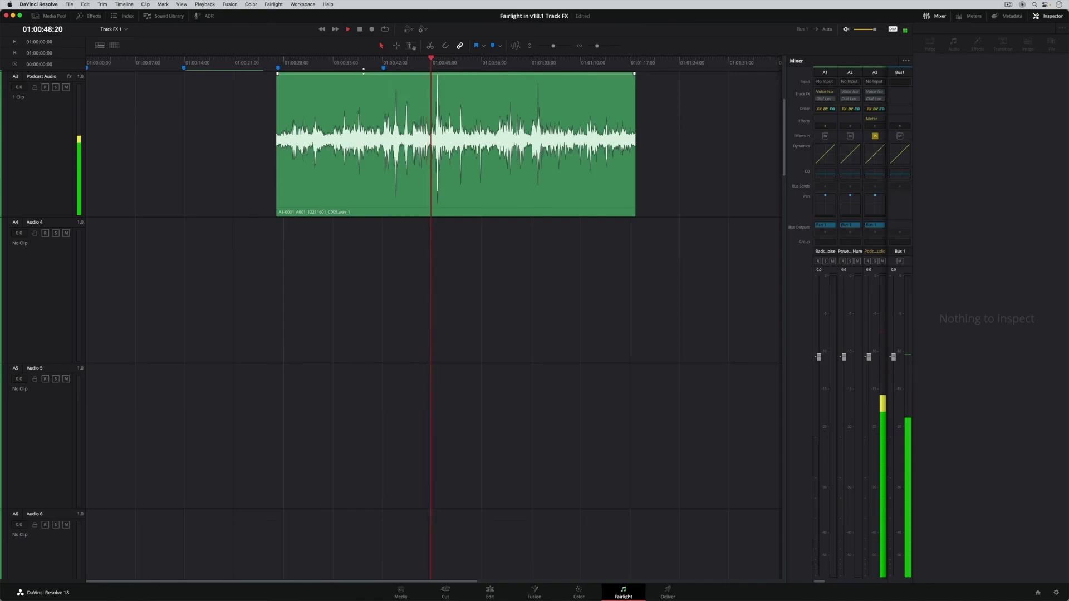
key("space")
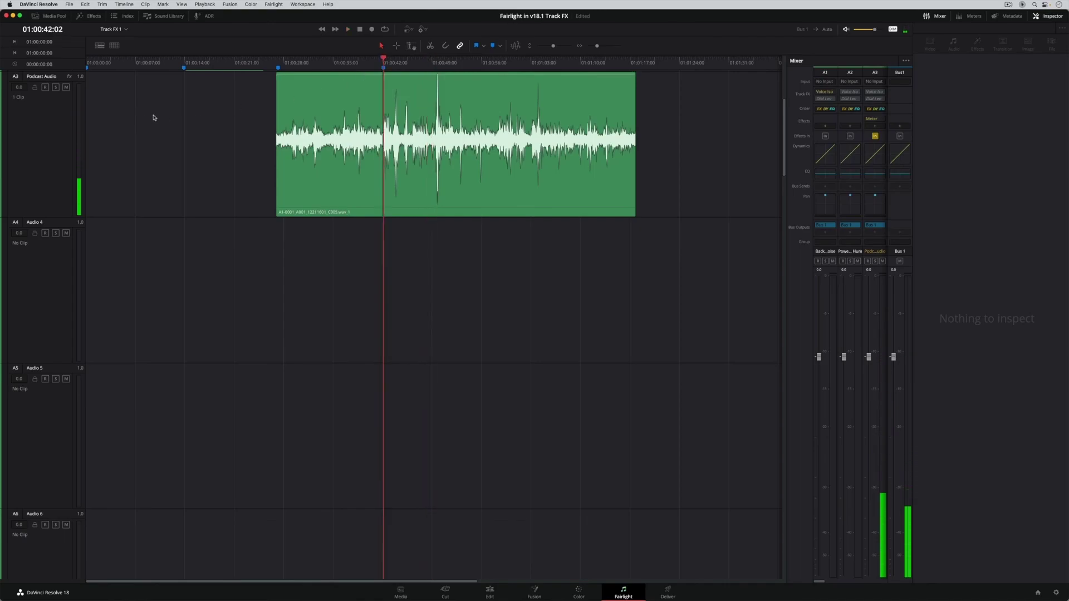
Select the Podcast Audio track and enable Voice Isolation on it.
left_click(62, 125)
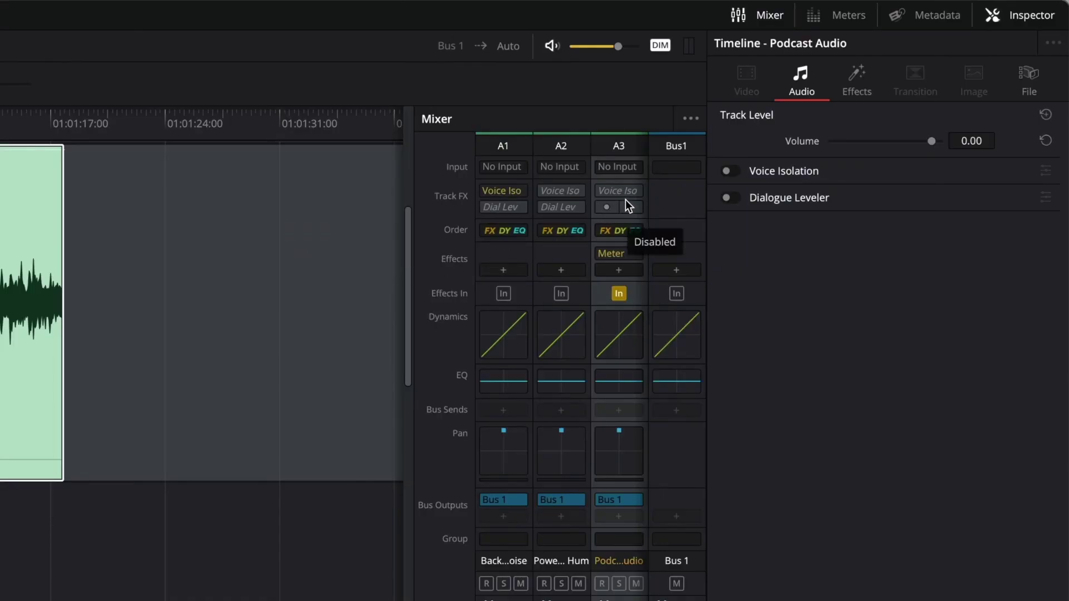
mouse_move(616, 193)
left_click(613, 192)
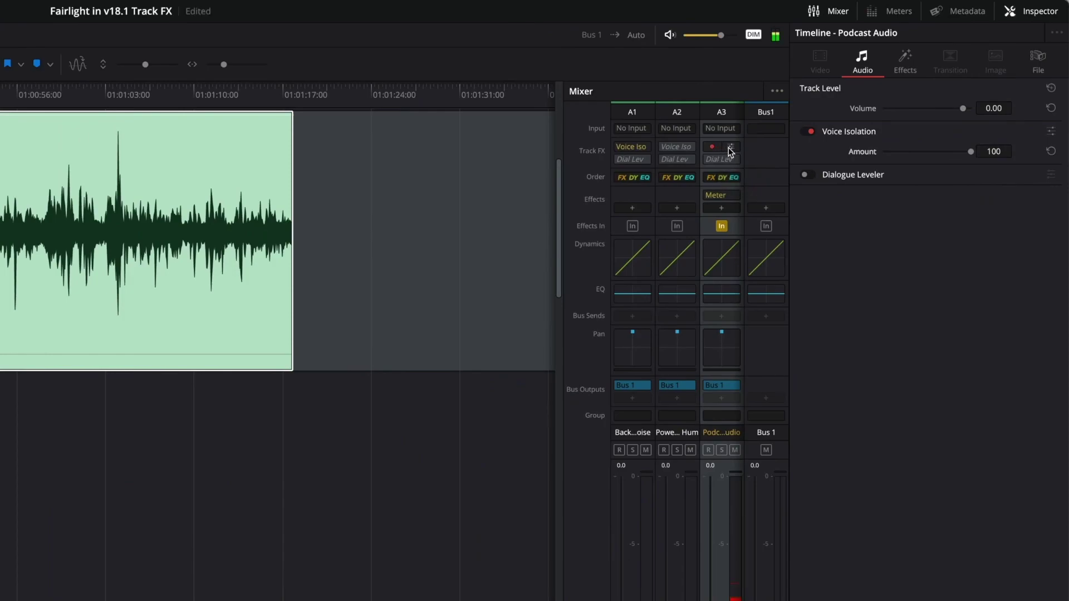
Set the Podcast Audio track's Voice Isolation amount to 91 in its detailed controls, and compare the effect off and on during playback.
left_click(730, 148)
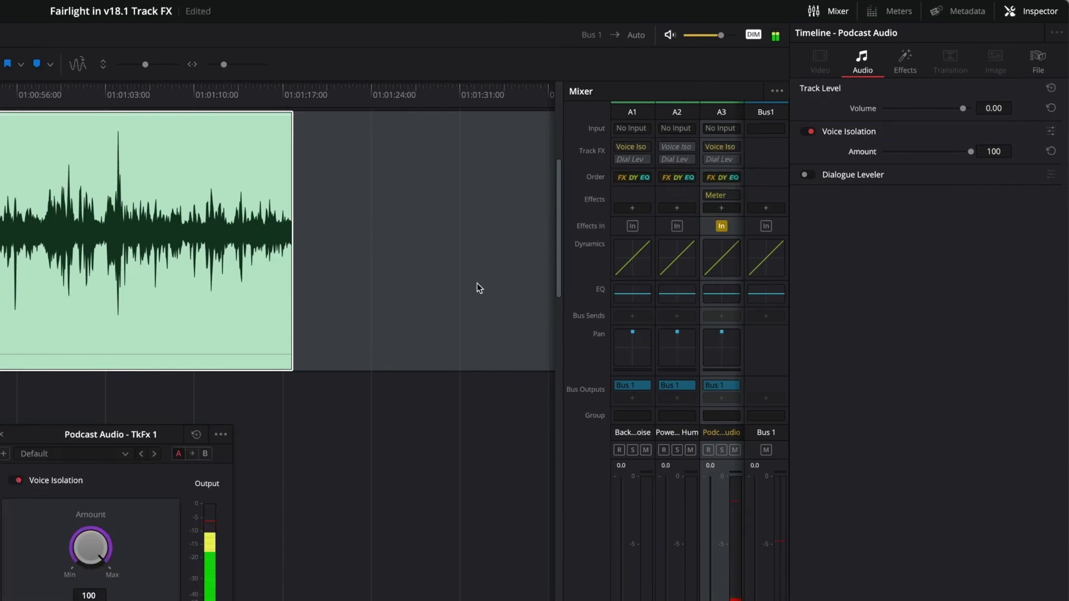
left_click_drag(165, 435, 467, 142)
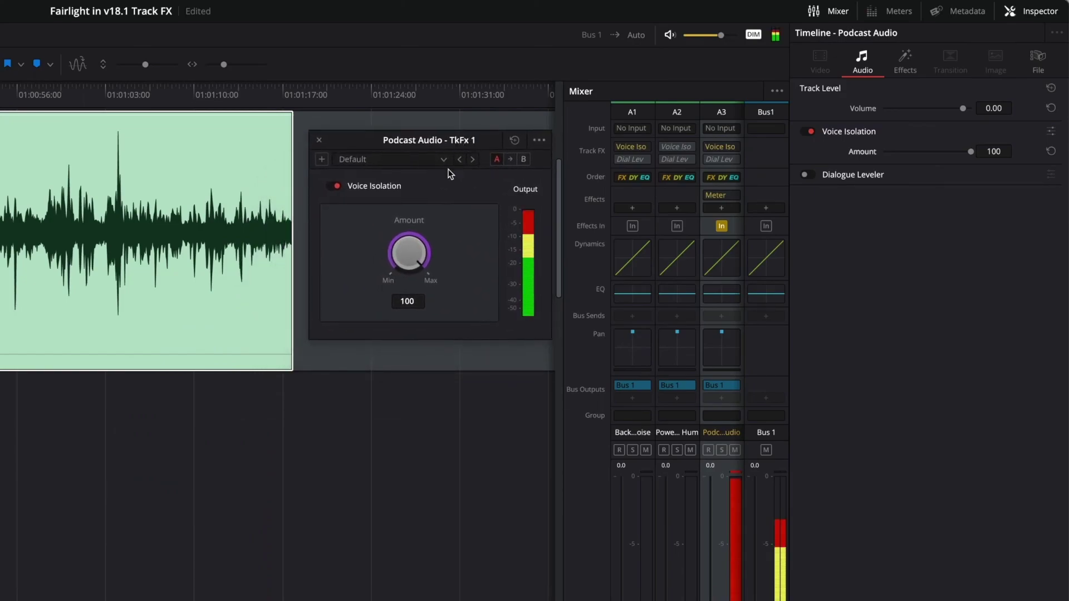
left_click_drag(406, 249, 399, 248)
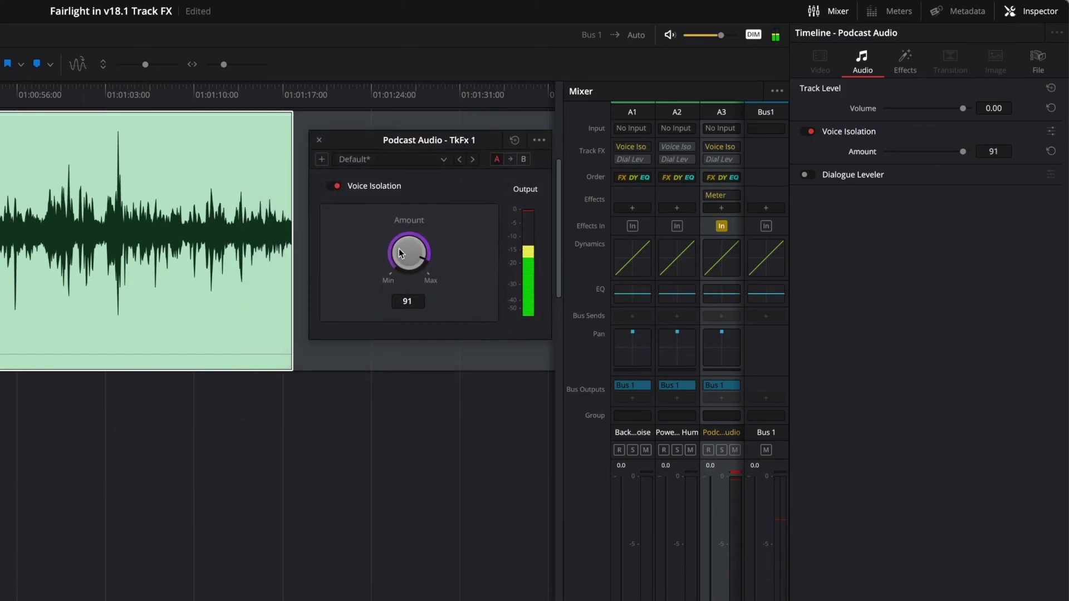
left_click(340, 185)
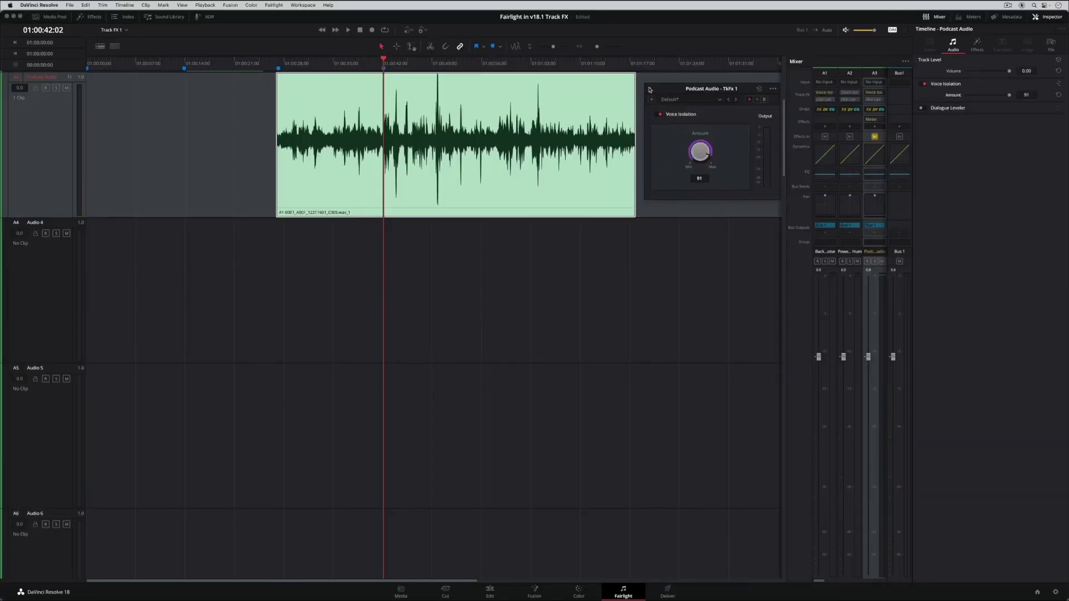
left_click(649, 90)
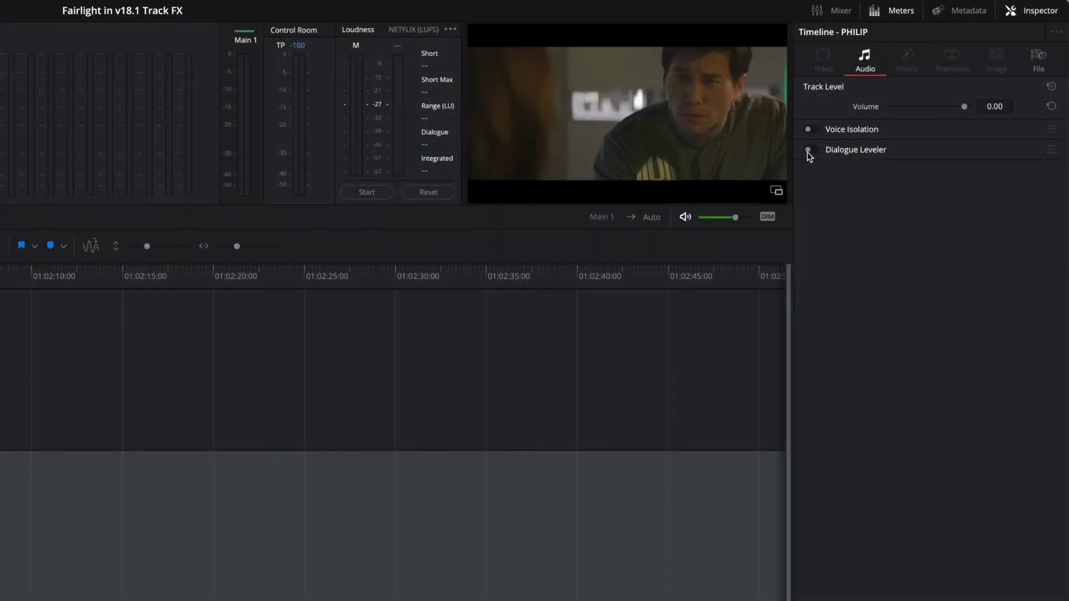
Enable the Dialogue Leveler on dialogue track A2 and open its detailed controls.
left_click(809, 151)
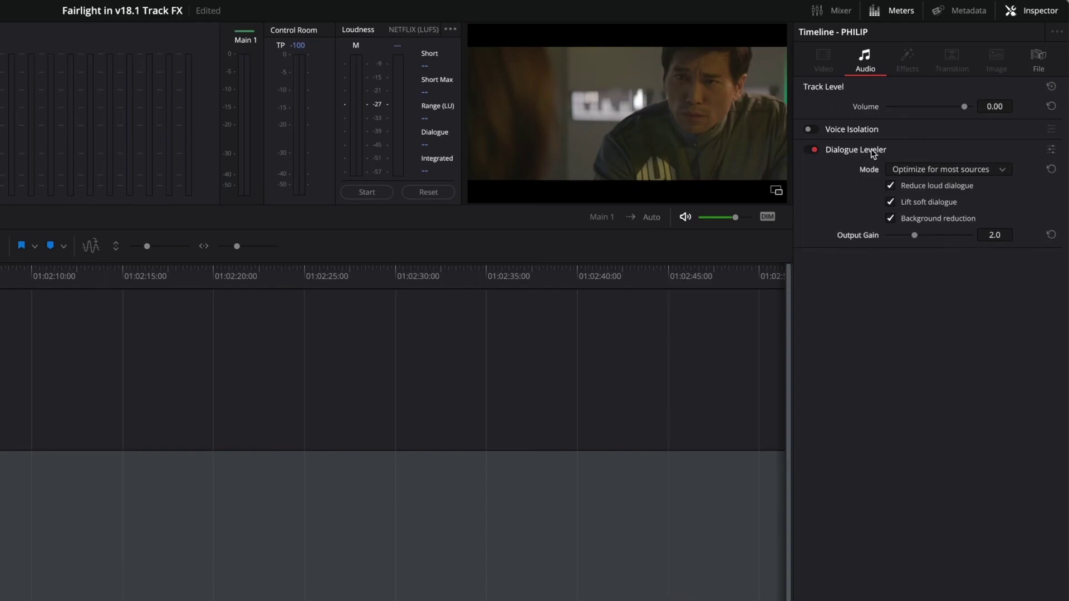
left_click(1051, 151)
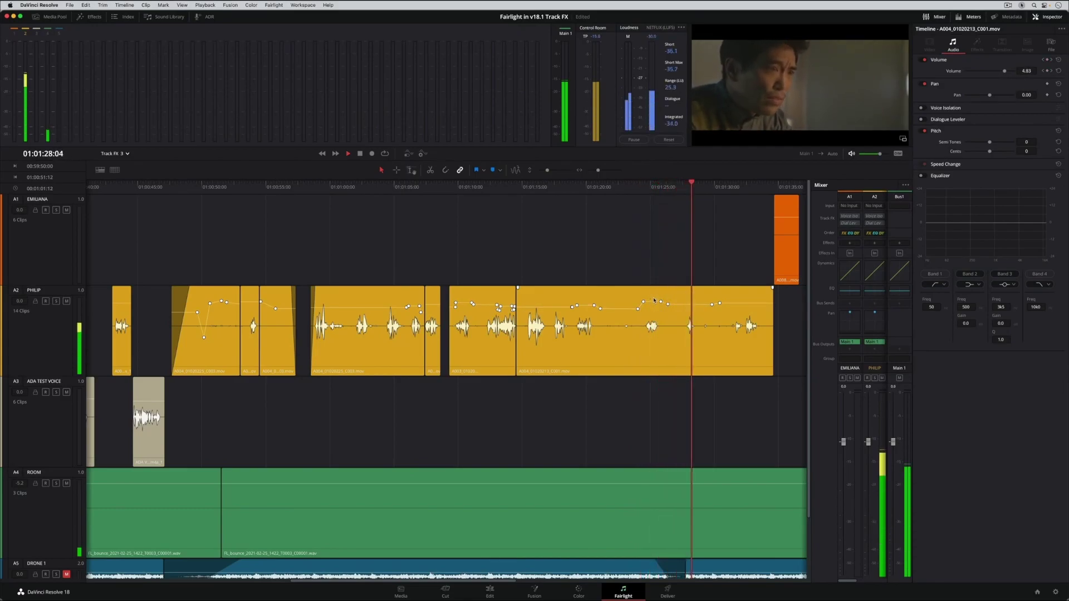
Stop playback and reset the volume of the A004_01020213_C001.mov clip on track A2, clearing its volume keyframes.
key("space")
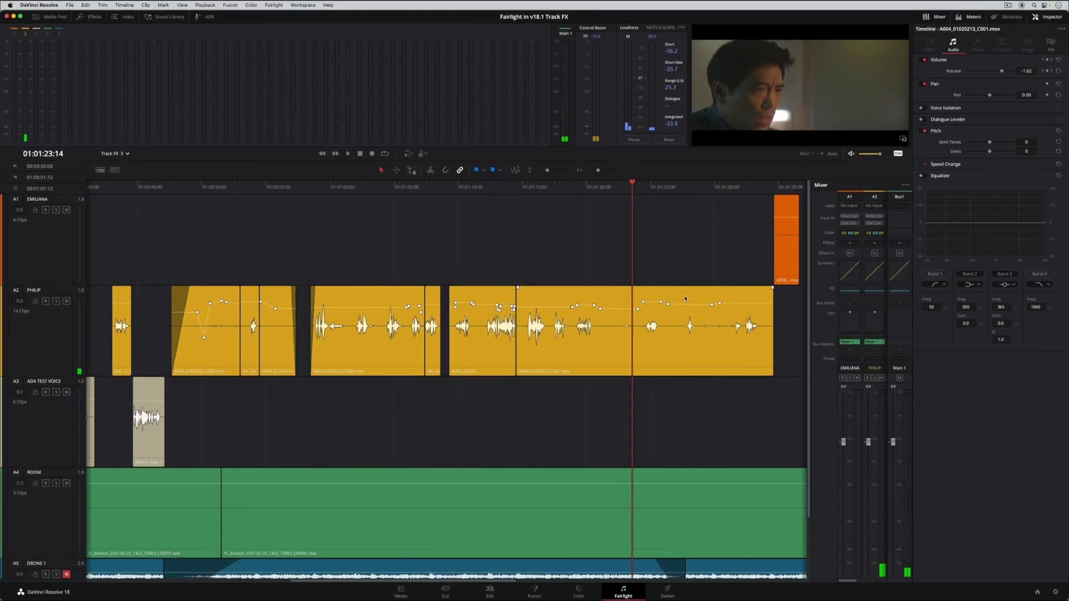
left_click(685, 299)
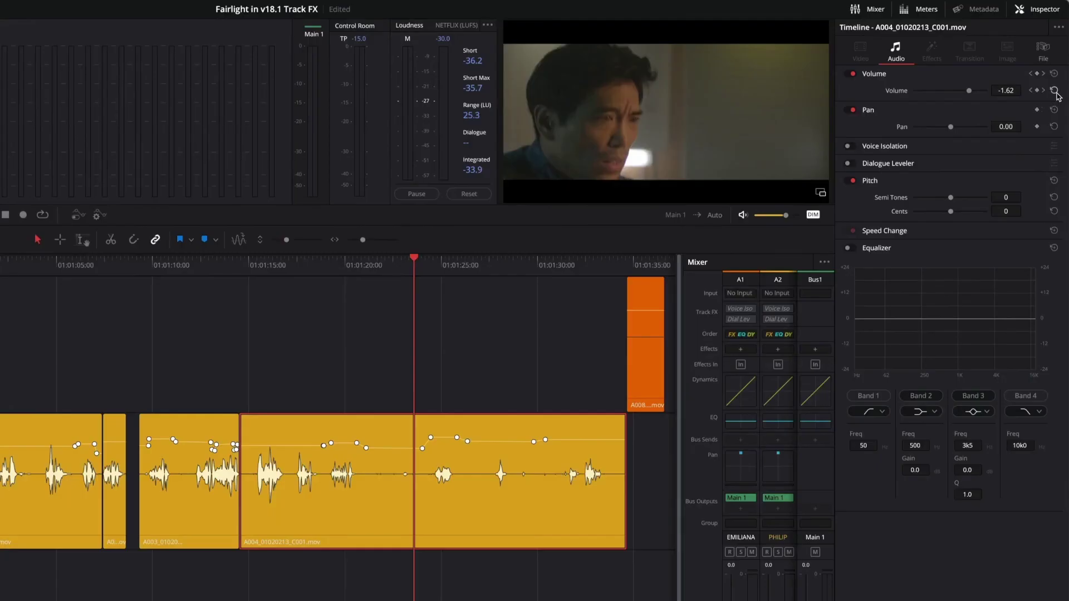
left_click(1055, 90)
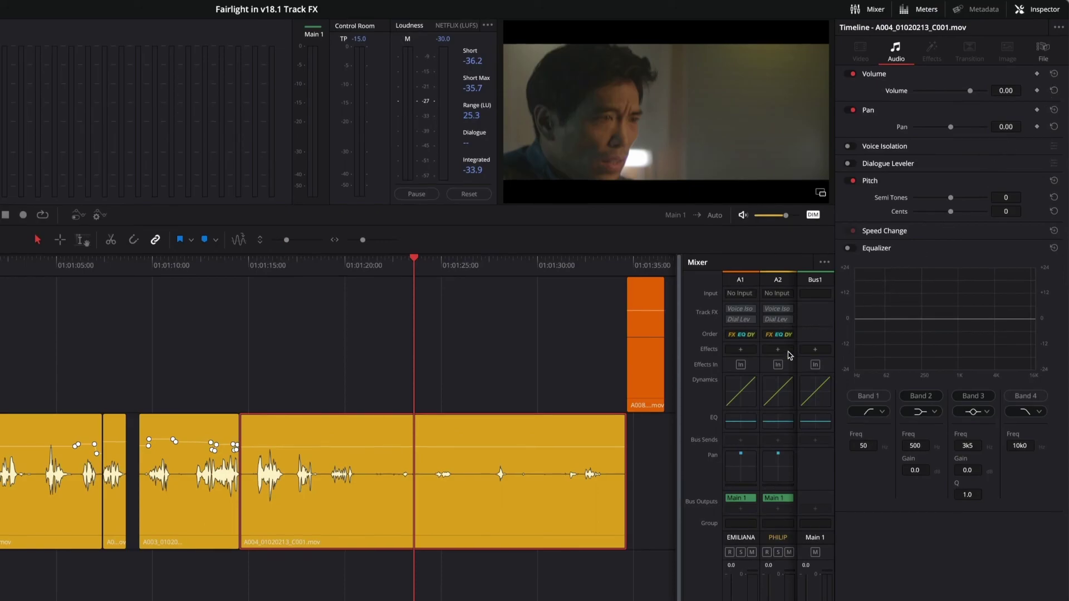
Select track A2, enable its Dialogue Leveler, and play the A004_01020213_C001.mov clip.
left_click(789, 365)
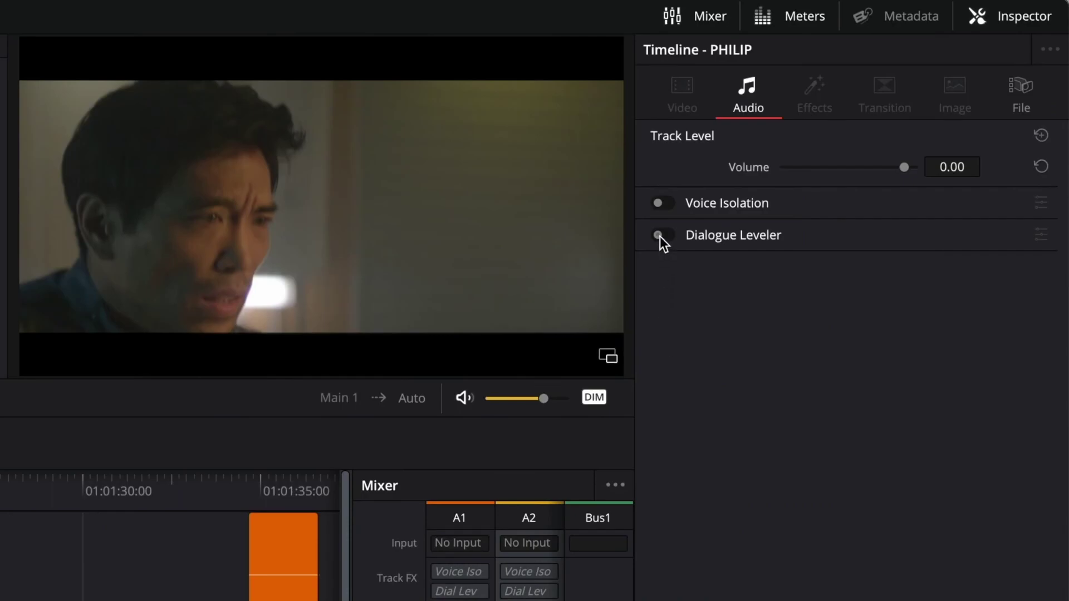
left_click(660, 236)
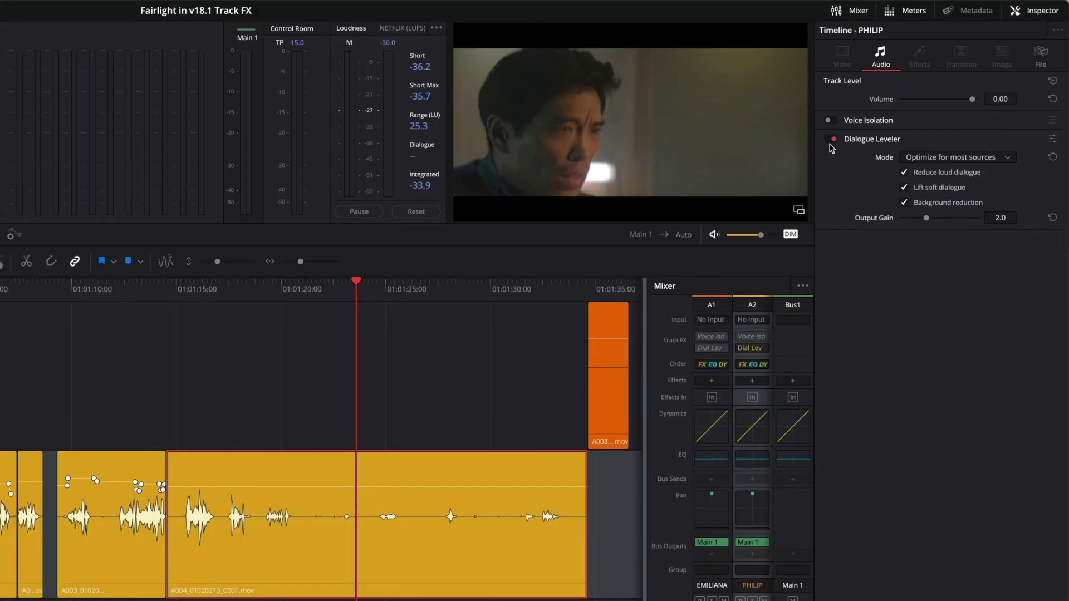
key("space")
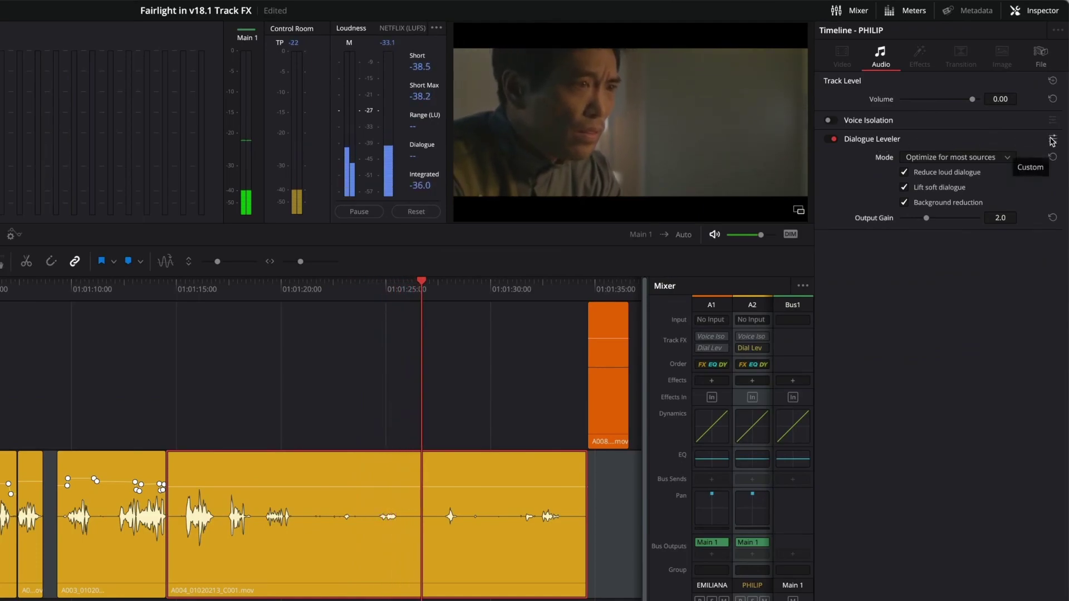
key("space")
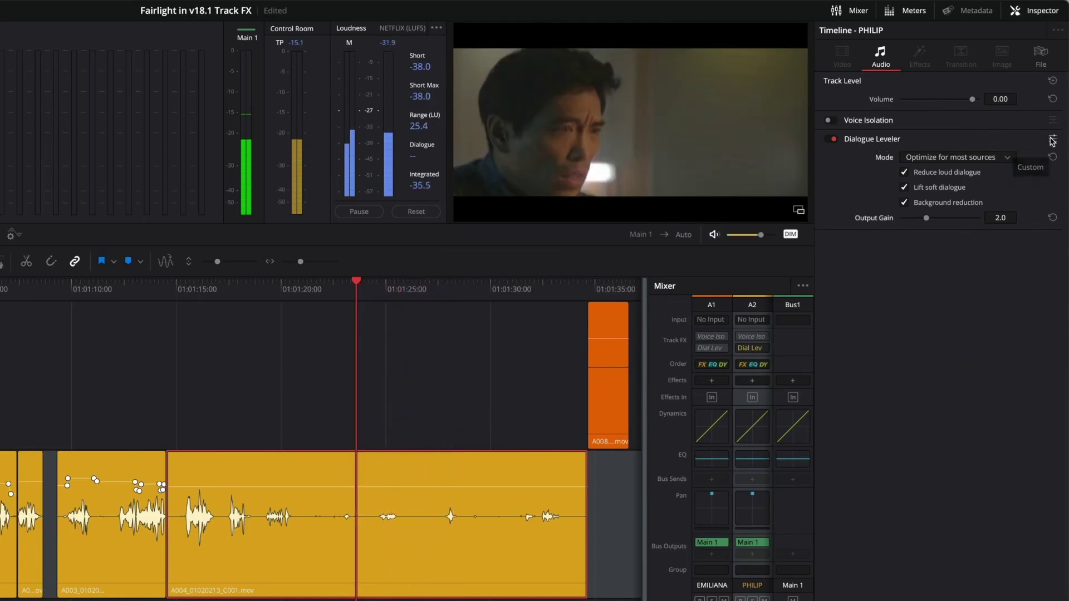
Play the A2 clip from its start with the detailed Dialogue Leveler controls open, and review the available mode options.
key("Up")
left_click(1053, 140)
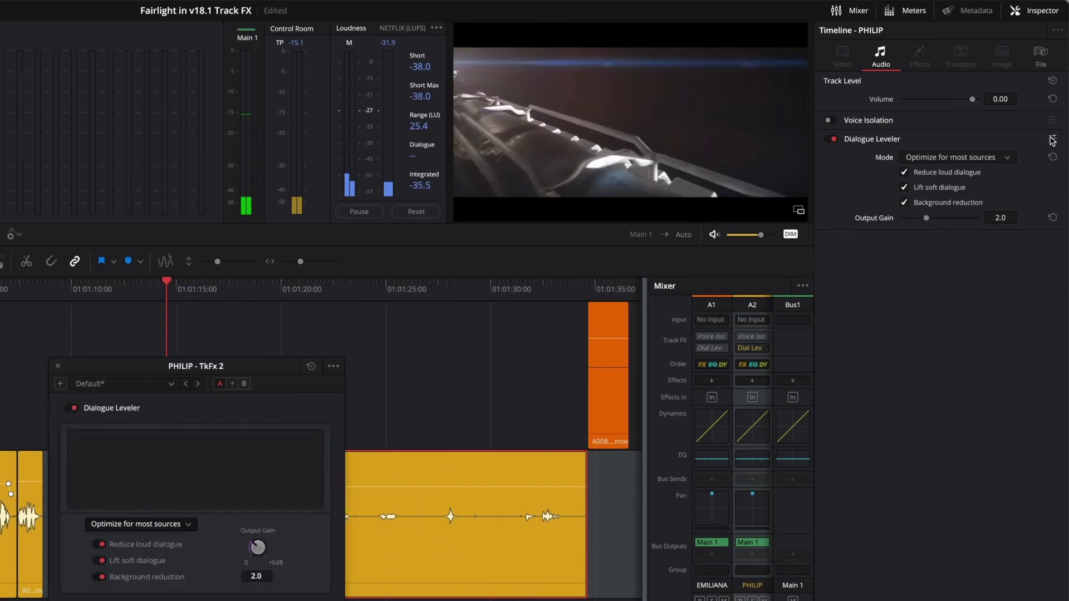
left_click_drag(278, 367, 438, 211)
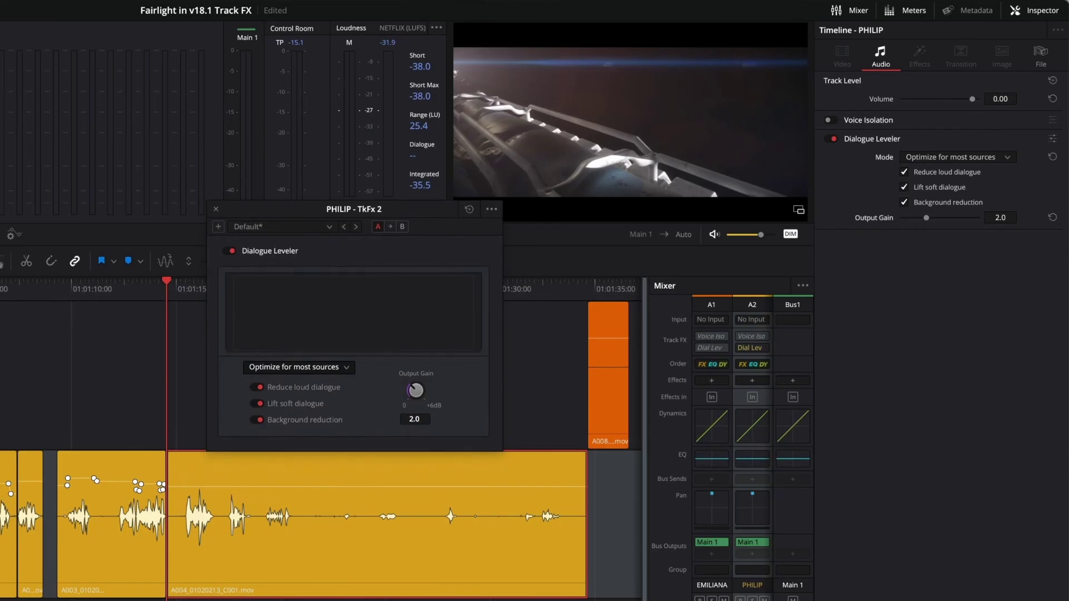
key("space")
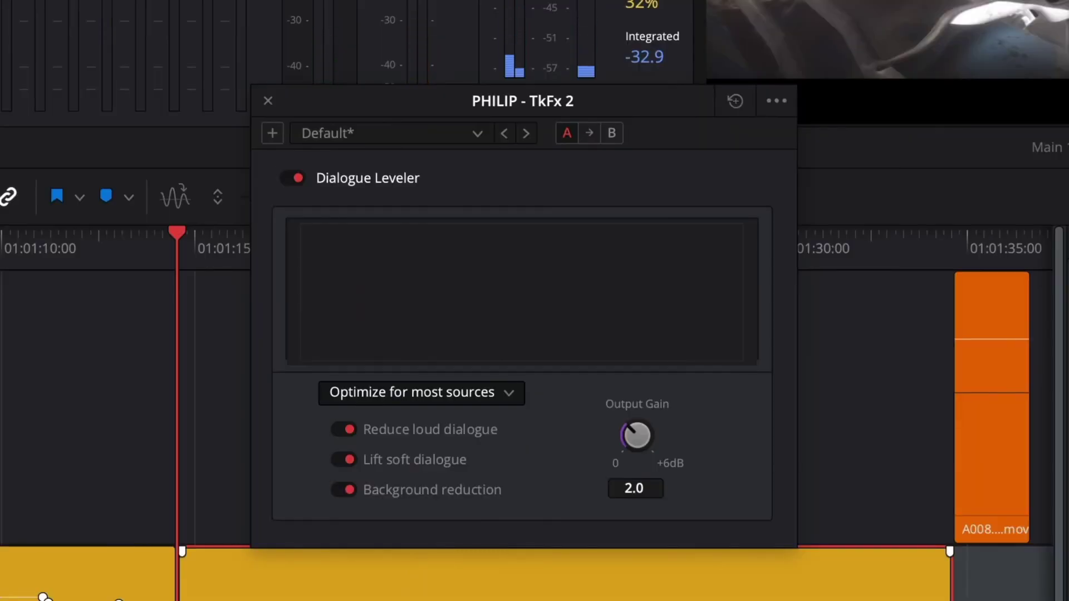
left_click(509, 392)
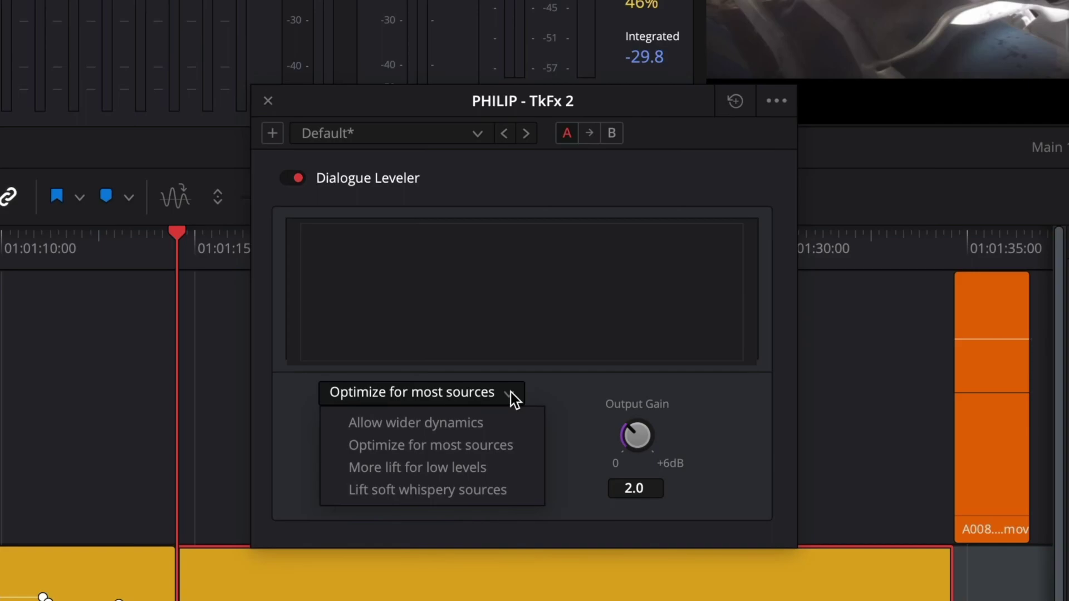
left_click(510, 393)
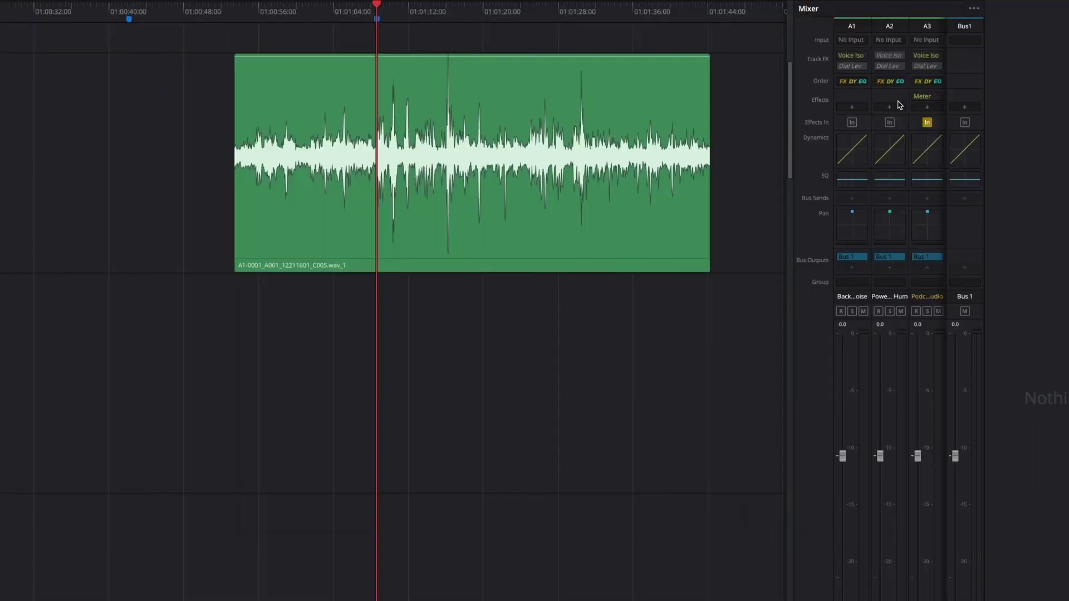
Open the Podcast Audio track's Dialogue Leveler and Meter windows, and compare playback with the leveler off and on.
left_click(934, 66)
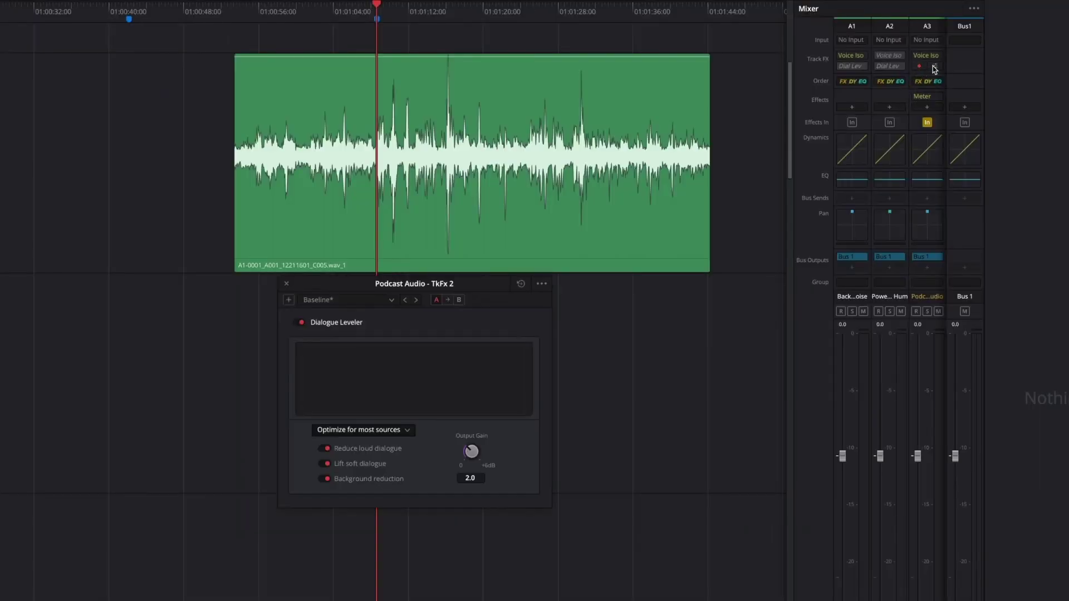
left_click(929, 98)
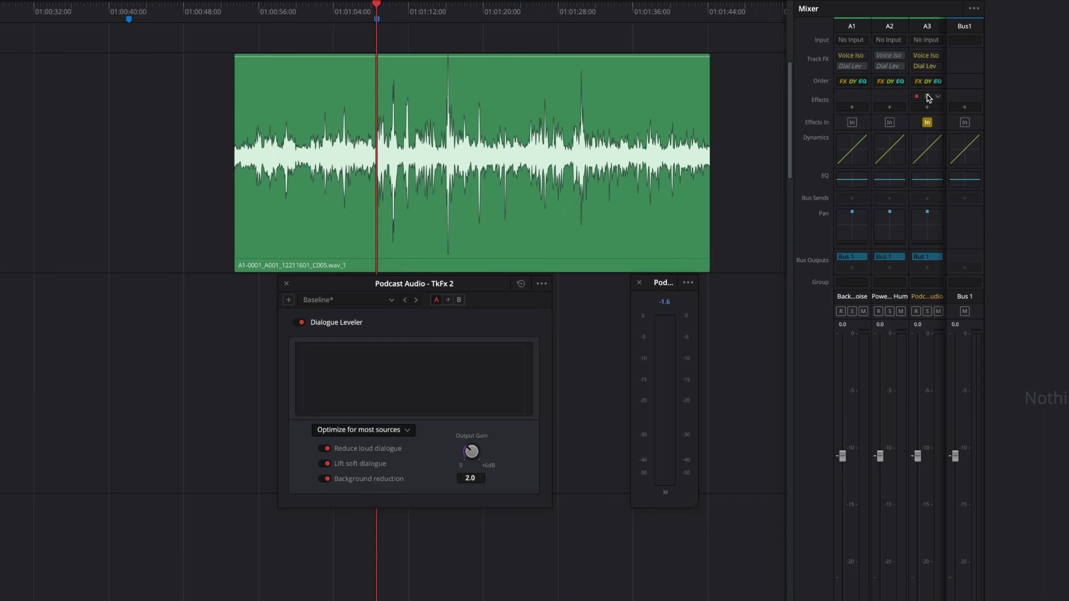
left_click(299, 323)
key("space")
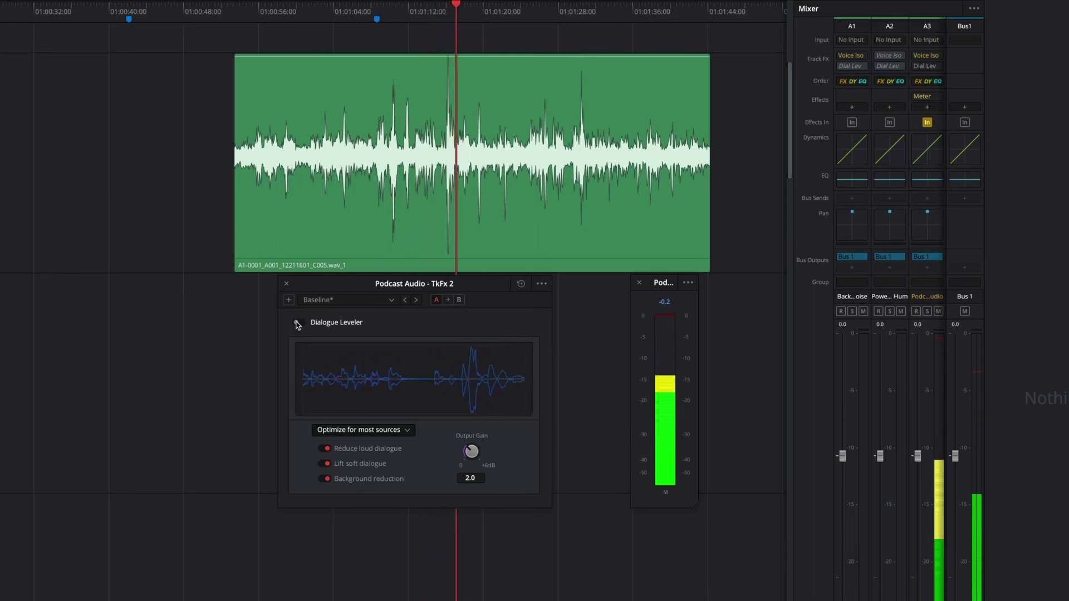
key("space")
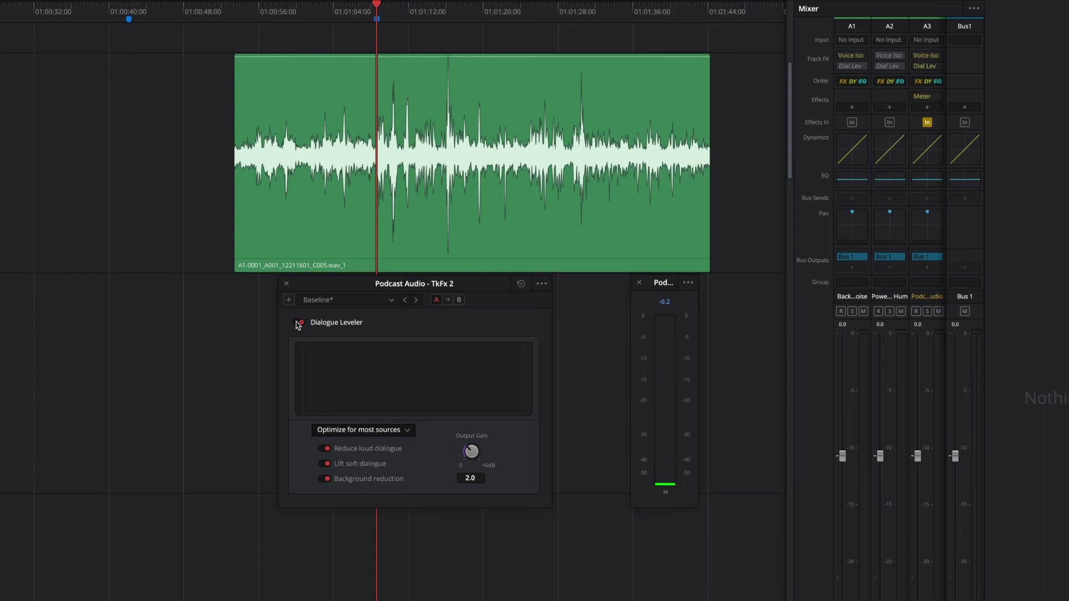
key("space")
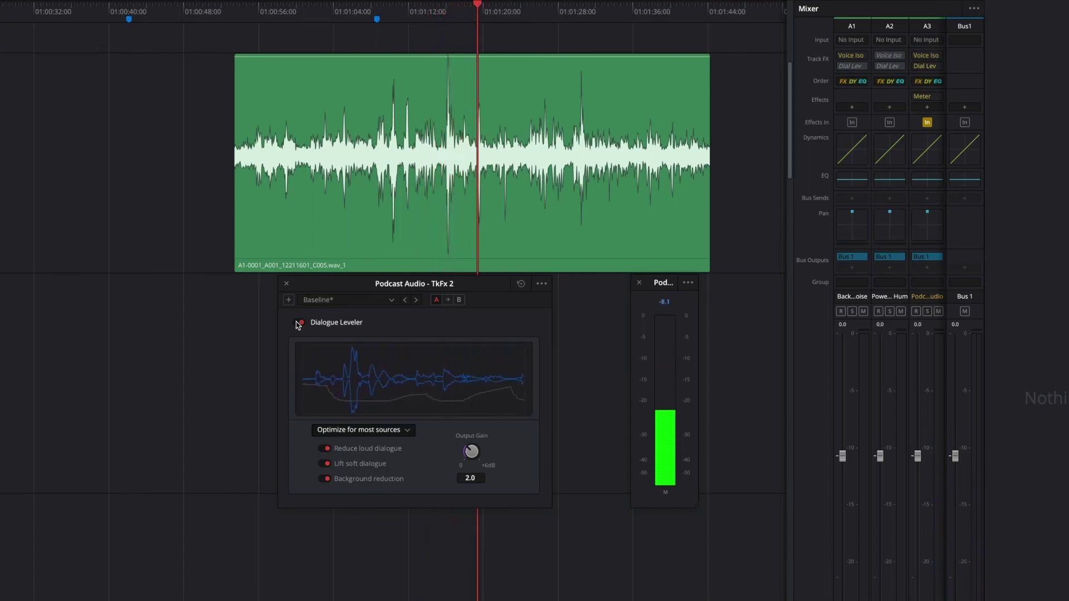
key("space")
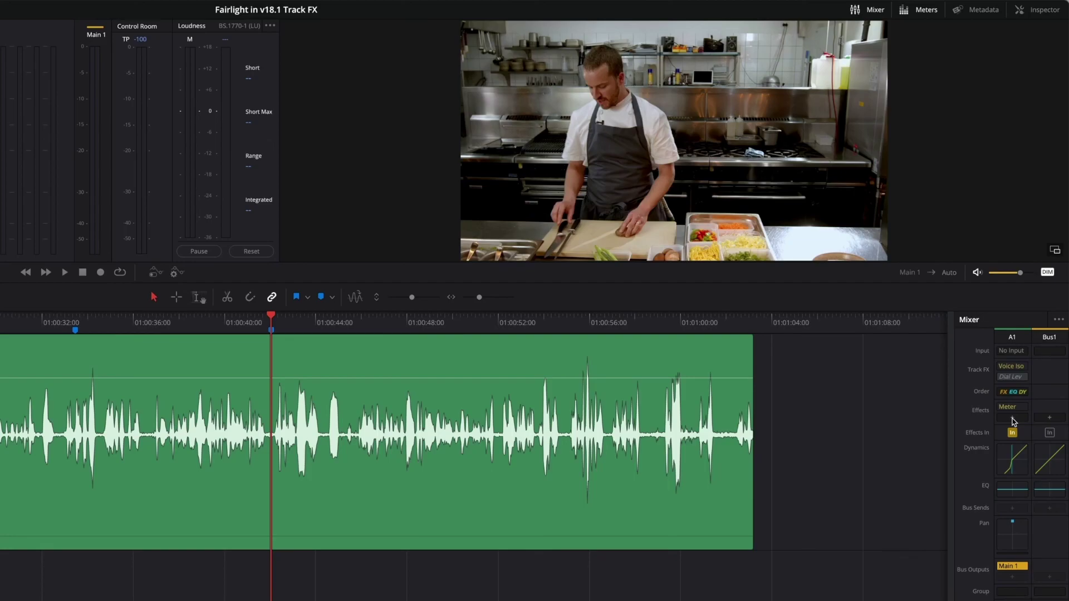
Open the Meter on the kitchen timeline's Audio 1 track and play the clip with the Dialogue Leveler off.
mouse_move(1017, 410)
key("space")
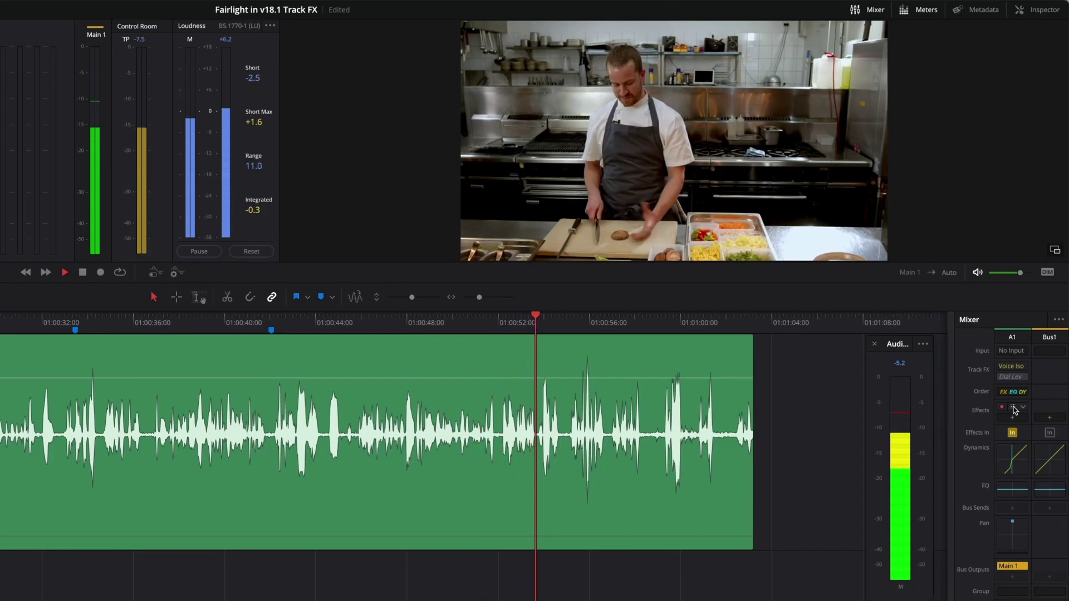
key("space")
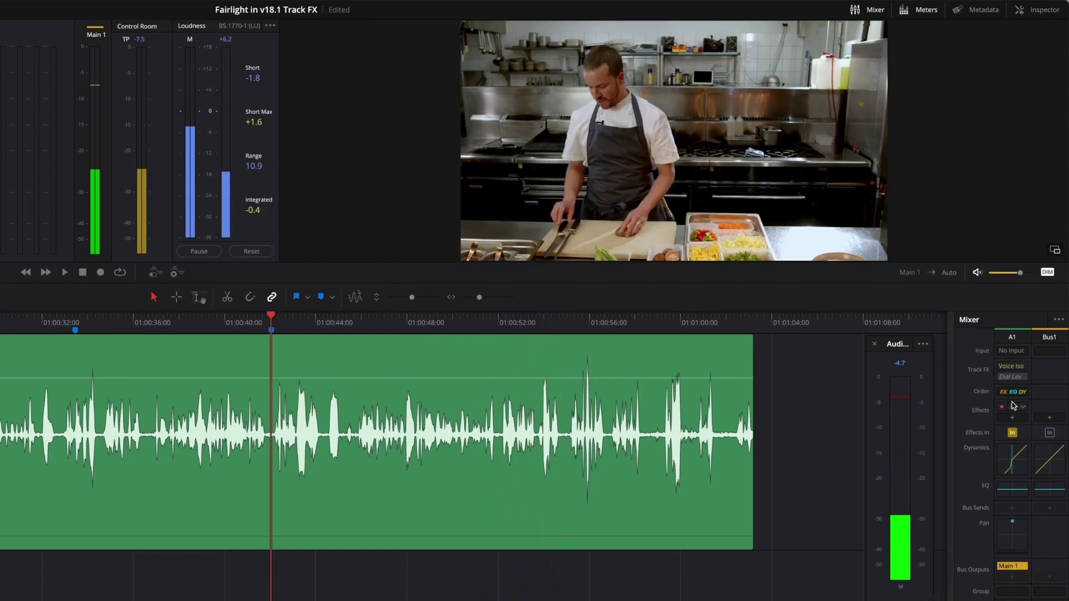
Enable the Audio 1 track's Dialogue Leveler and open its controls, and view the track's Voice Isolation controls during playback.
left_click(1022, 378)
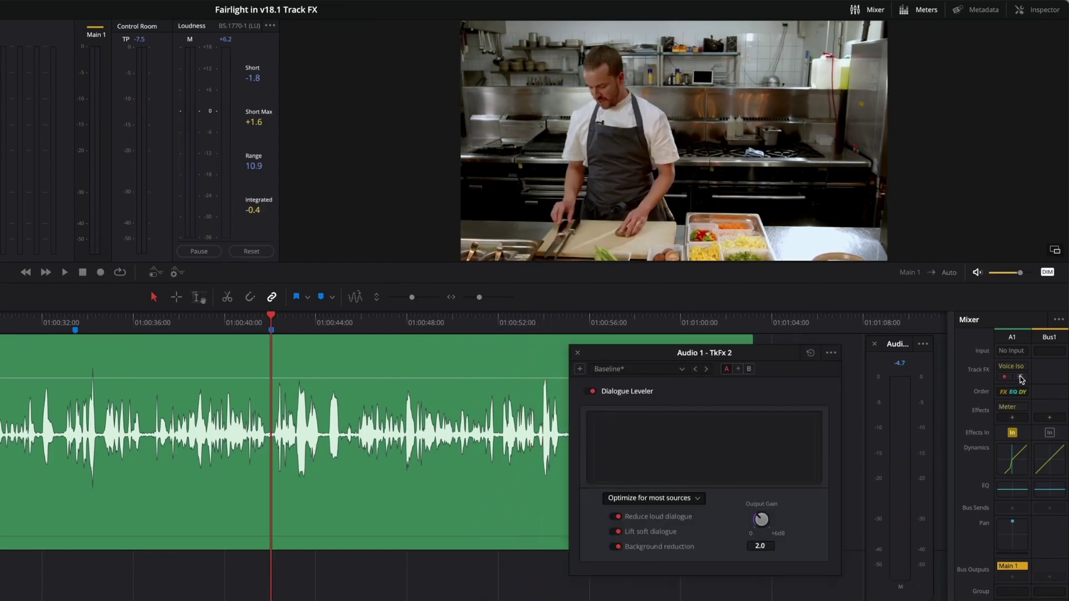
key("space")
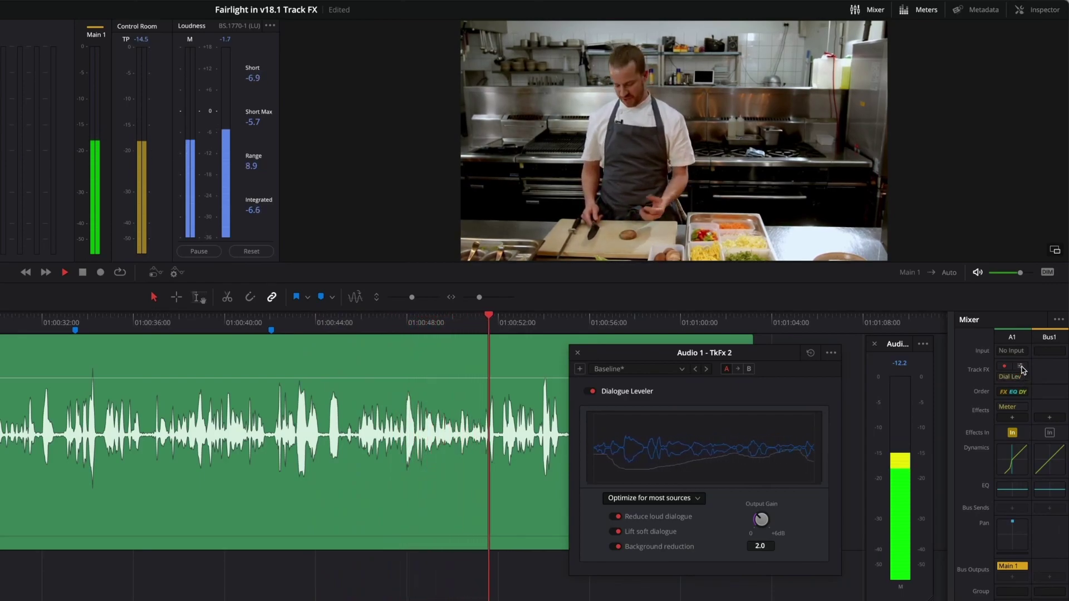
left_click(1022, 369)
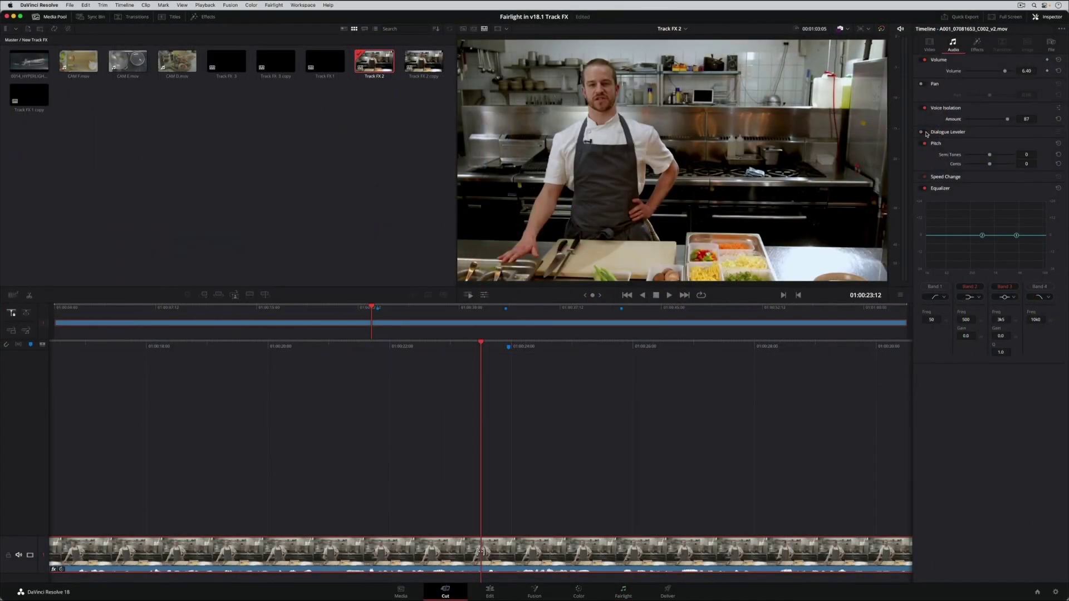
On the Cut page, play the kitchen clip and enable its Dialogue Leveler during playback.
key("space")
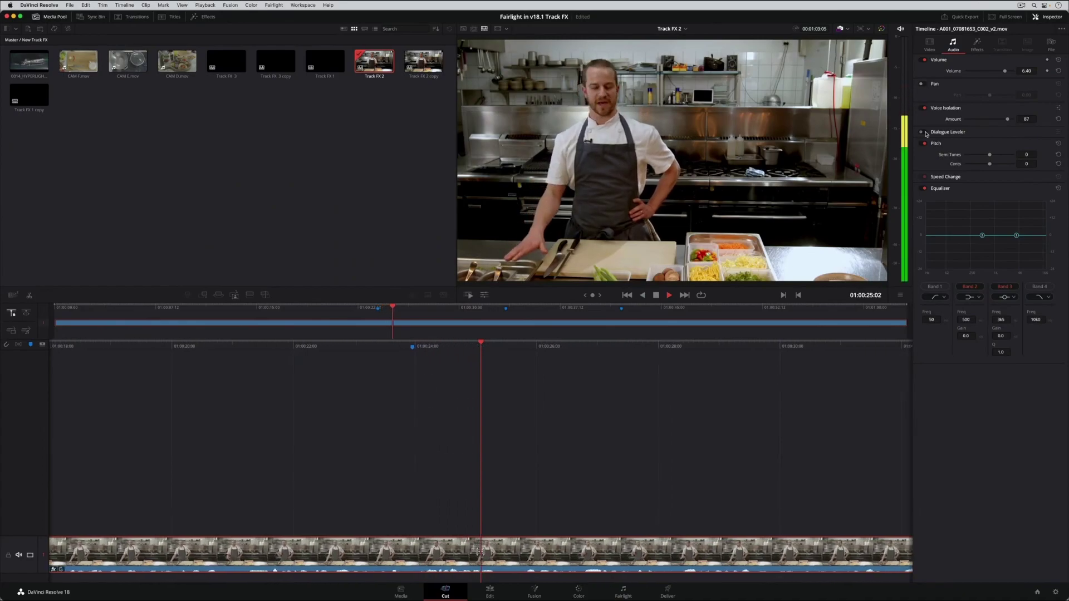
left_click(927, 134)
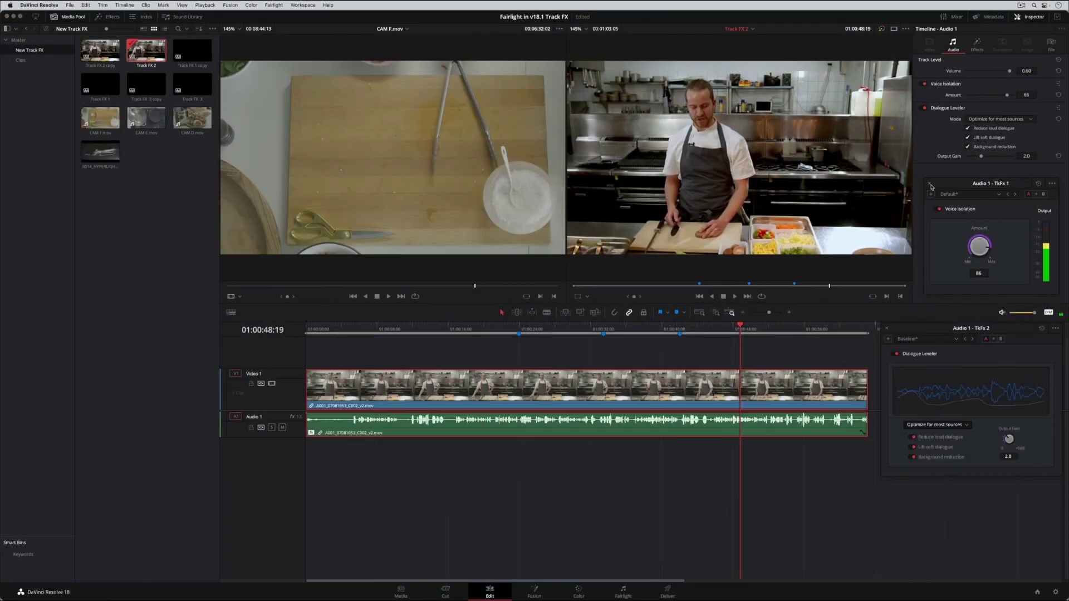
Close the Audio 1 track's Voice Isolation and Dialogue Leveler windows, and select the Dialog Object 5 track in the object timeline during playback.
left_click(930, 184)
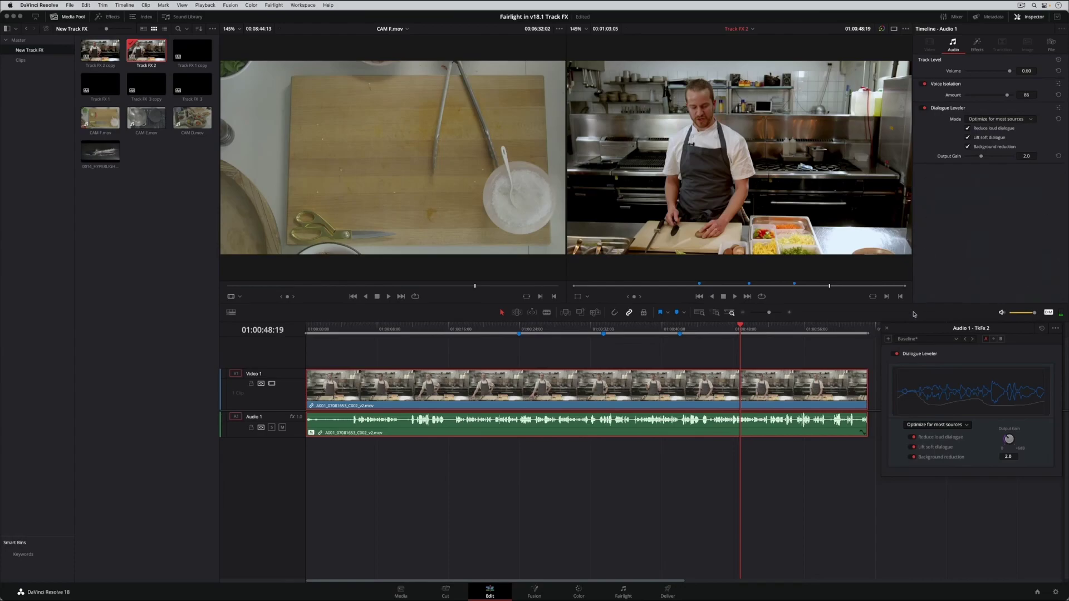
left_click(888, 330)
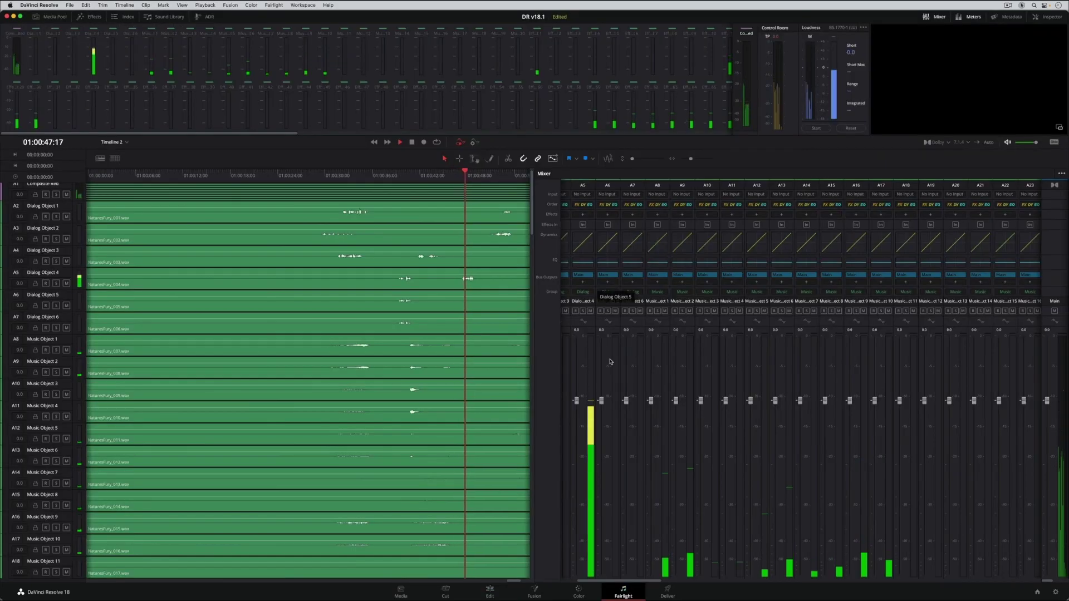
left_click(609, 361)
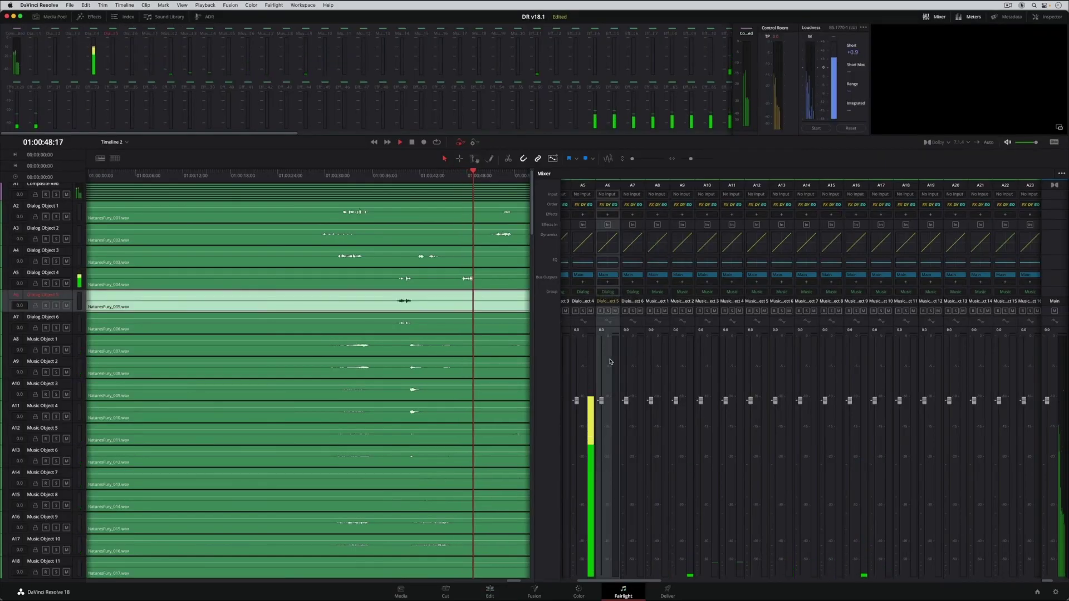
key("space")
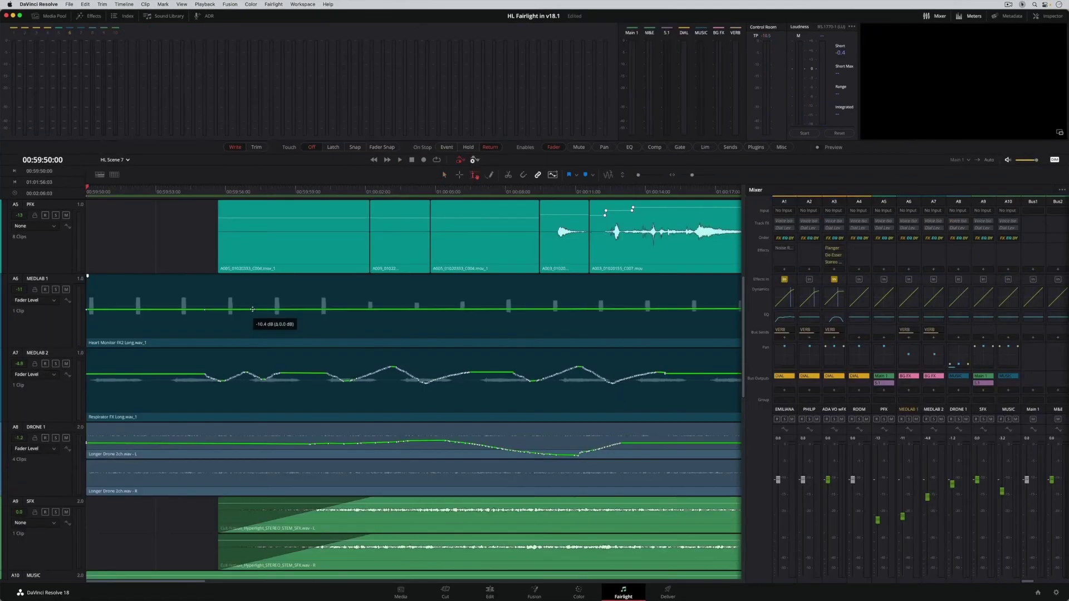
Raise part of MEDLAB 1's fader level curve to about 2.8 dB, and drag its keyframes into a peak followed by a dip.
left_click_drag(271, 306, 270, 287)
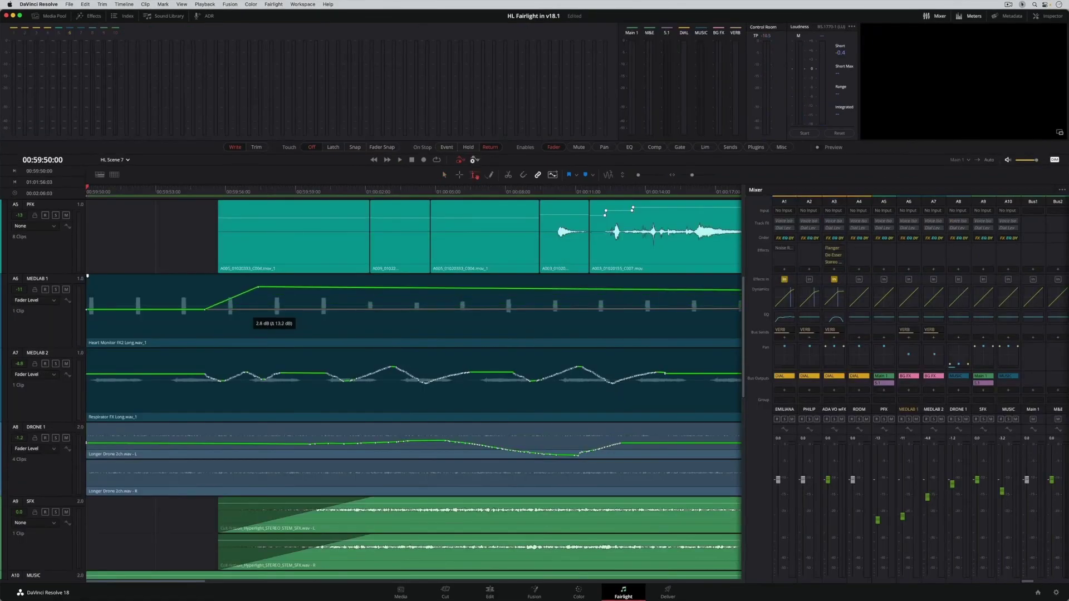
left_click_drag(283, 288, 283, 288)
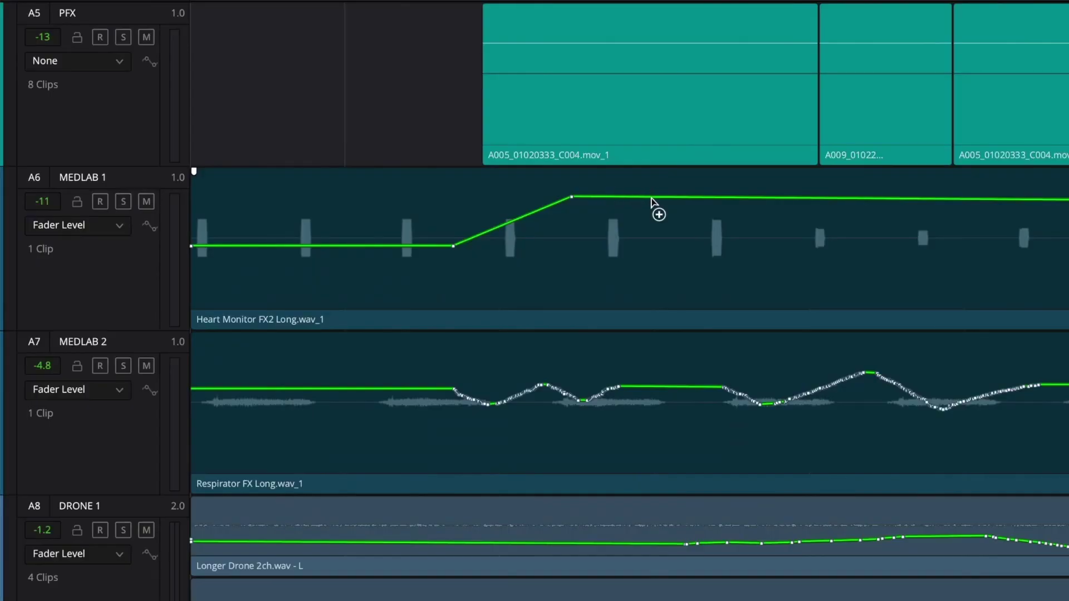
left_click(653, 197, "alt")
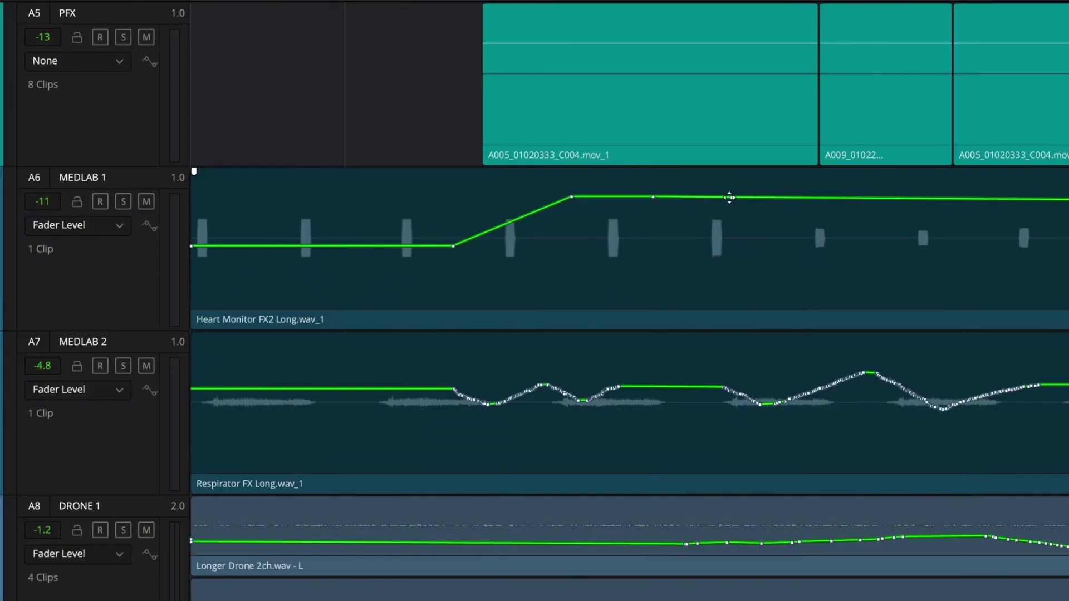
mouse_move(654, 198)
left_mouse_down()
mouse_move(645, 179)
mouse_move(676, 183)
mouse_move(663, 196)
mouse_move(632, 184)
mouse_move(655, 181)
left_mouse_up()
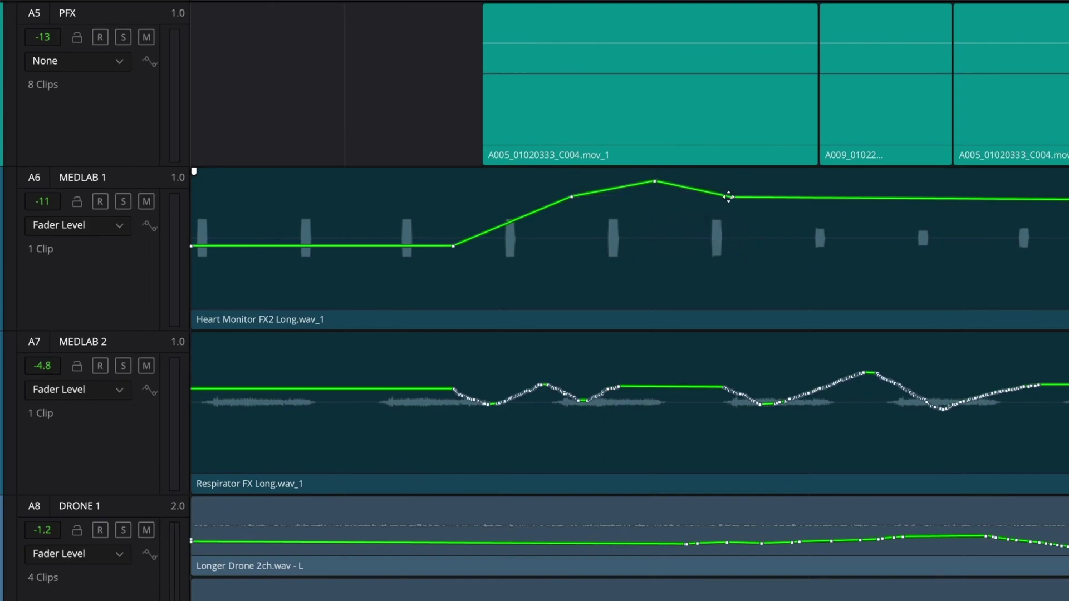
left_click_drag(728, 197, 763, 280)
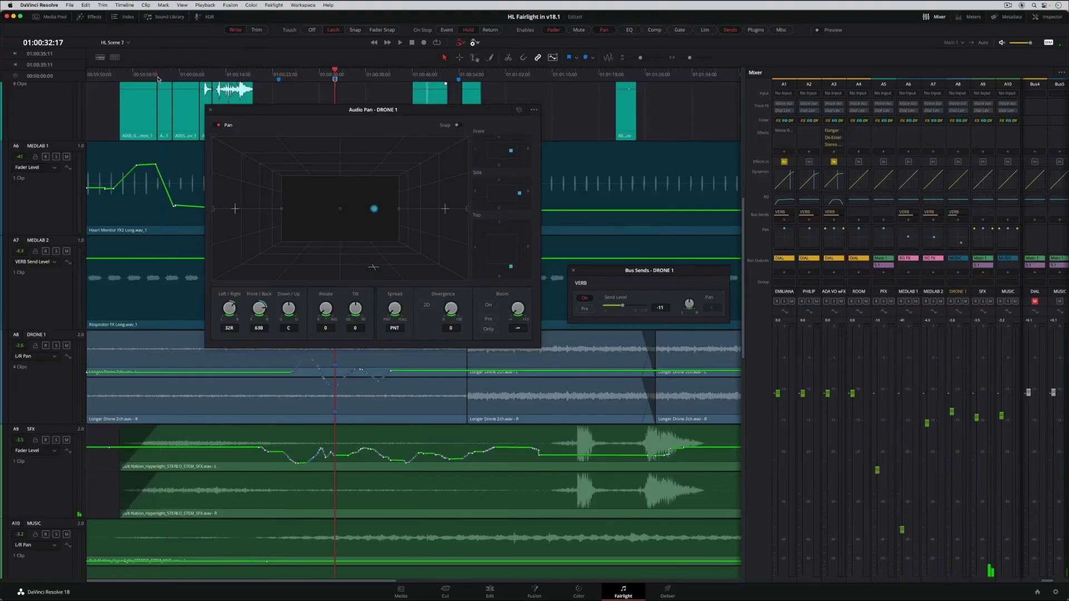
Jump between timeline markers and play from 01:00:32:17 to watch DRONE 1's pan and bus send automation respond.
key("shift+Down")
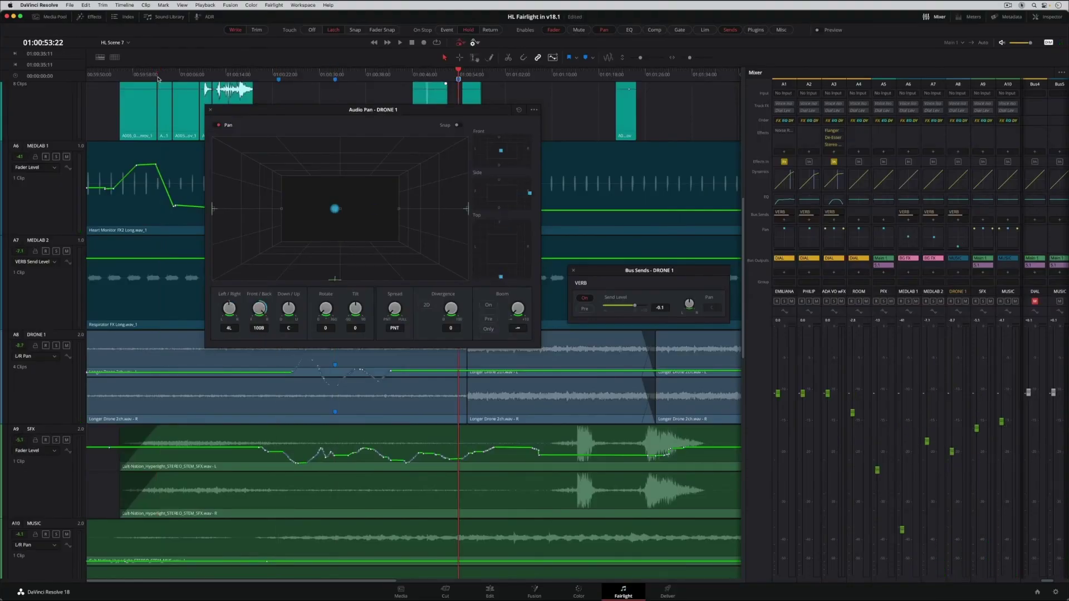
key("shift+Up")
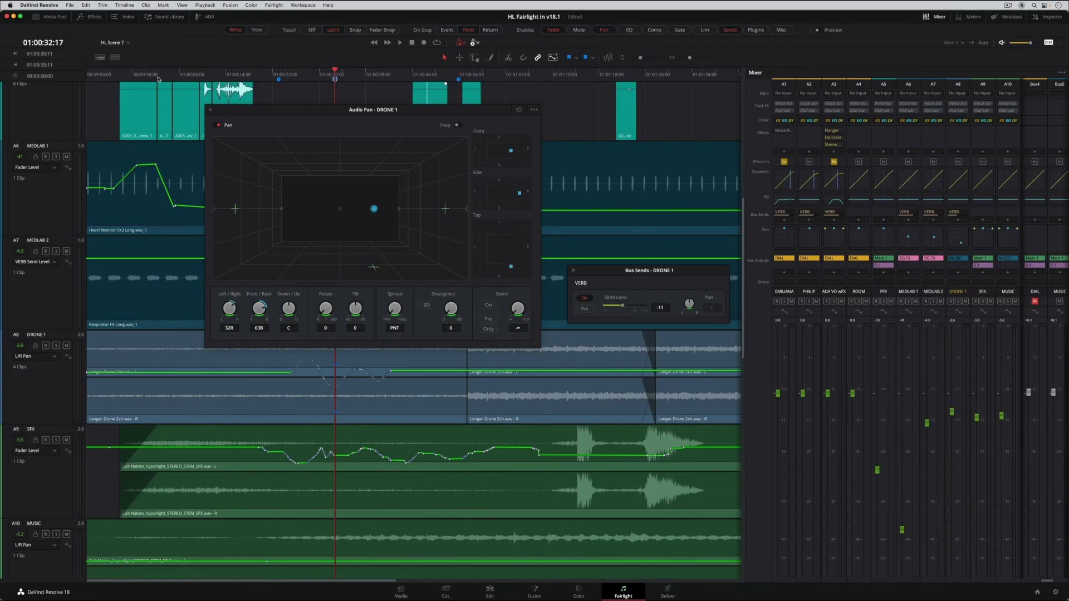
key("space")
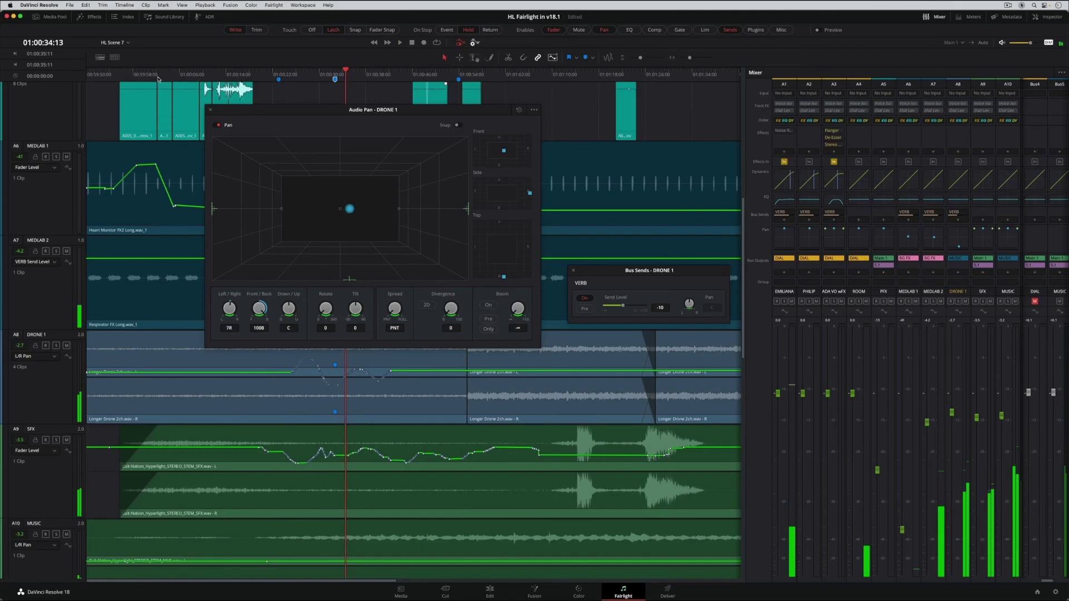
key("space")
key("Left")
key("Left")
key("Left")
key("Left")
key("Left")
key("Left")
key("Left")
key("Left")
key("Left")
key("Left")
key("Left")
key("Left")
key("Left")
key("Left")
key("Left")
key("Left")
key("Left")
key("Left")
key("Left")
key("Left")
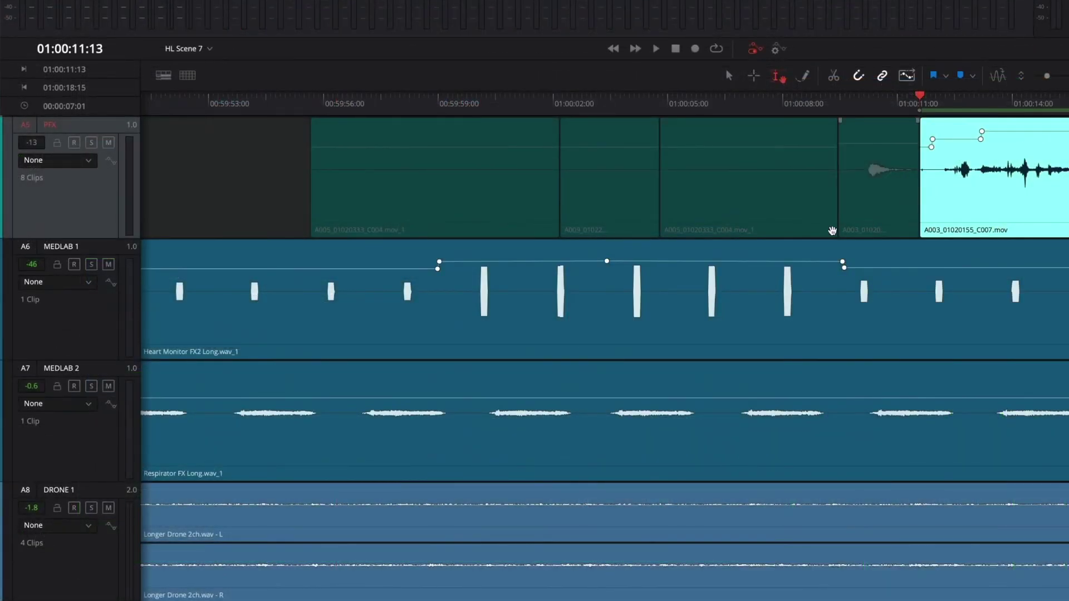
Move the middle gain keyframe of the Heart Monitor clip on MEDLAB 1 earlier, and raise the clip gain around it in steps.
left_click(563, 278)
left_click_drag(608, 260, 572, 262)
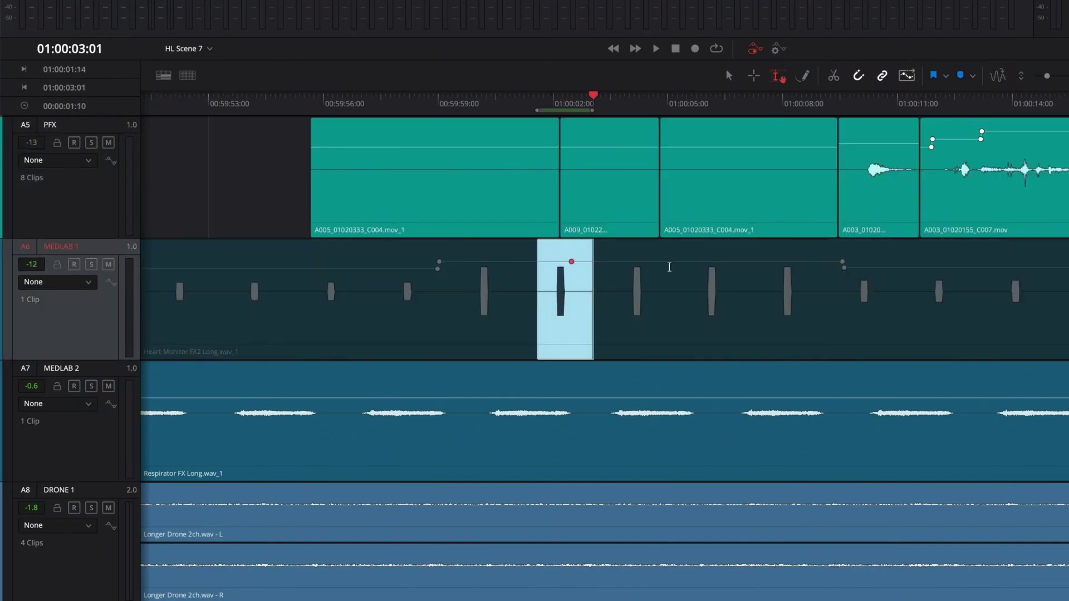
left_click_drag(670, 267, 749, 265)
left_click(770, 343)
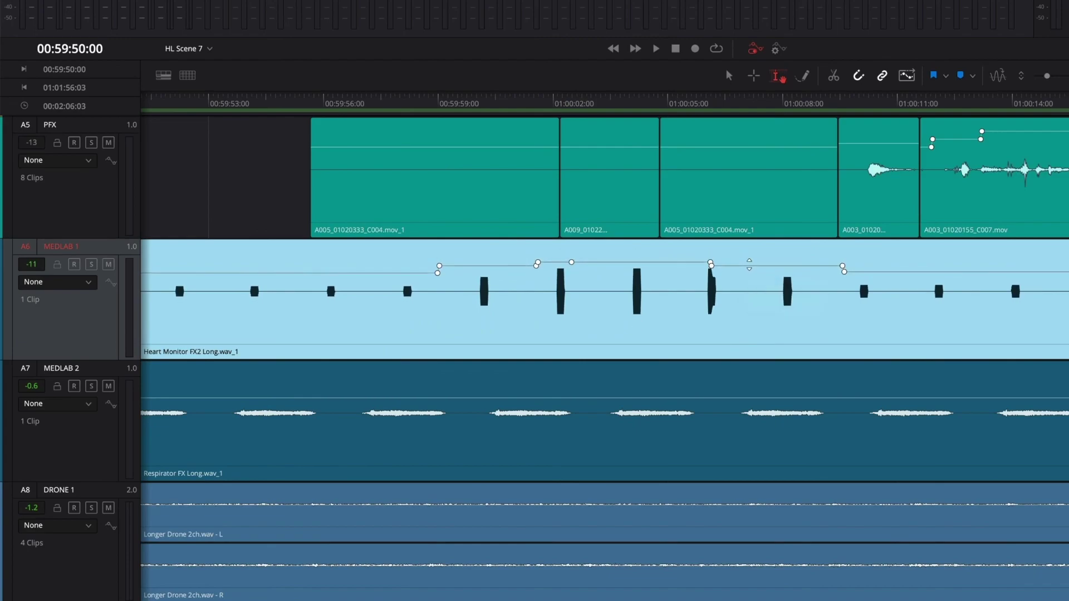
Show the Fader Level automation curve on the MEDLAB 1 and MEDLAB 2 tracks.
left_click(111, 311)
left_click(85, 283)
left_click(77, 311)
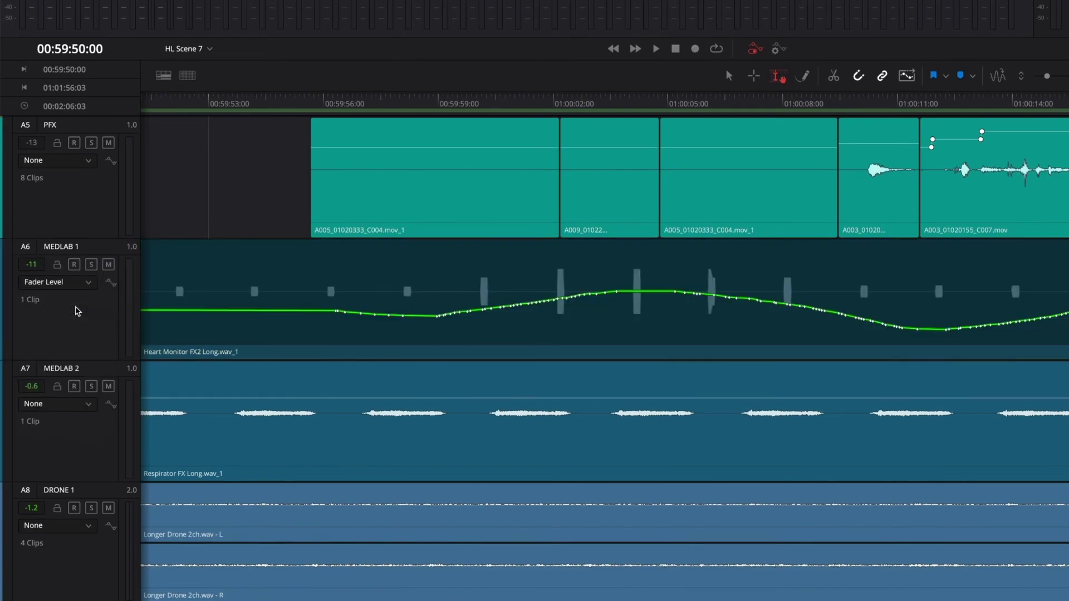
left_click(69, 403)
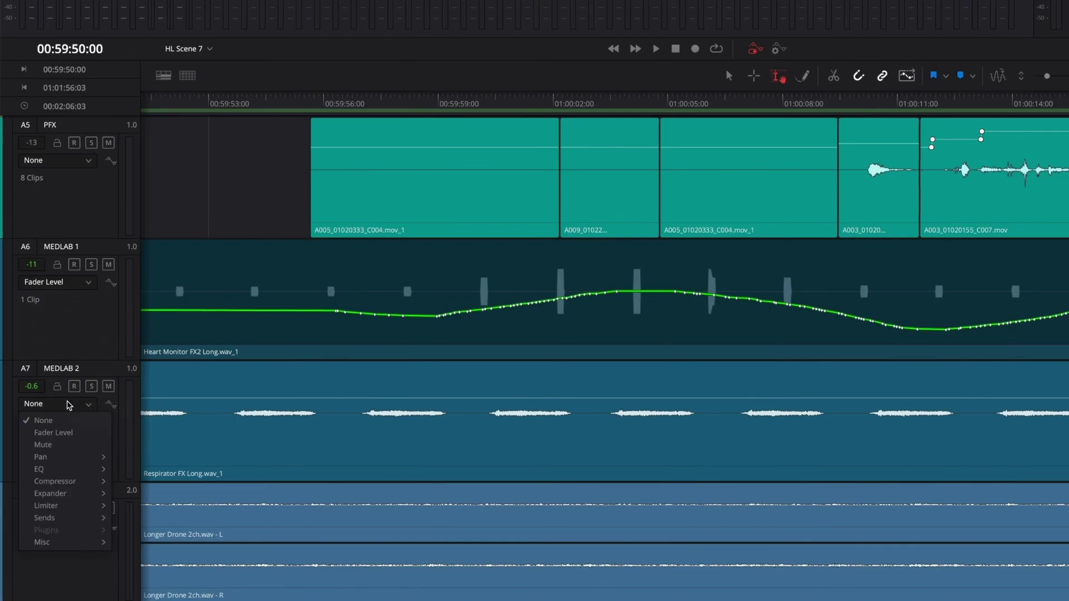
left_click(64, 432)
Add keyframes to MEDLAB 2's fader level curve and raise one of them into a peak.
left_click(498, 391)
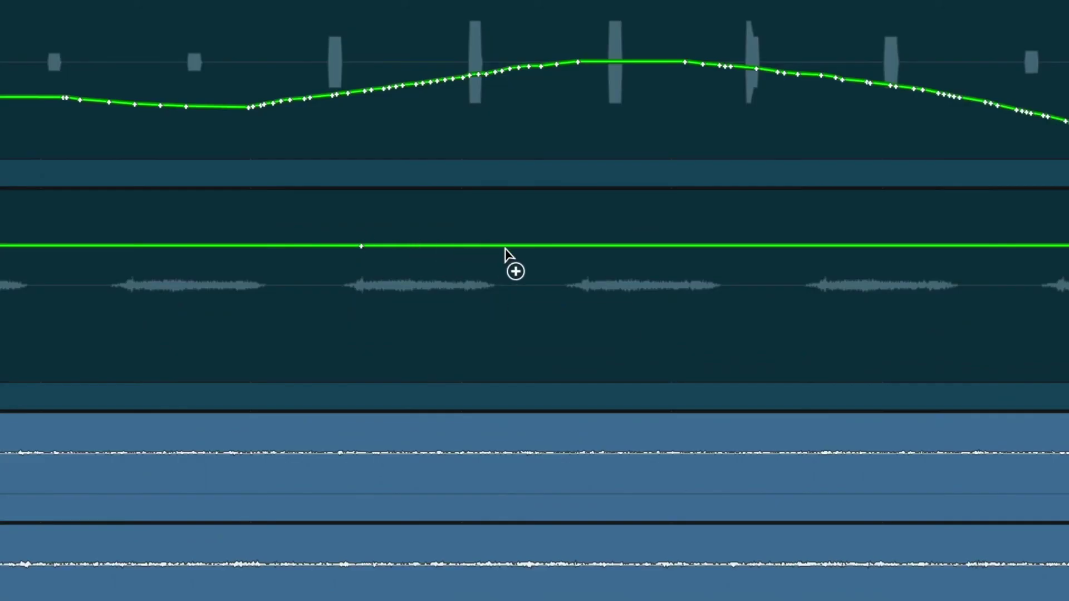
left_click(578, 392)
mouse_move(508, 245)
left_mouse_down()
mouse_move(487, 222)
mouse_move(503, 224)
left_mouse_up()
Raise MEDLAB 2's fader level over two successively wider ranges, the outer from 00:59:57:12 to 01:00:08:15, and spread the keyframes to slope the steps.
left_click_drag(291, 223, 742, 235)
left_click_drag(607, 236, 607, 226)
left_click_drag(146, 250, 926, 251)
left_click_drag(851, 238, 852, 226)
left_click_drag(742, 233, 849, 234)
left_click_drag(293, 234, 175, 234)
left_click_drag(79, 244, 78, 244)
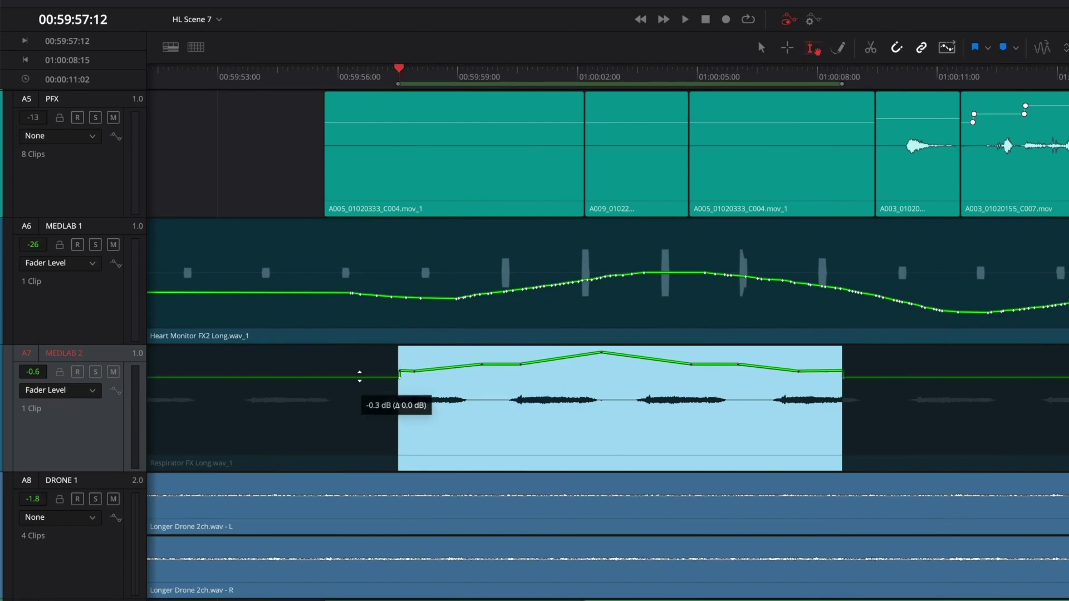
left_click(96, 440)
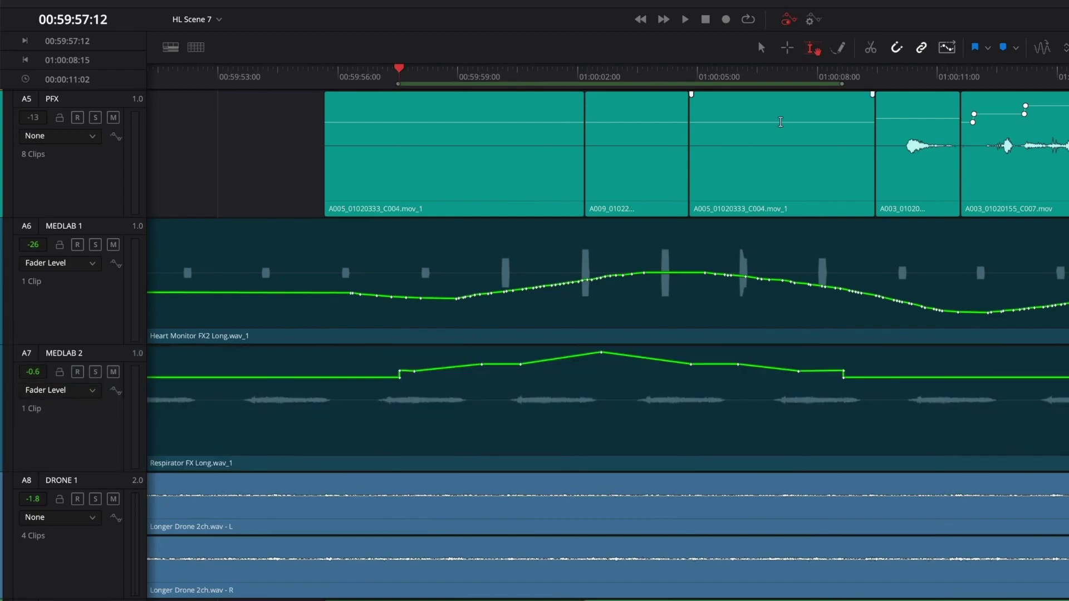
Draw a freehand fader level curve on MEDLAB 2 with the Pencil tool, from about 00:59:56 to 01:00:10.
left_click(838, 48)
left_click_drag(362, 374, 389, 391)
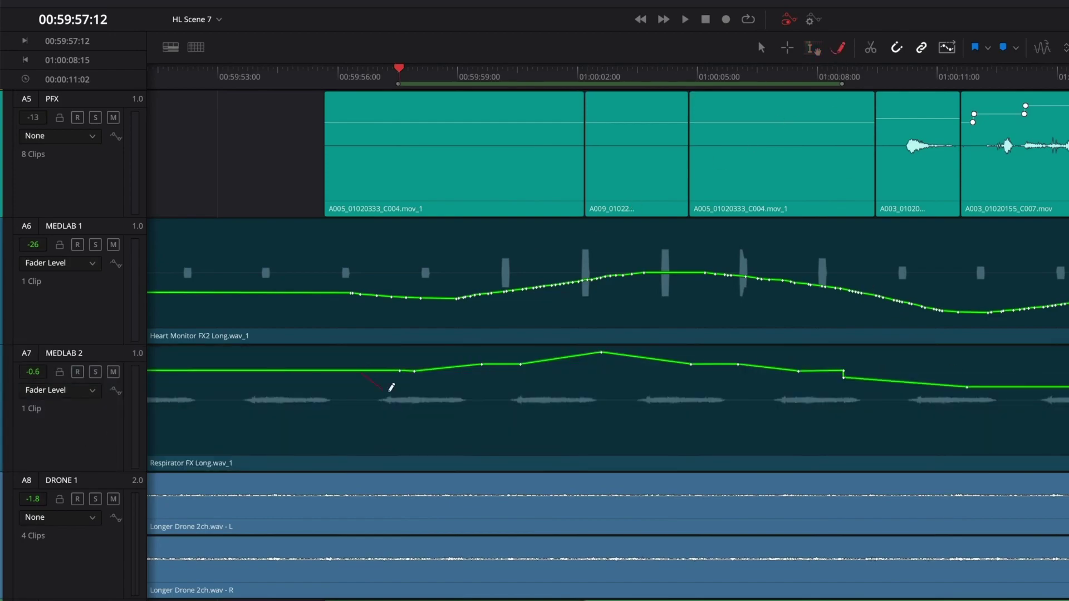
left_click_drag(928, 387, 933, 384)
Erase MEDLAB 2's fader automation in the range from 00:59:54:12 to 01:00:12:13.
left_click(814, 48)
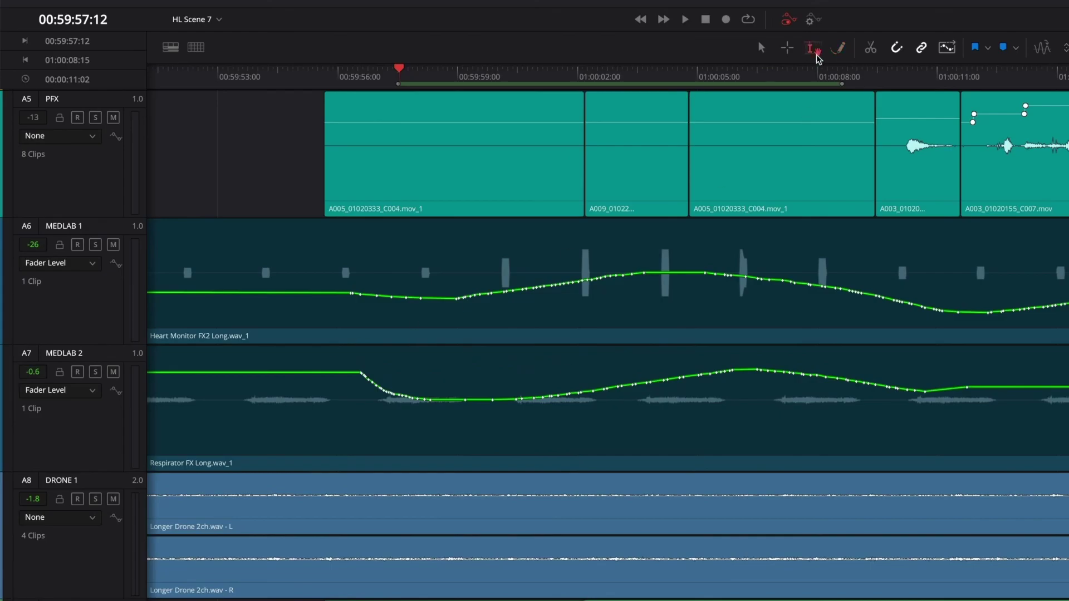
left_click_drag(279, 364, 999, 388)
key("Delete")
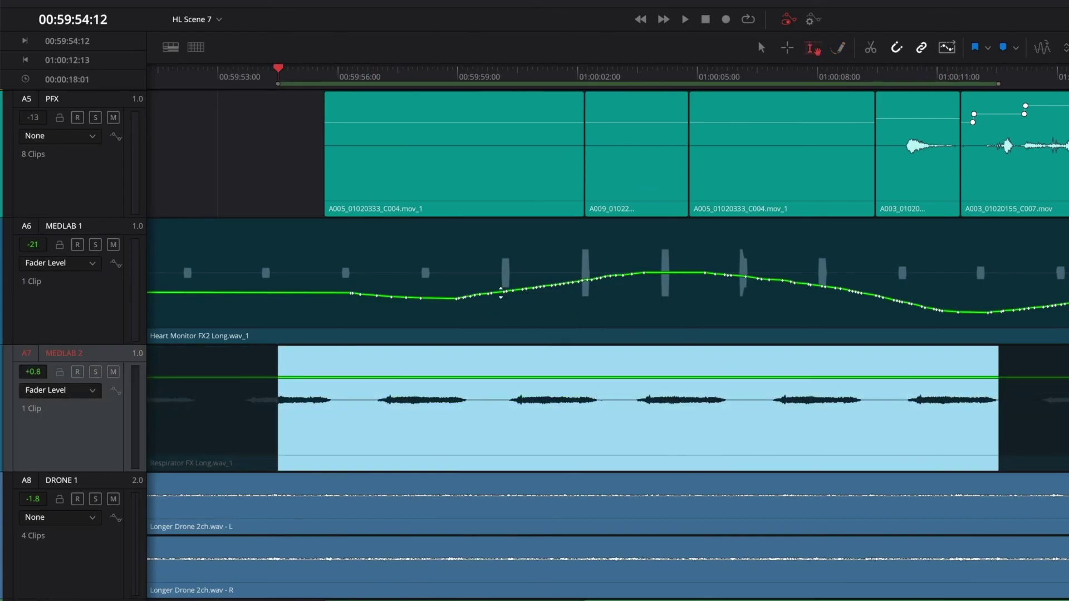
Select MEDLAB 1's fader automation from 00:59:58:06 to 01:00:13:06 and nudge it so that it starts at 00:59:57:15.
left_click_drag(432, 240, 1027, 276)
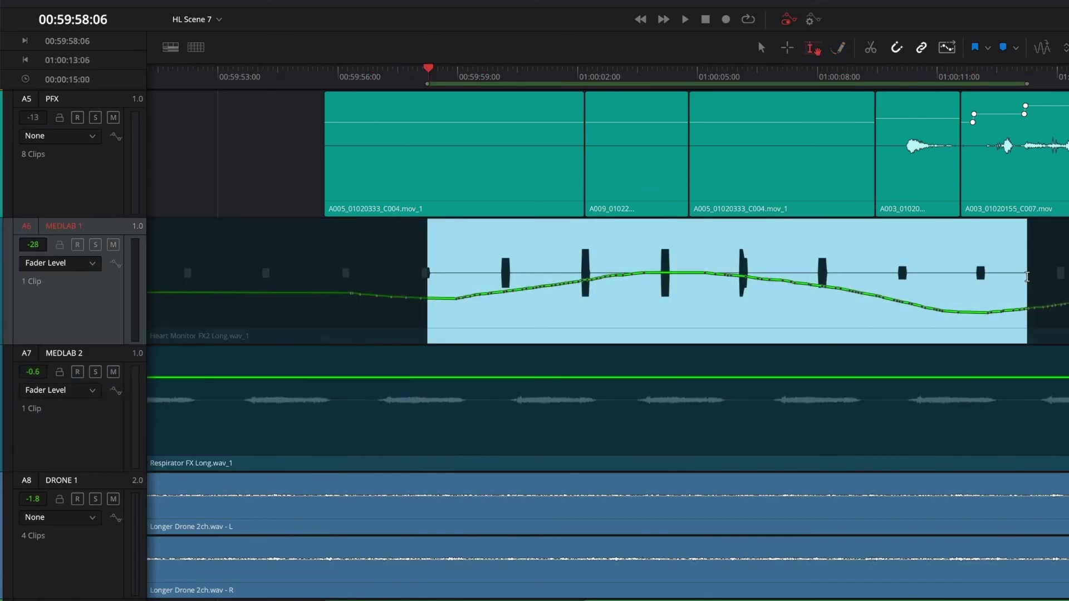
key("comma")
key("comma")
key("comma")
key("comma")
key("comma")
key("comma")
key("comma")
key("comma")
key("comma")
key("comma")
key("comma")
key("comma")
key("comma")
key("period")
key("period")
key("period")
key("comma")
key("comma")
key("comma")
key("comma")
key("comma")
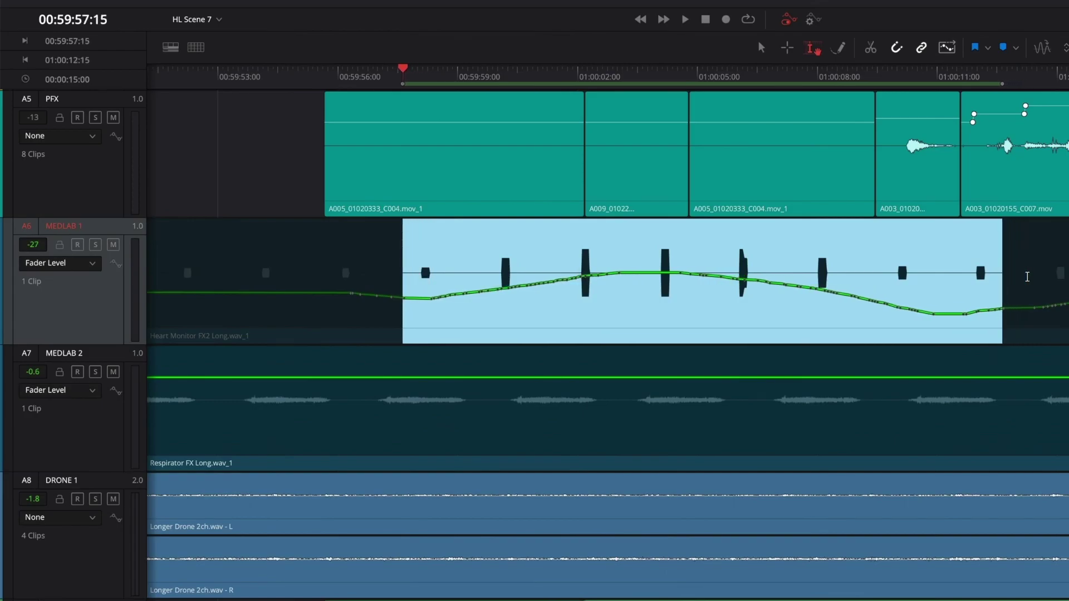
Paste the MEDLAB 1 fader automation onto the same range of MEDLAB 2, and clear the range selection.
left_click(71, 437)
key("ctrl+v")
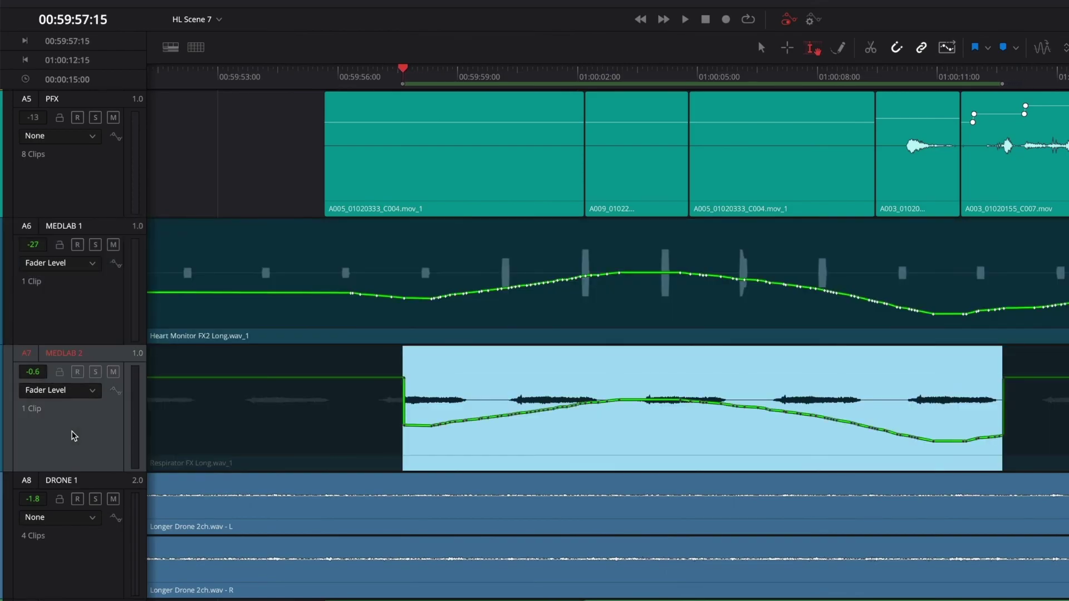
left_click(79, 435)
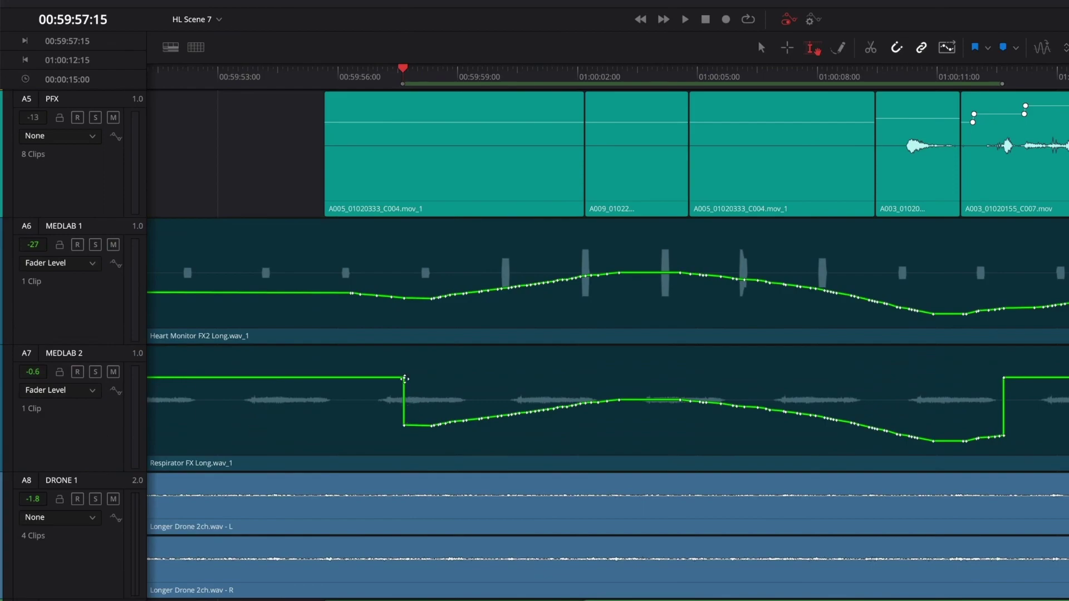
left_click(404, 379)
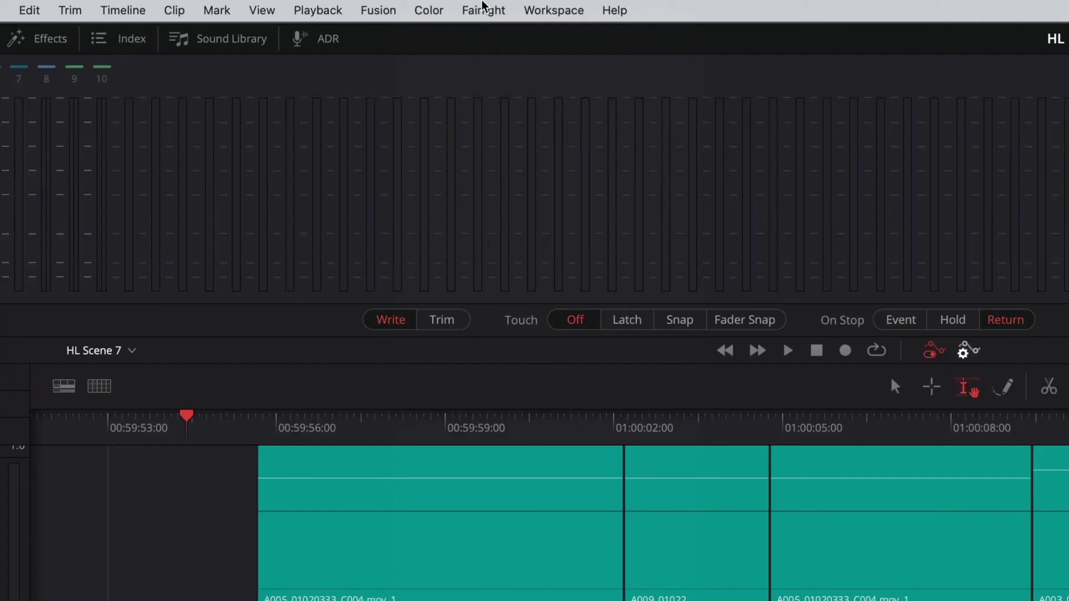
Look through the Fairlight Automation commands, enable the automation Active Range, and adjust it on the timeline ruler.
left_click(483, 8)
mouse_move(457, 304)
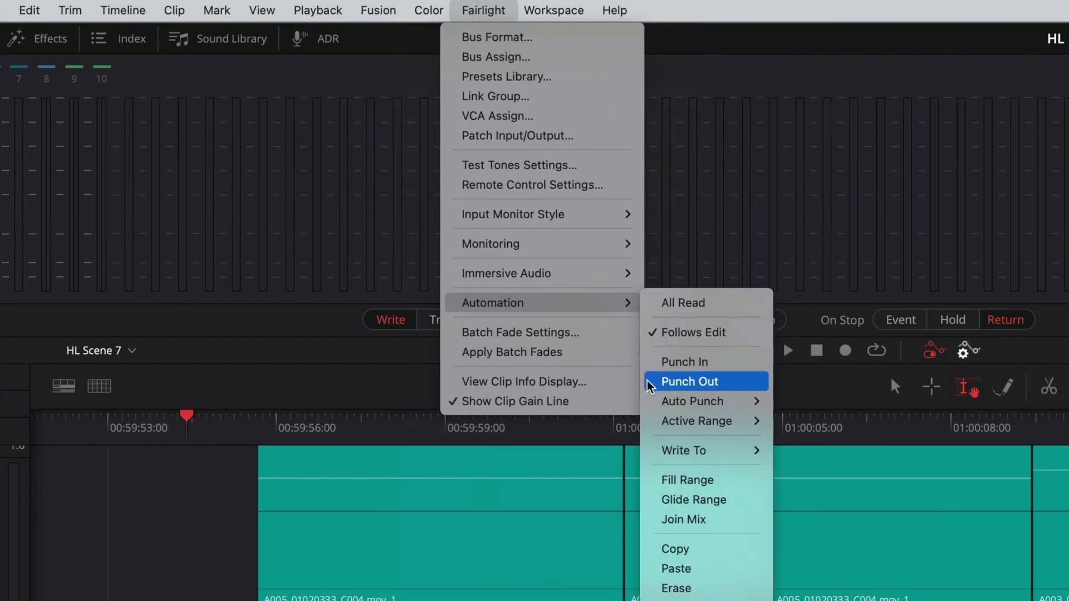
mouse_move(651, 454)
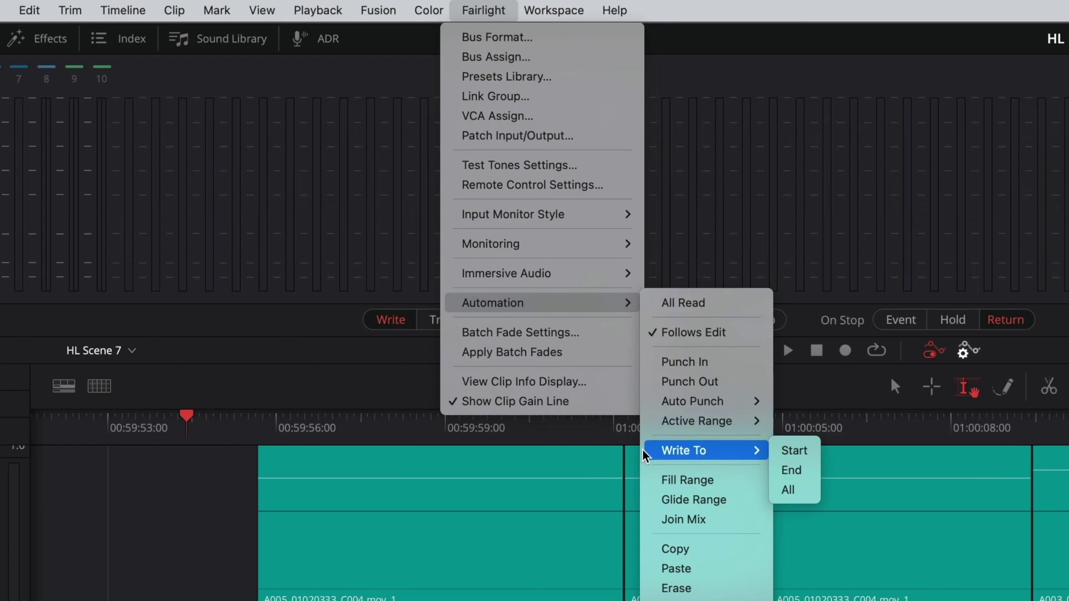
mouse_move(648, 406)
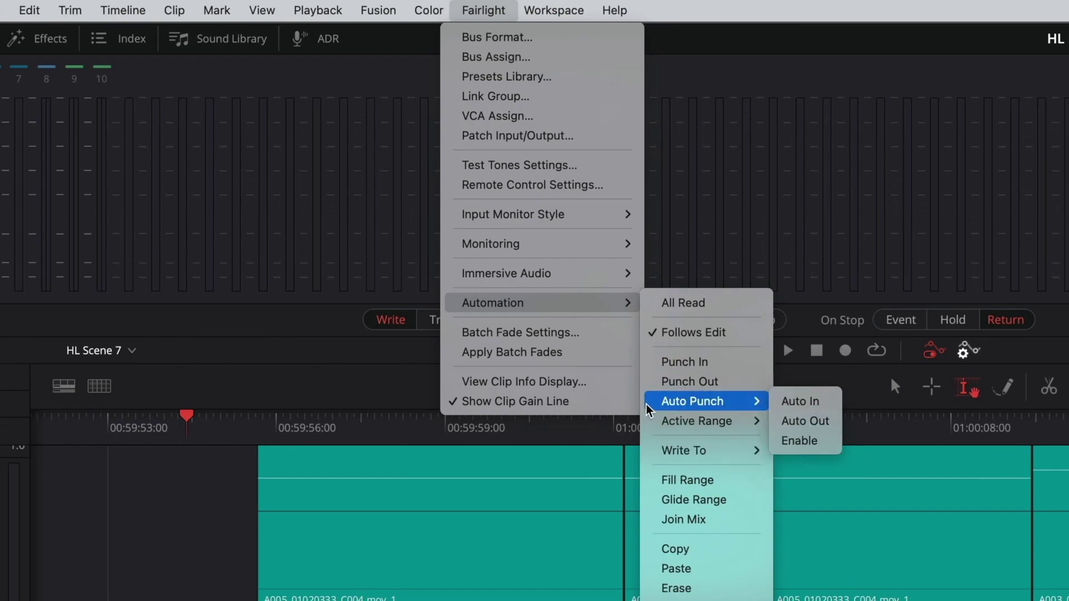
mouse_move(692, 420)
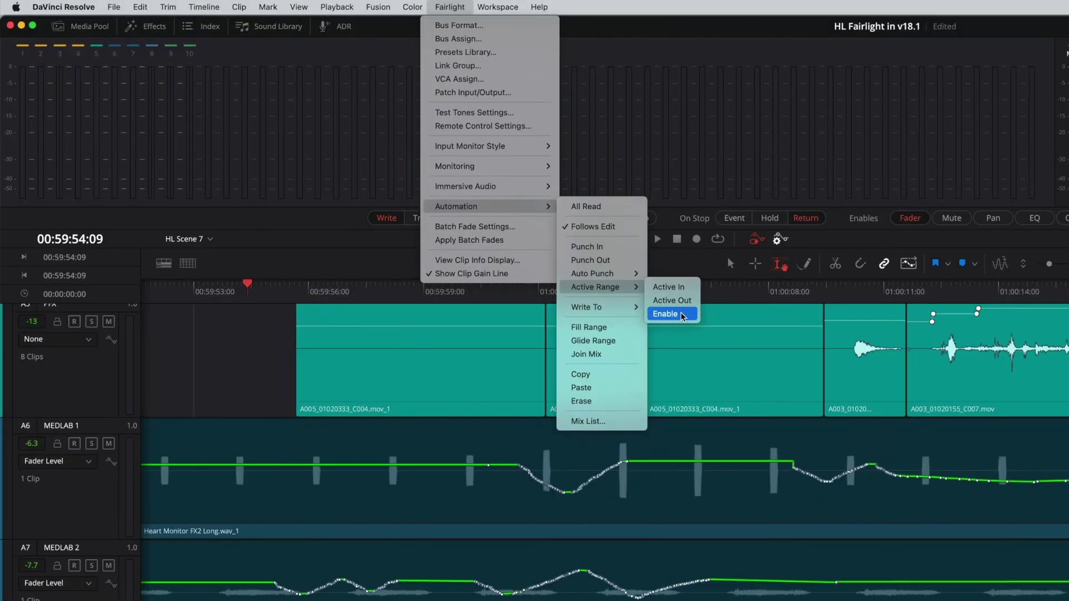
left_click(683, 315)
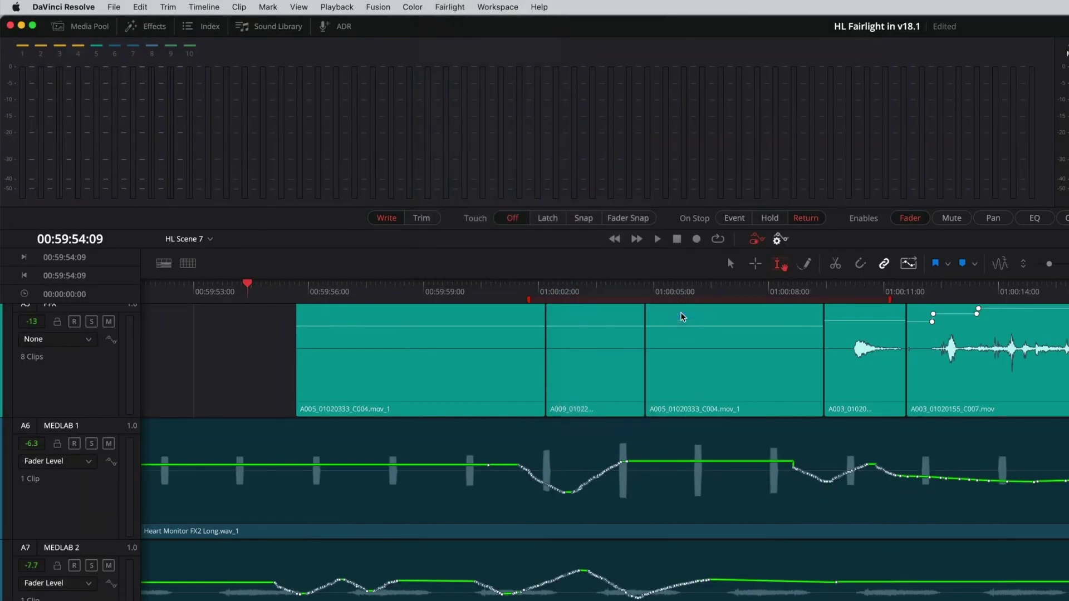
left_click_drag(564, 290, 617, 302)
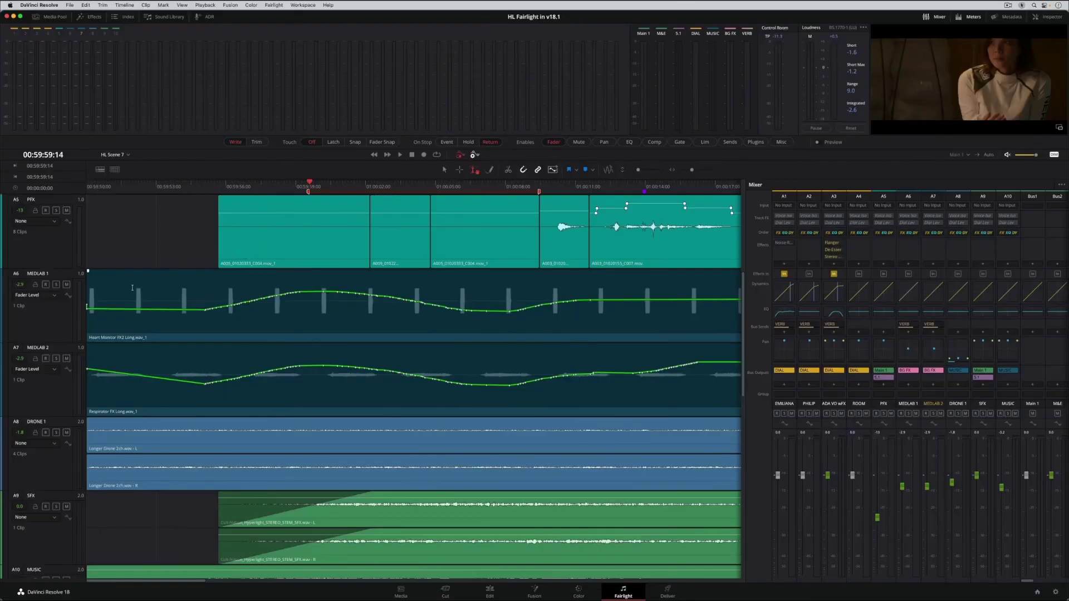
Put MEDLAB 1 into automation write and record new fader moves during playback through the active range.
left_click(68, 297)
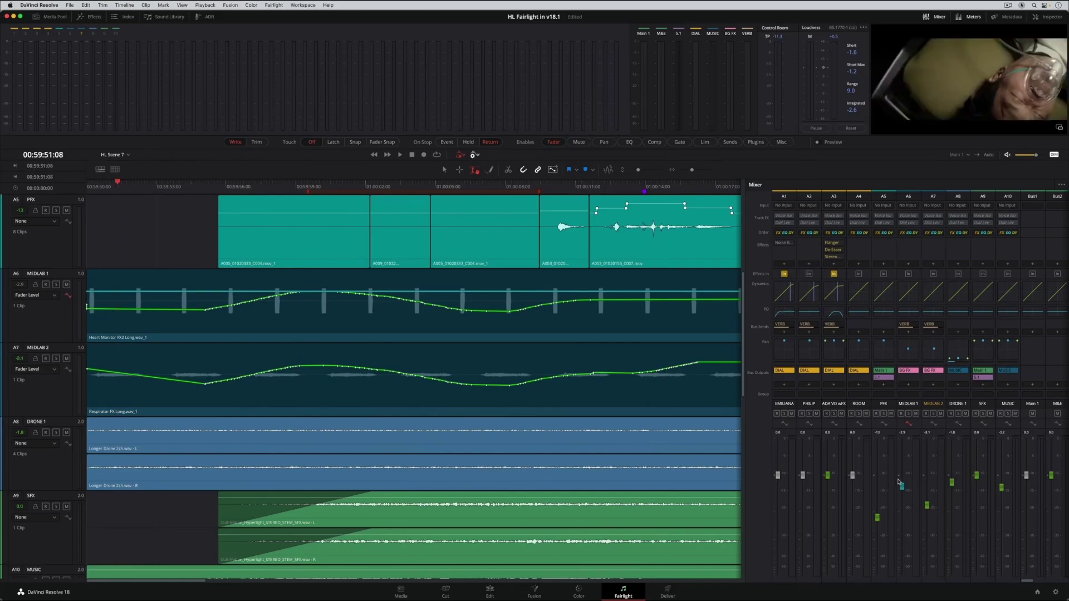
left_click_drag(899, 482, 943, 507)
key("space")
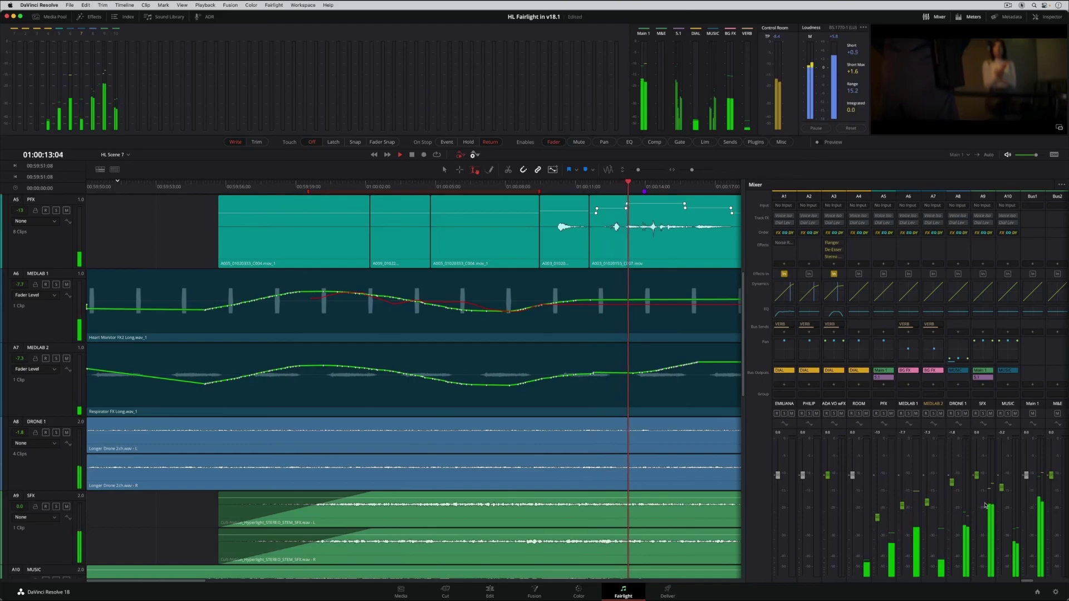
key("space")
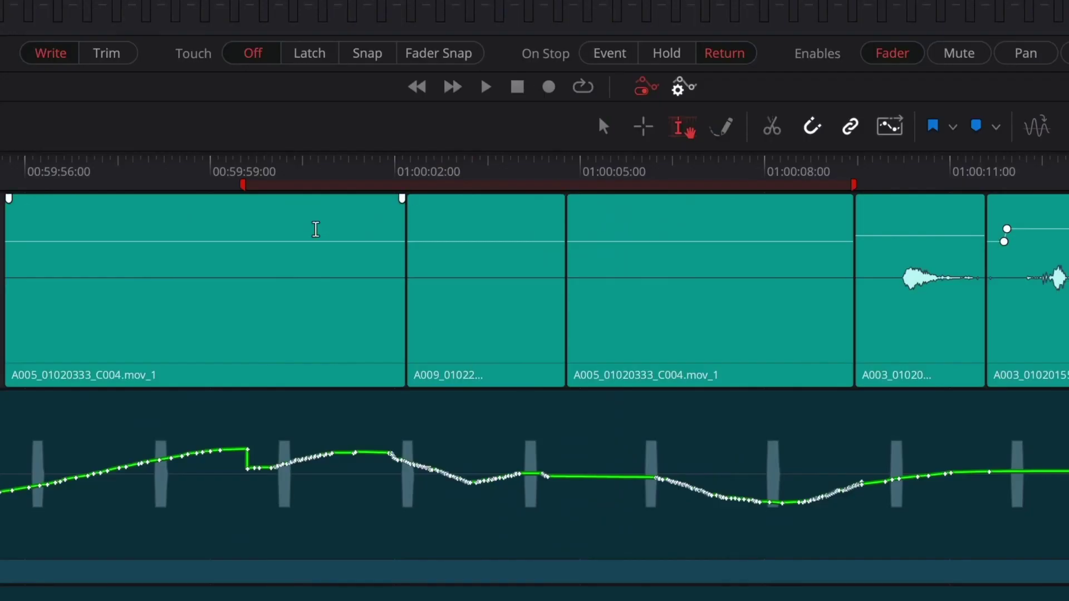
Select a range across the PFX clips from about 00:59:59 to about 01:00:10.
right_click(308, 191)
key("Escape")
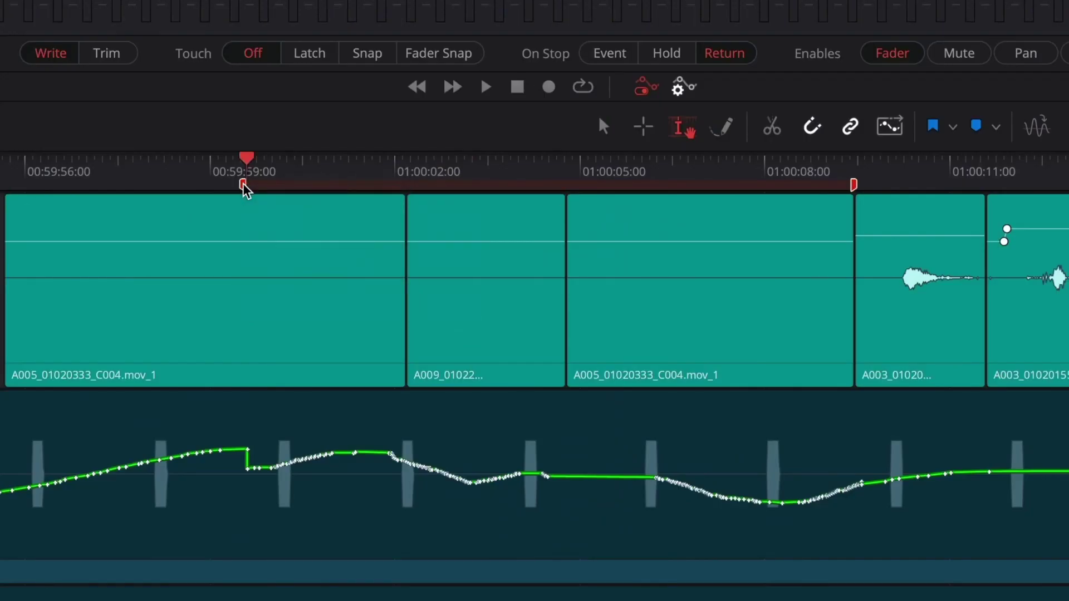
left_click_drag(239, 202, 907, 274)
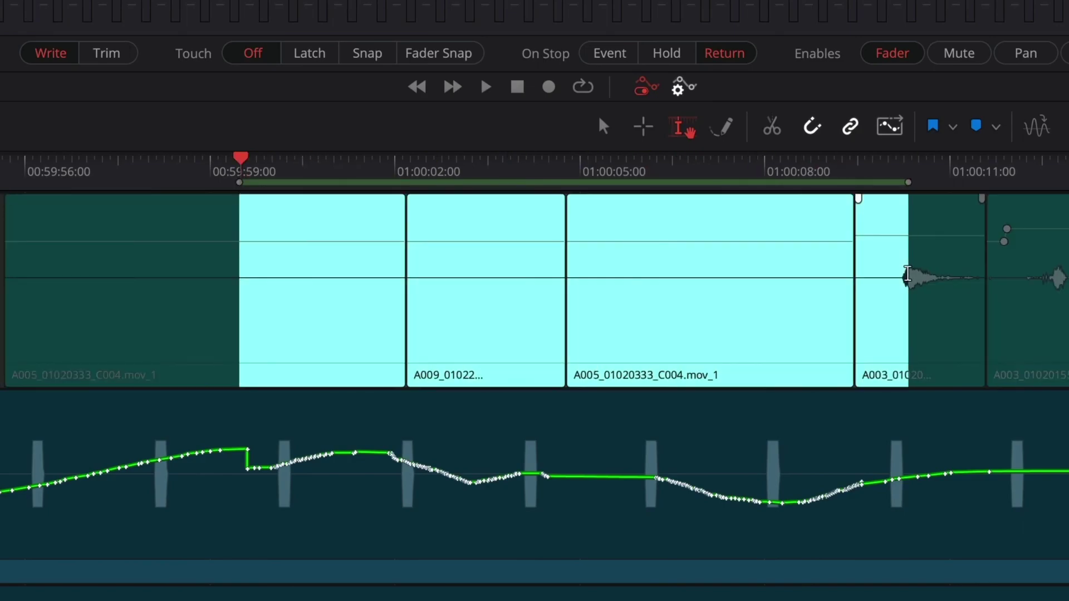
Set the selected range as the automation auto punch range and place the playhead ahead of it at 00:59:54:05.
right_click(296, 184)
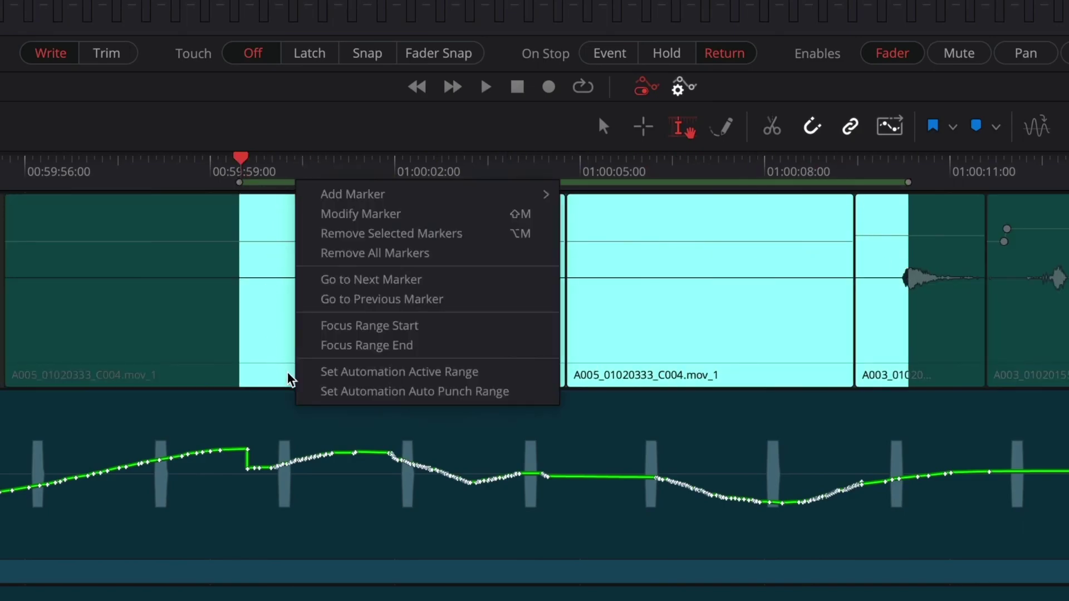
left_click(303, 392)
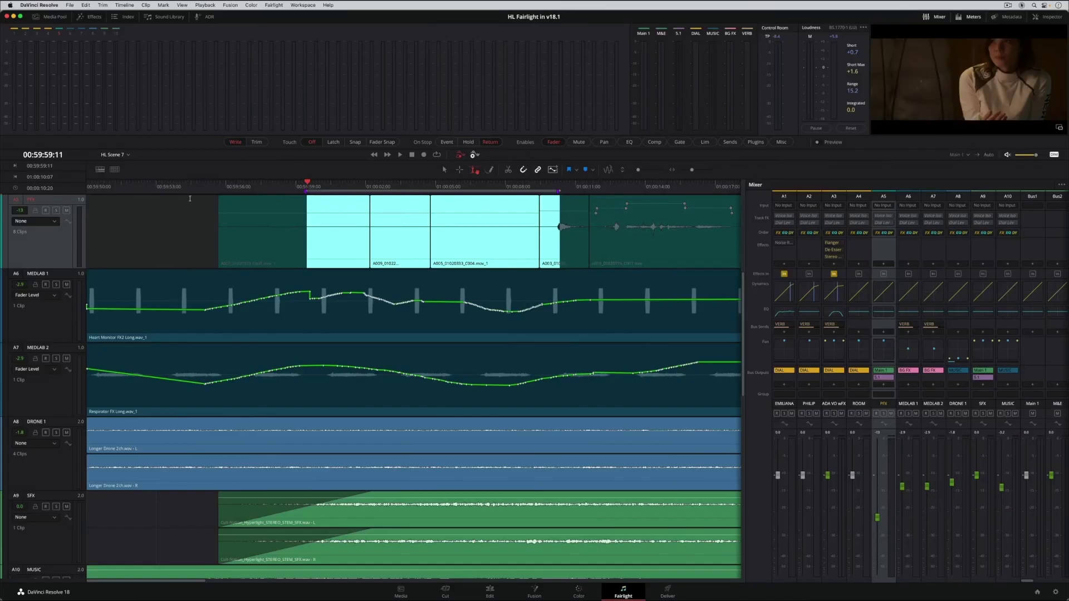
left_click(185, 189)
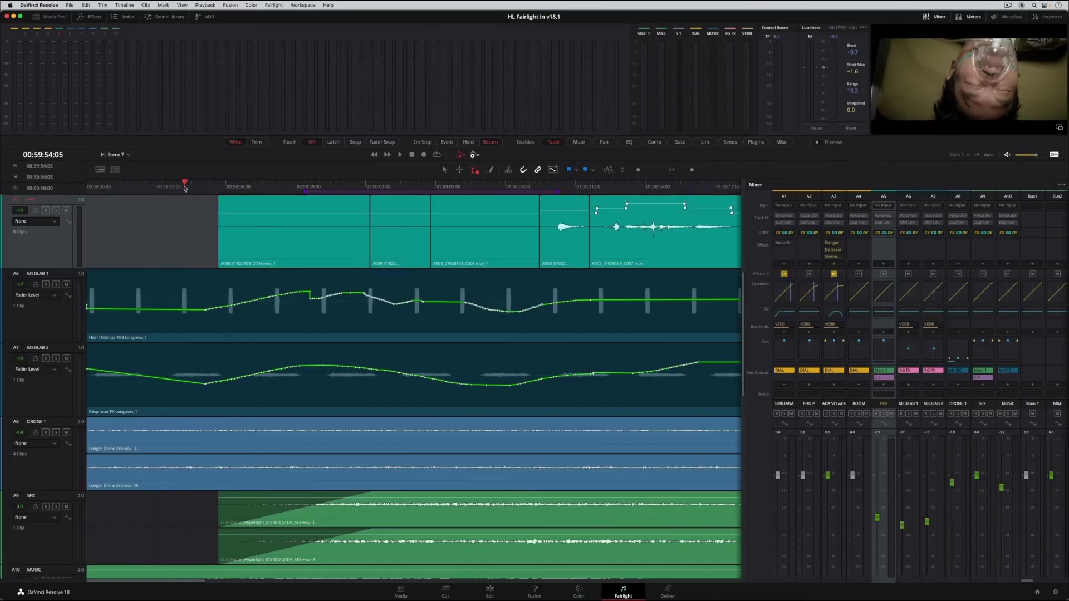
Select the MEDLAB 1, MEDLAB 2 and DRONE 1 tracks and record new MEDLAB fader moves during playback through the punch range.
left_click_drag(50, 328, 60, 429)
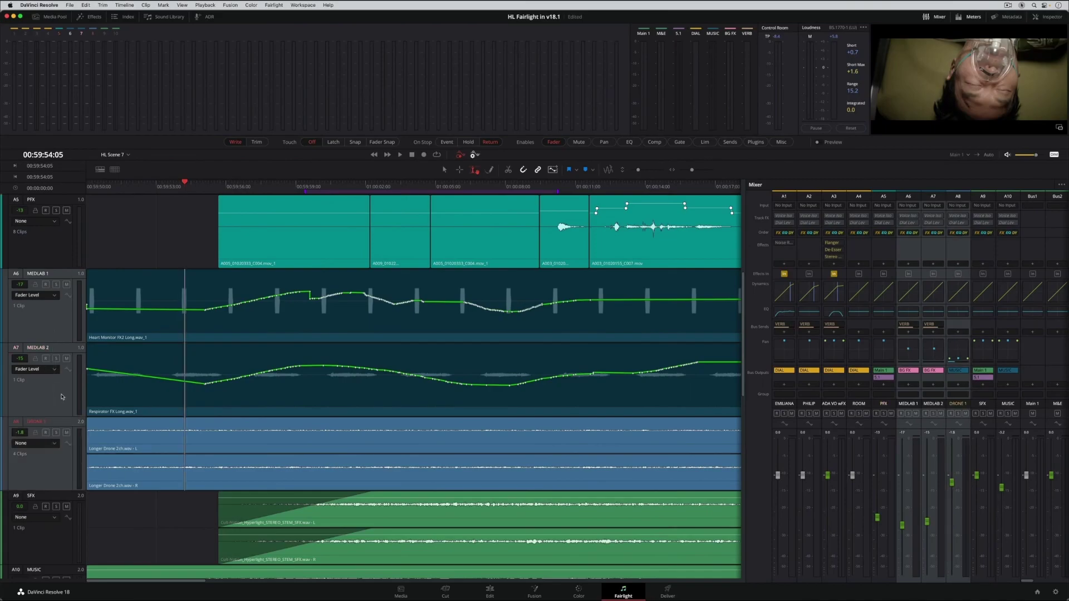
key("space")
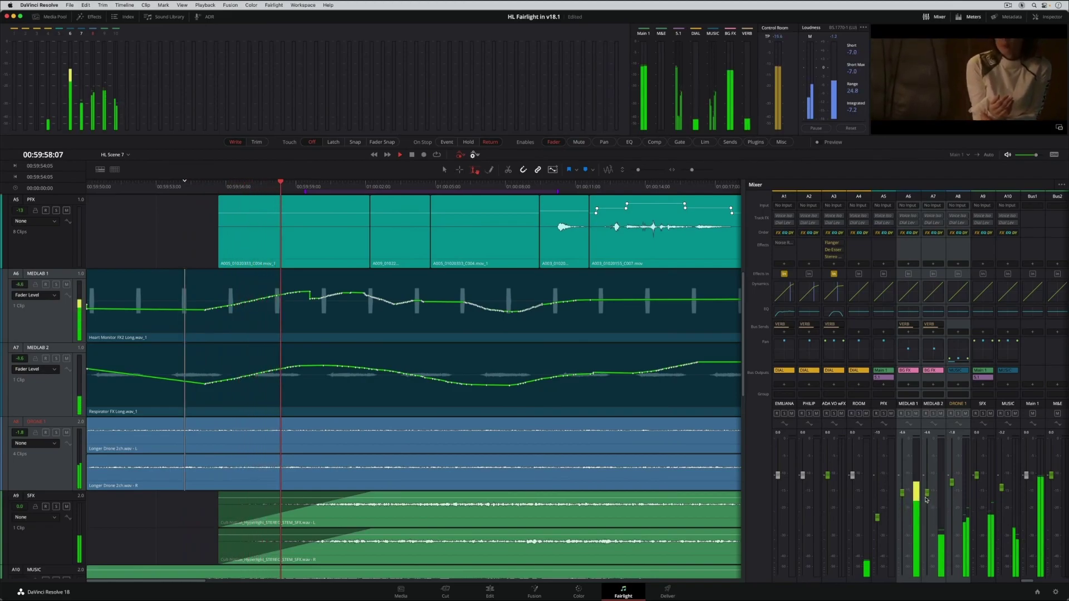
left_click_drag(928, 497, 944, 514)
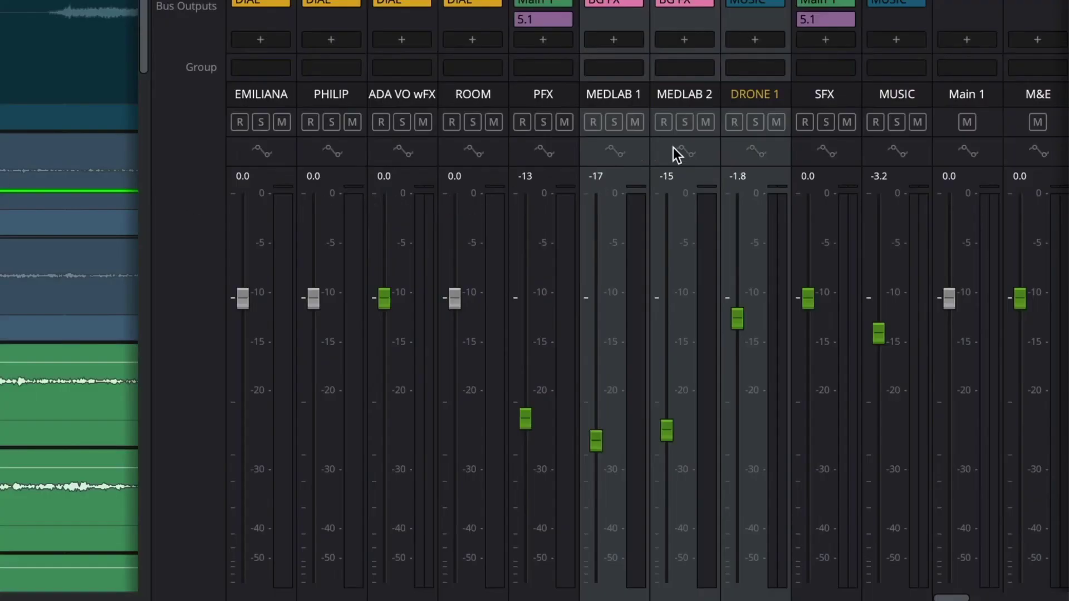
Set MEDLAB 2's automation to Safe and write automation on the other selected tracks during playback, raising the DRONE 1 fader.
left_click(683, 147)
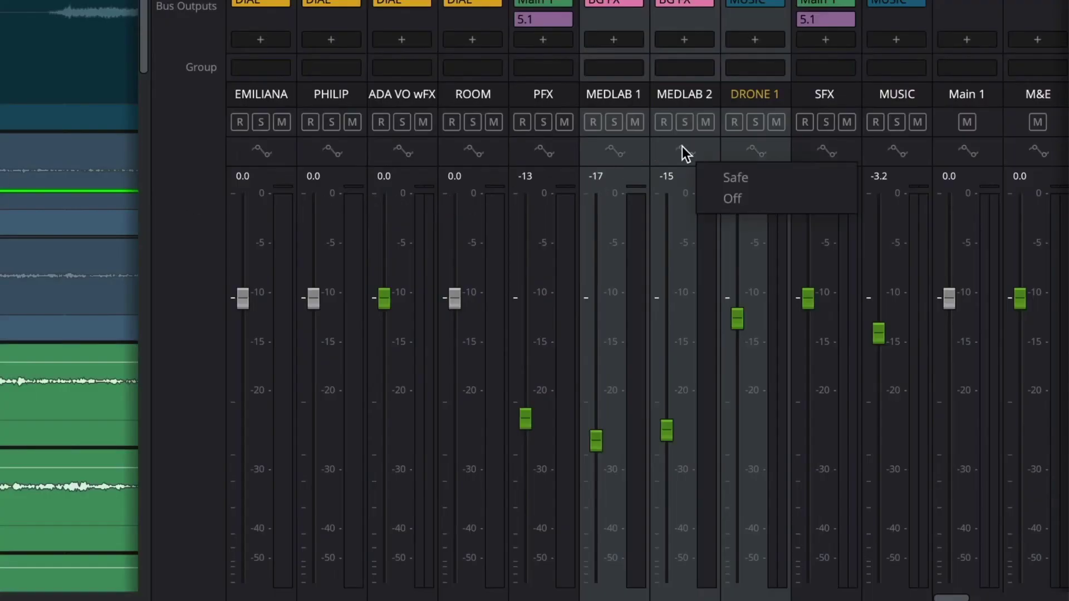
left_click(705, 177)
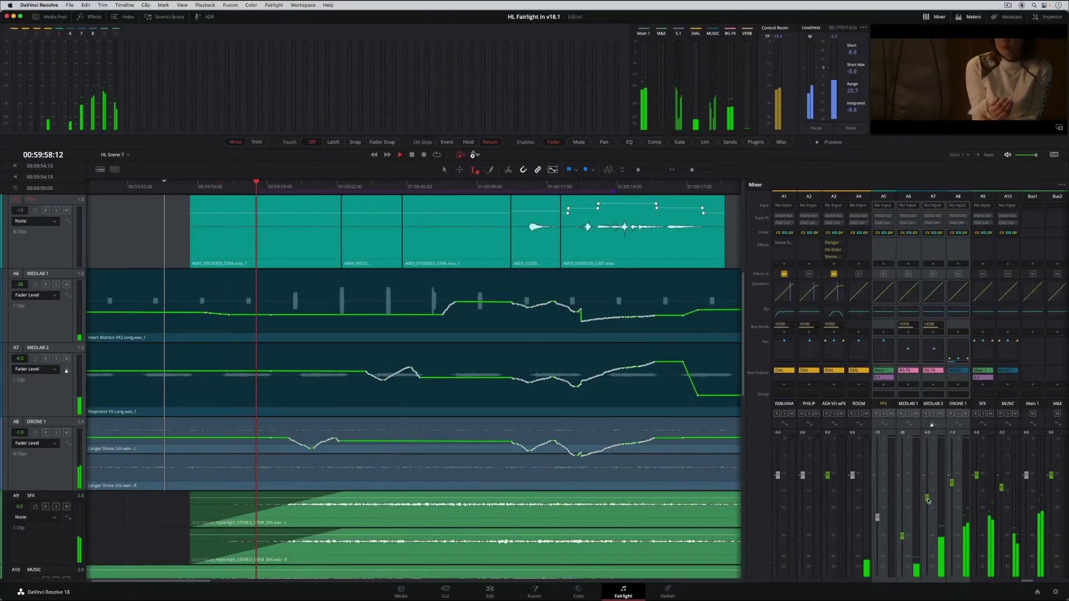
left_click(928, 499)
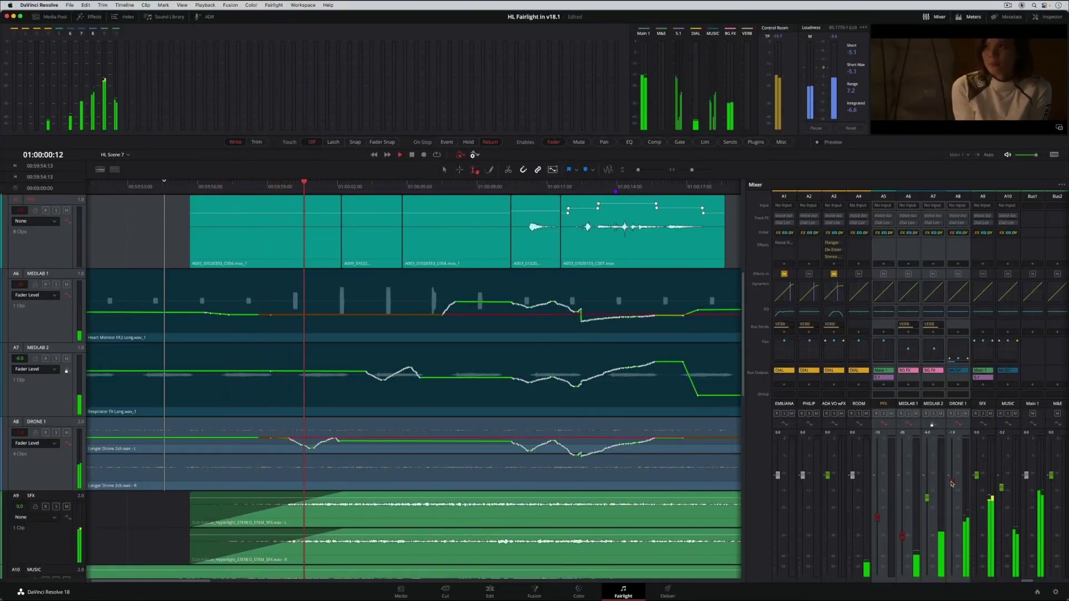
left_click_drag(952, 484, 957, 473)
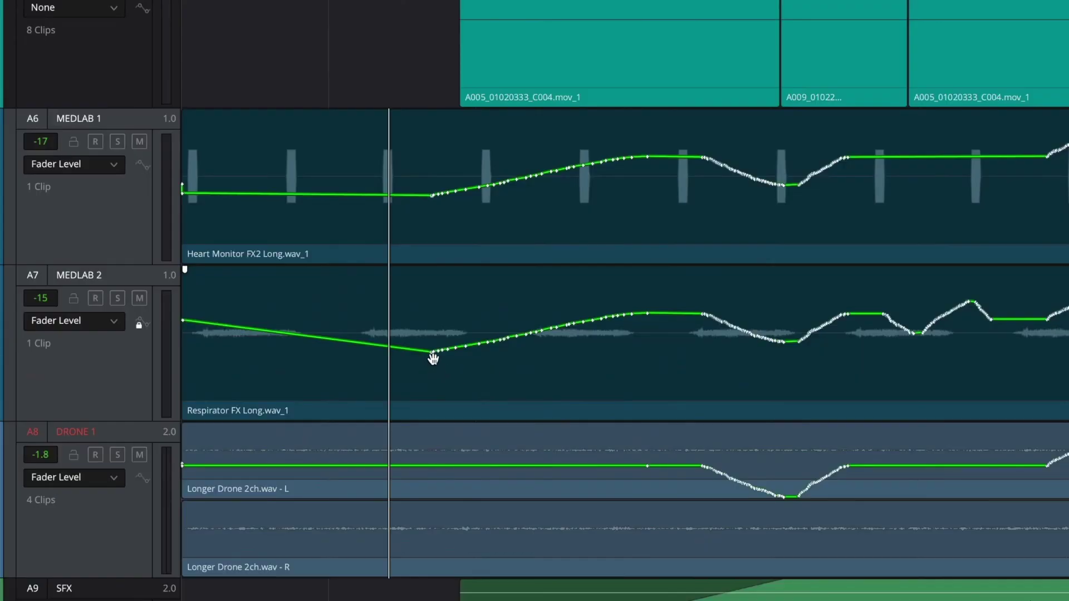
Reshape the fader automation curve on the MEDLAB 2 track by hand and switch its automation Safe mode off.
left_click_drag(432, 358, 410, 360)
left_click(396, 376)
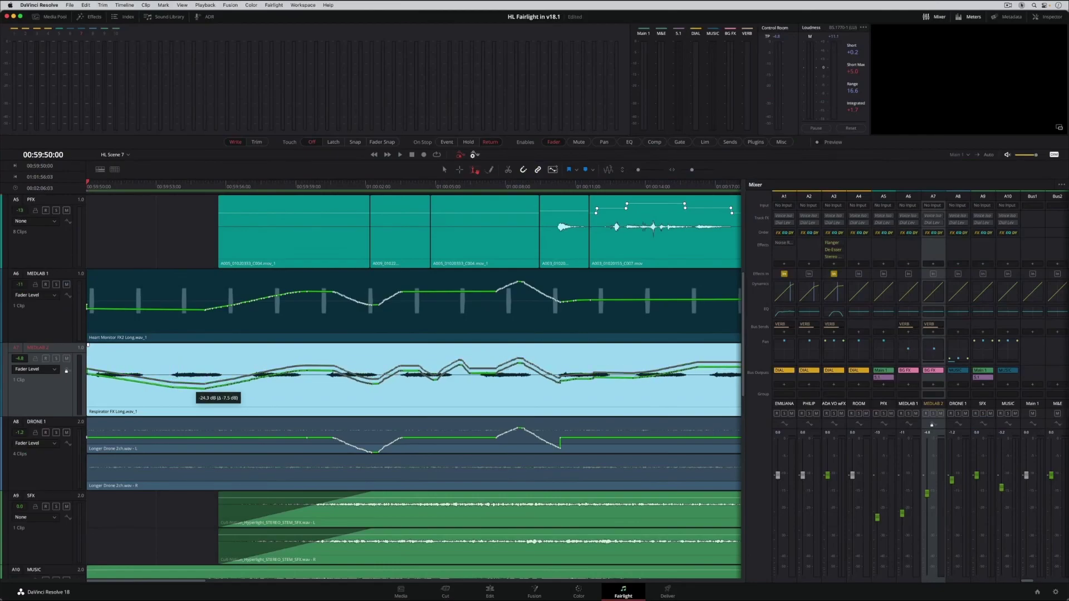
left_click_drag(201, 394, 201, 395)
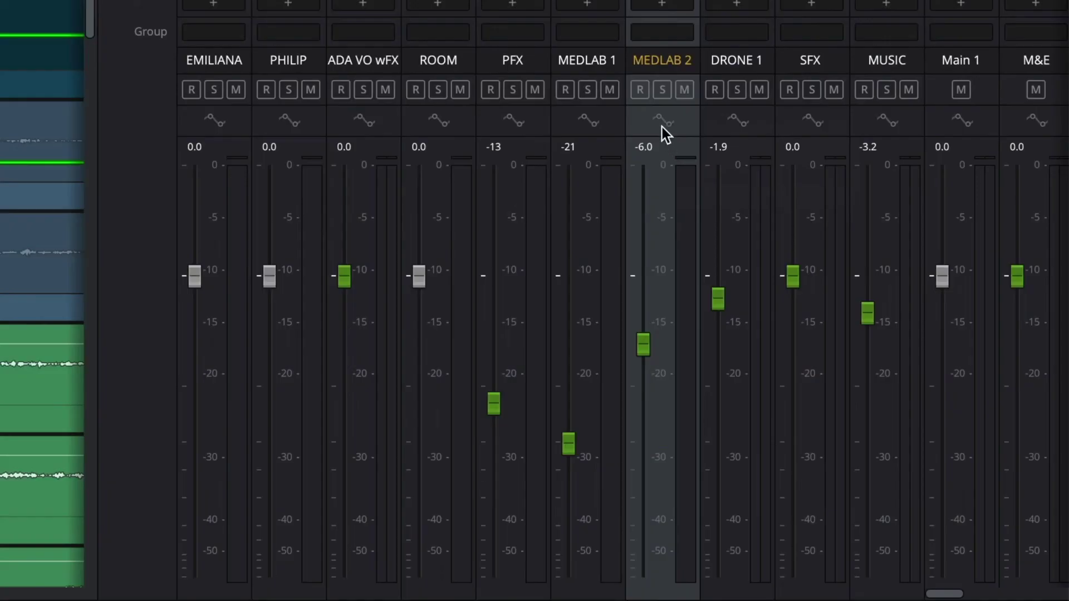
left_click(933, 426)
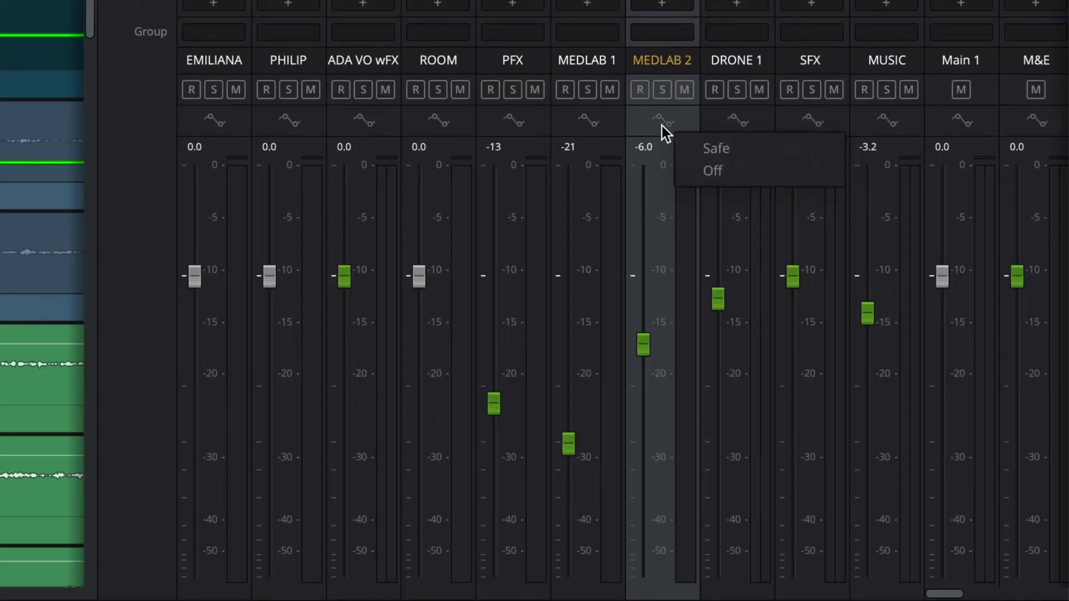
left_click(682, 169)
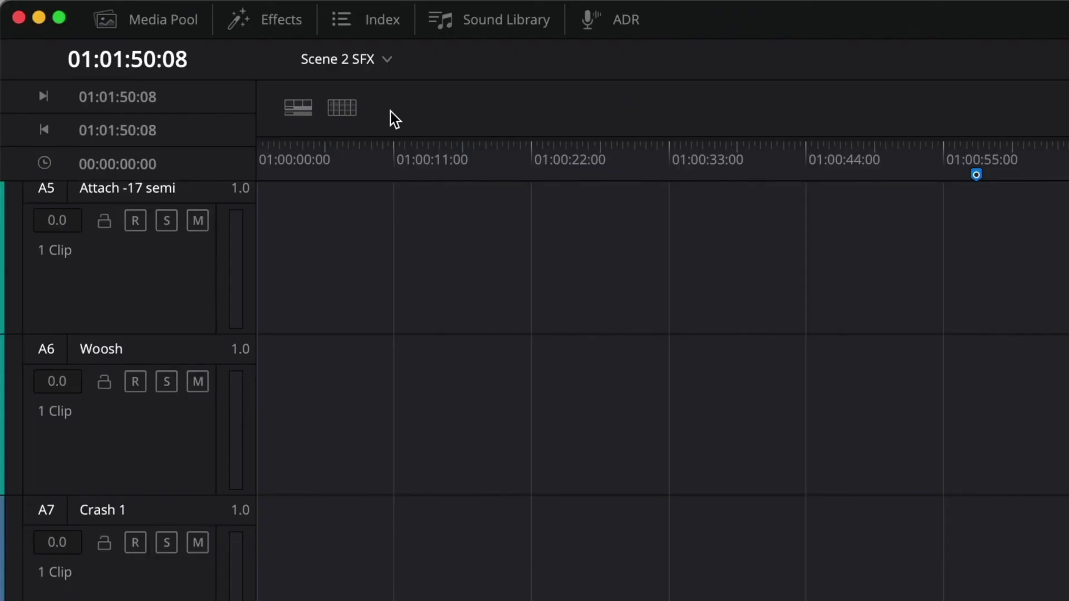
Show the edit grid on the Scene 2 SFX timeline.
left_click(348, 110)
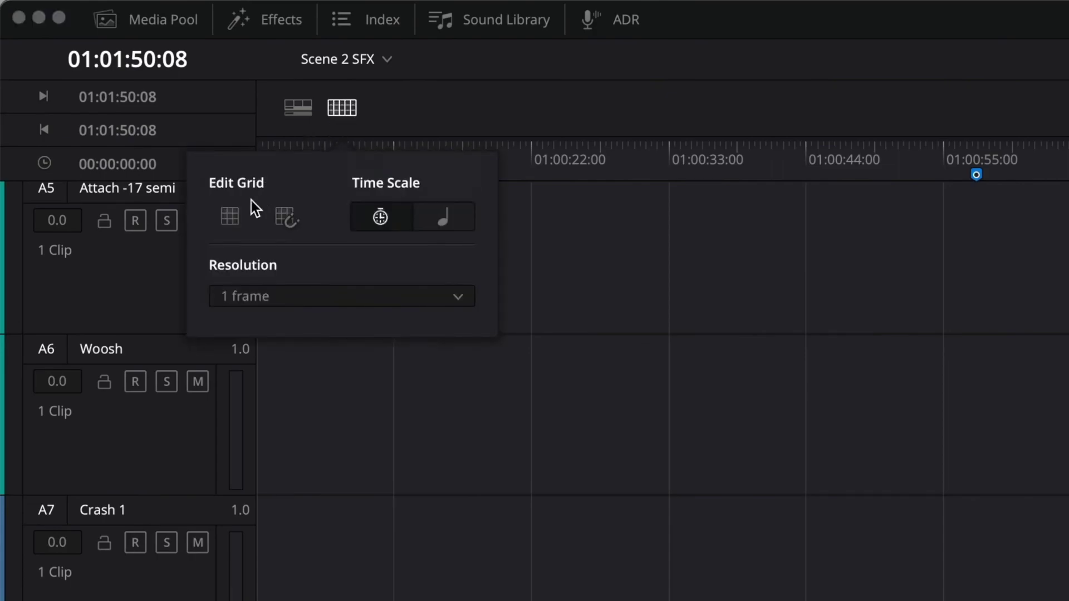
left_click(230, 216)
key("shift+z")
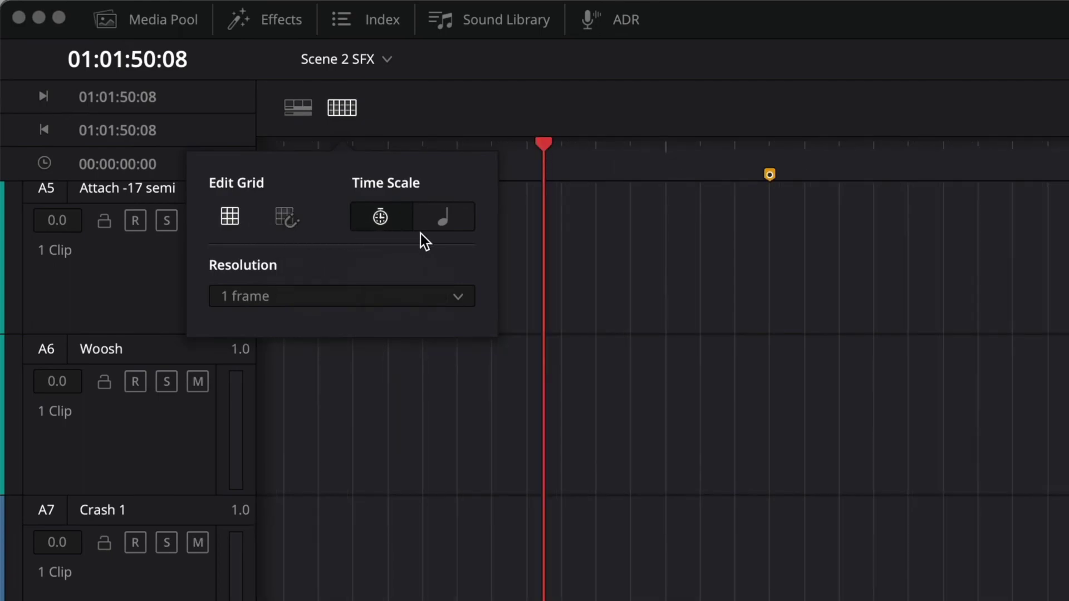
Try grid resolutions of 1 second and 1/4 frame, set the resolution to 1 frame, and enable Snap to grid.
left_click(394, 296)
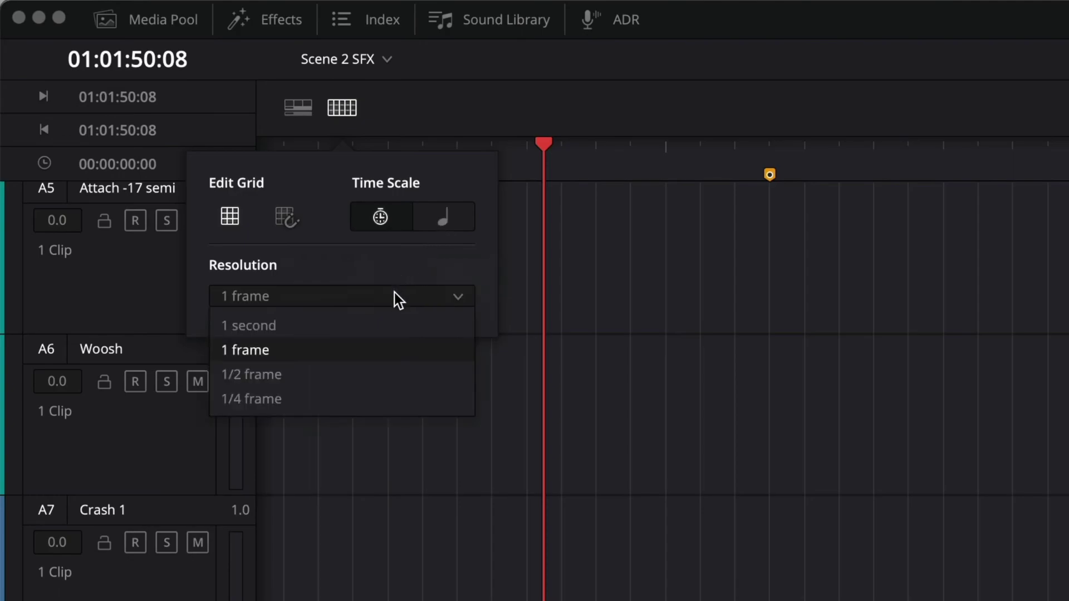
left_click(394, 322)
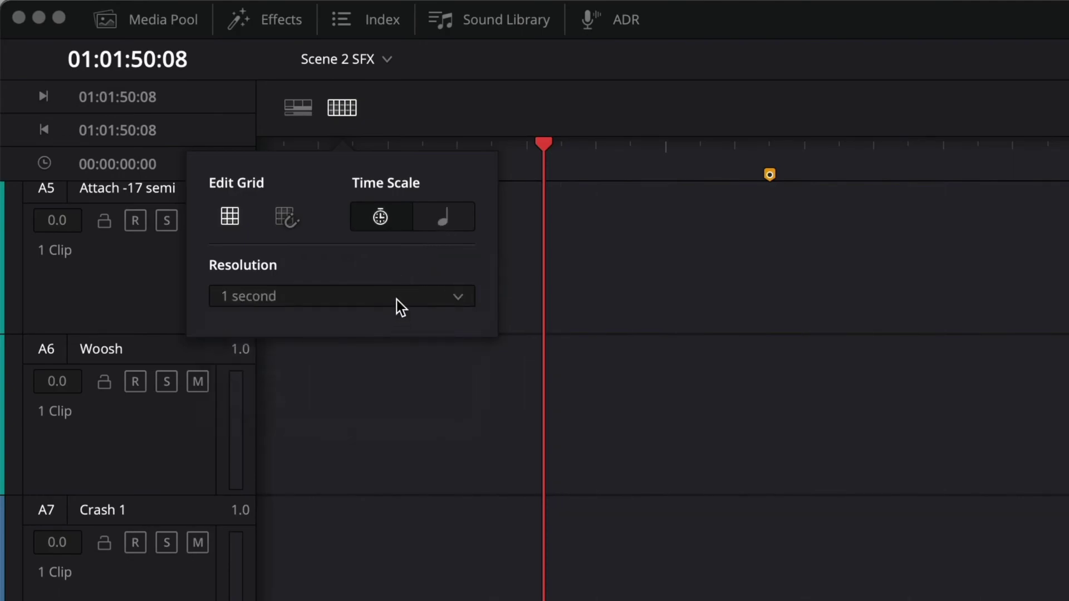
left_click(396, 299)
left_click(378, 397)
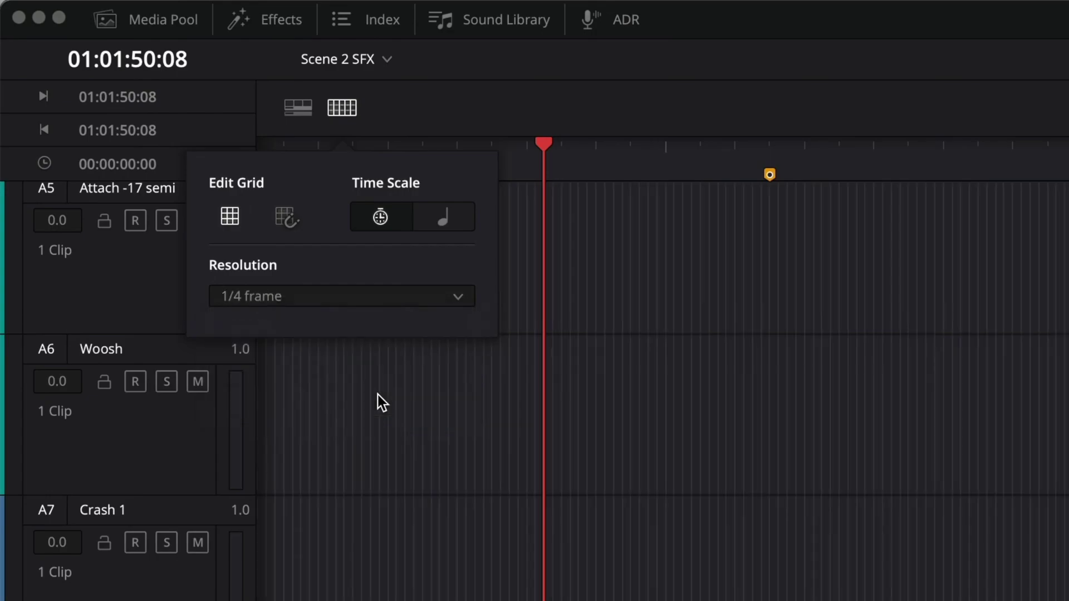
left_click(391, 298)
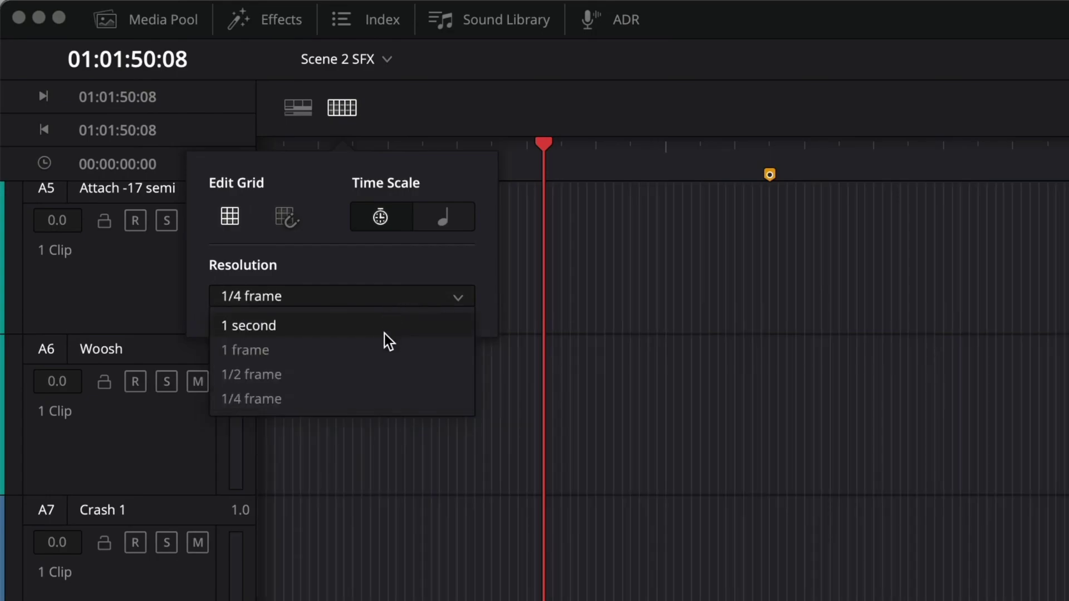
left_click(384, 350)
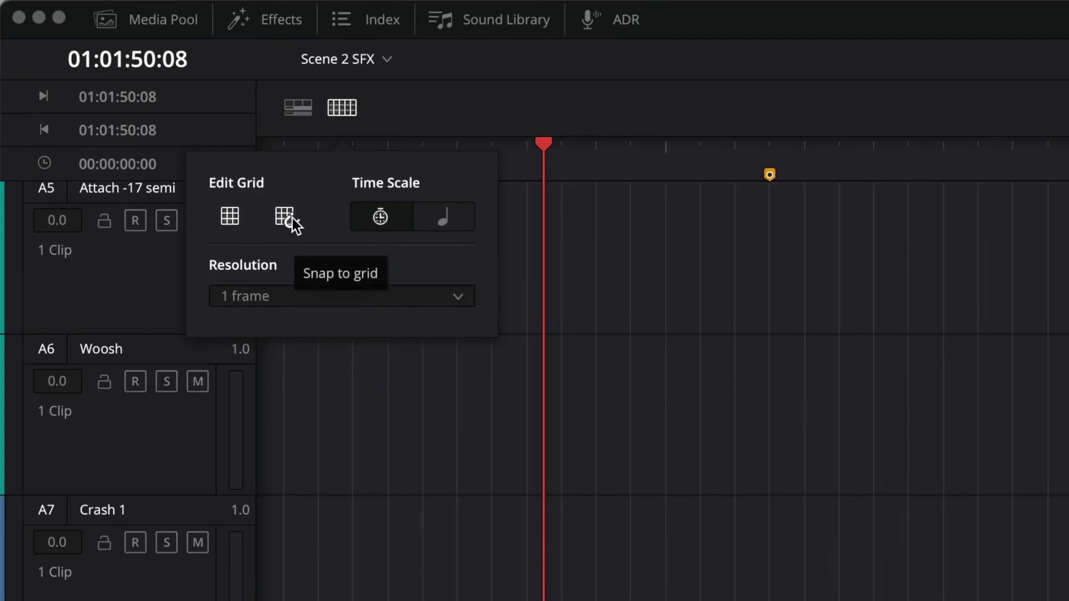
Move sound effect clips forward in time along the grid and nudge the SOFT-HIT.wav clip three increments earlier.
left_click_drag(380, 303, 427, 311)
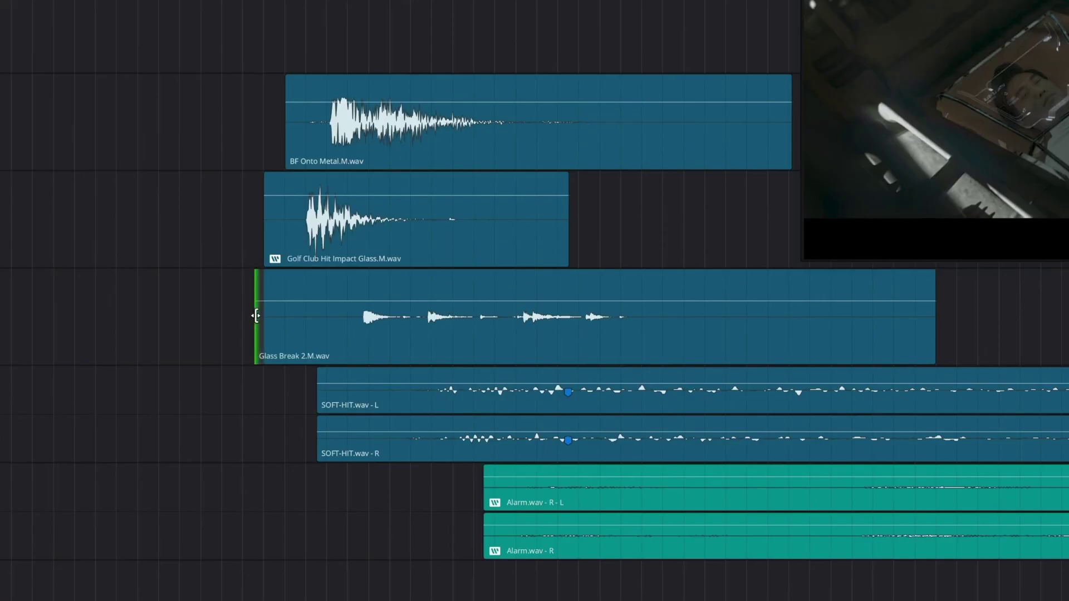
left_click_drag(320, 399, 370, 404)
left_click(387, 427)
key("comma")
key("comma")
key("comma")
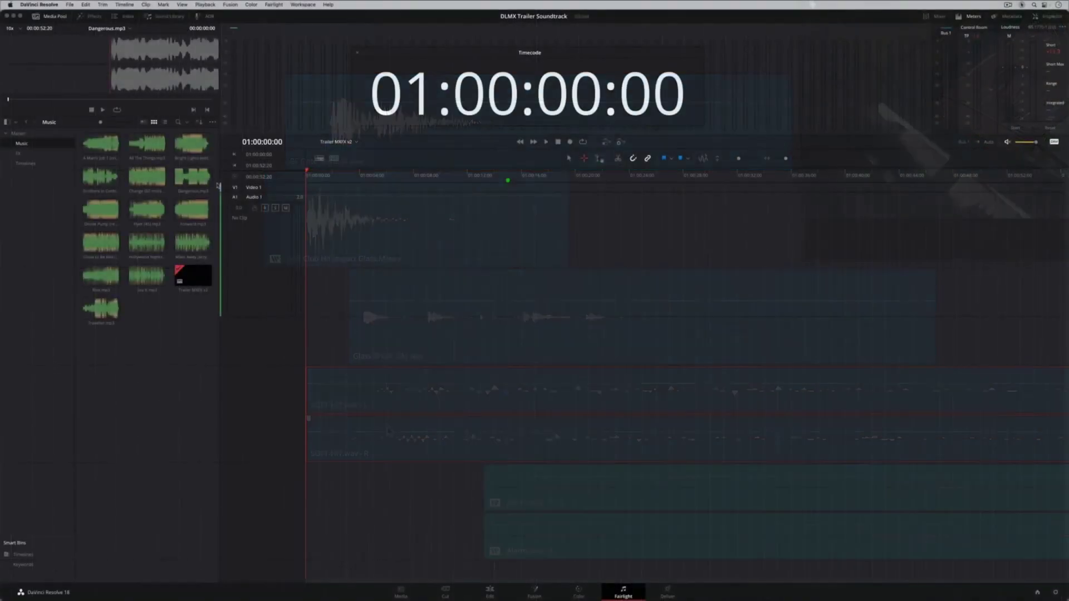
Place Dangerous.mp3 at the start of the Audio 1 track, play its opening, and return the playhead to 01:00:00:00.
left_click_drag(192, 178, 307, 277)
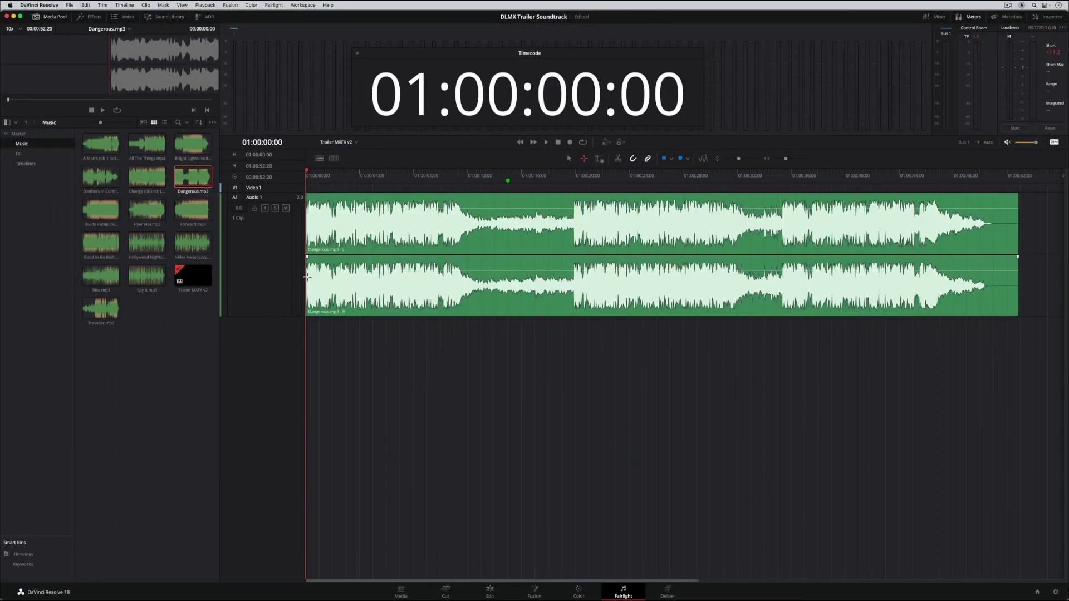
key("space")
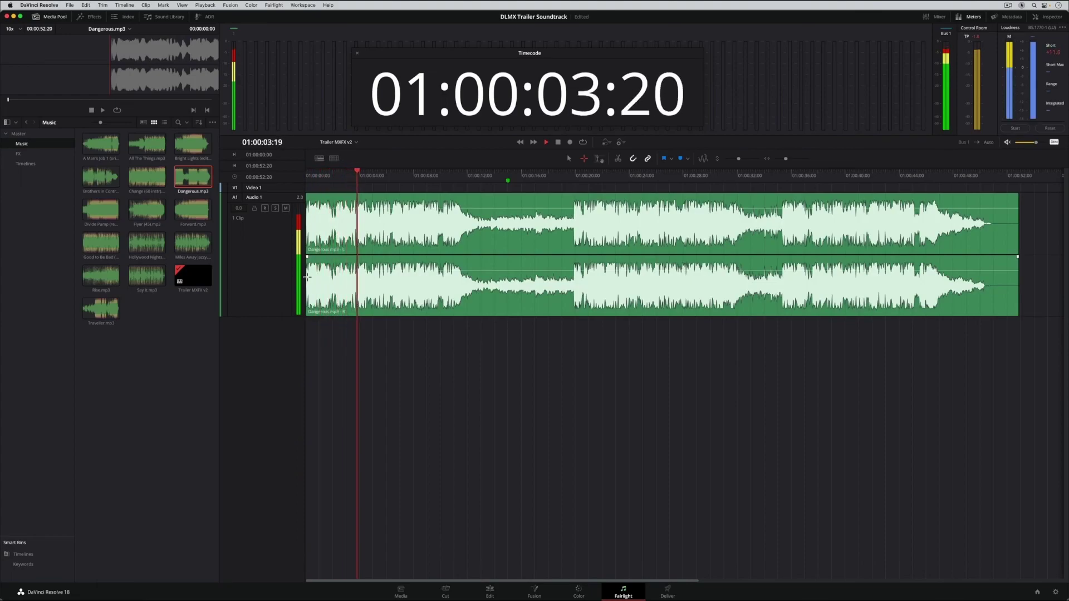
key("space")
key("Home")
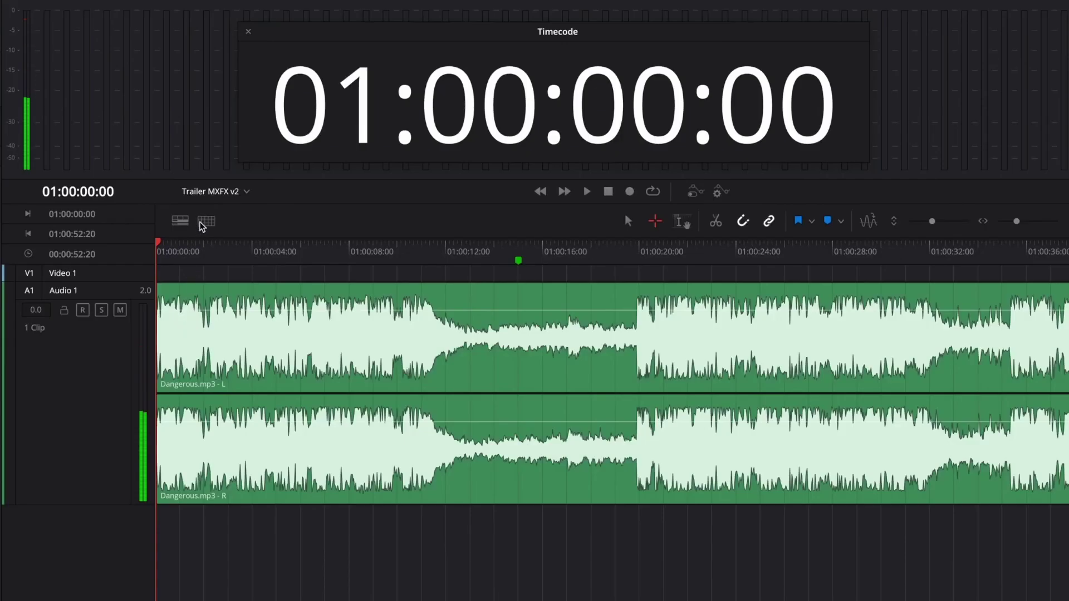
Switch the time scale to musical bars and beats, and review the note resolution choices, keeping 1/4 Note.
left_click(203, 223)
left_click(254, 292)
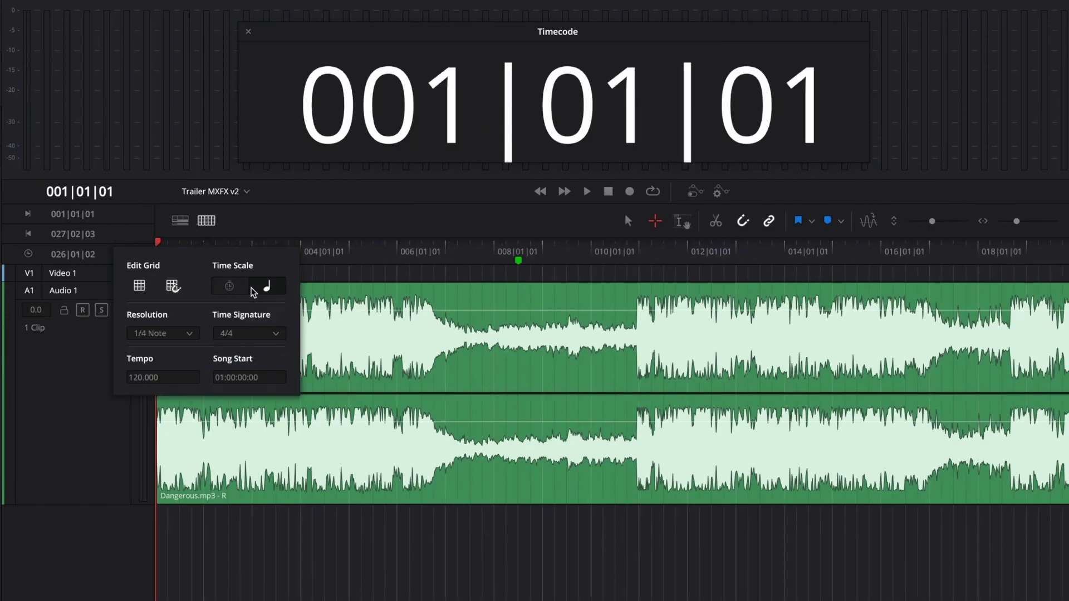
left_click(190, 334)
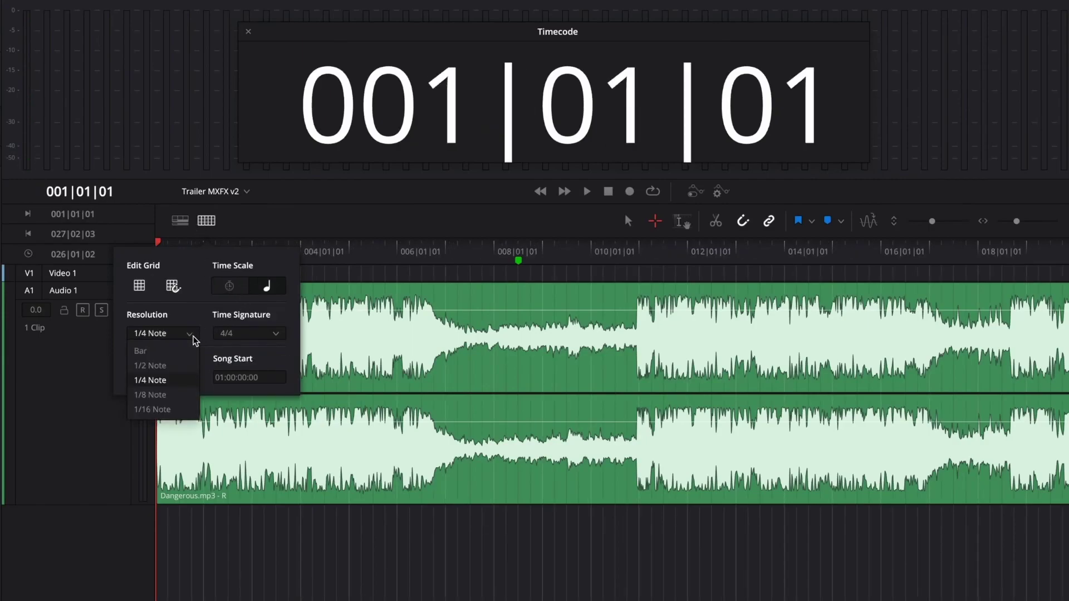
left_click(193, 338)
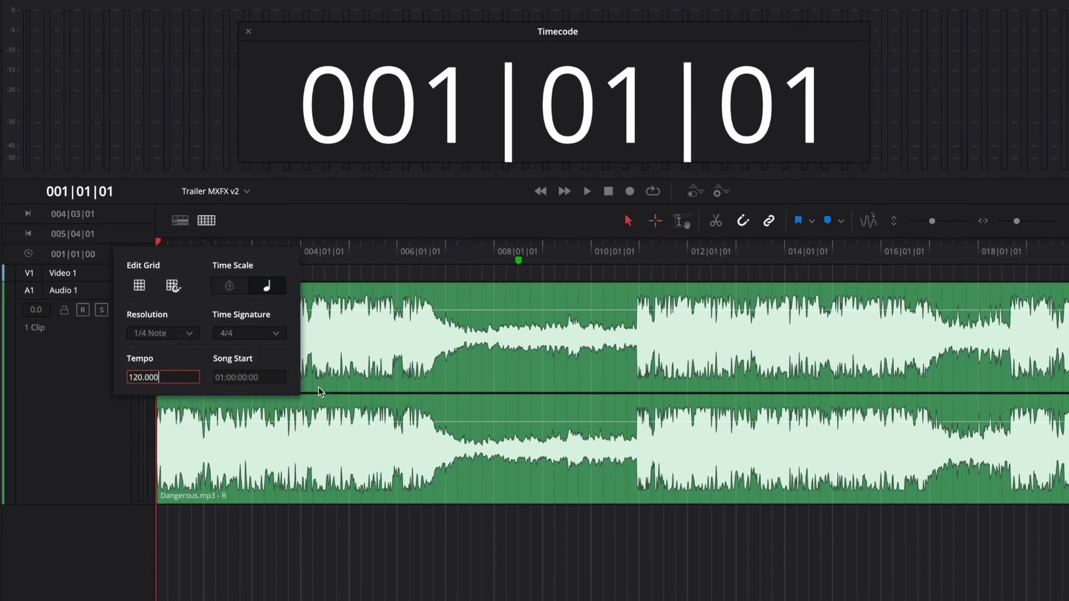
Move the Dangerous.mp3 clip to start at the green marker and set the tempo grid start there.
left_click_drag(320, 392, 680, 372)
left_click(512, 246)
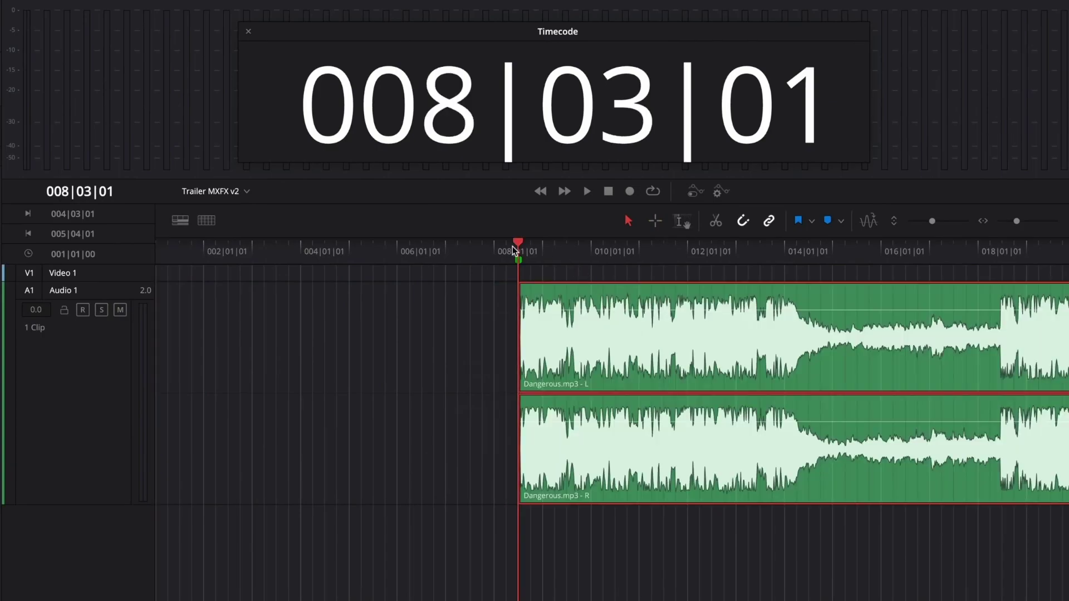
right_click(513, 246)
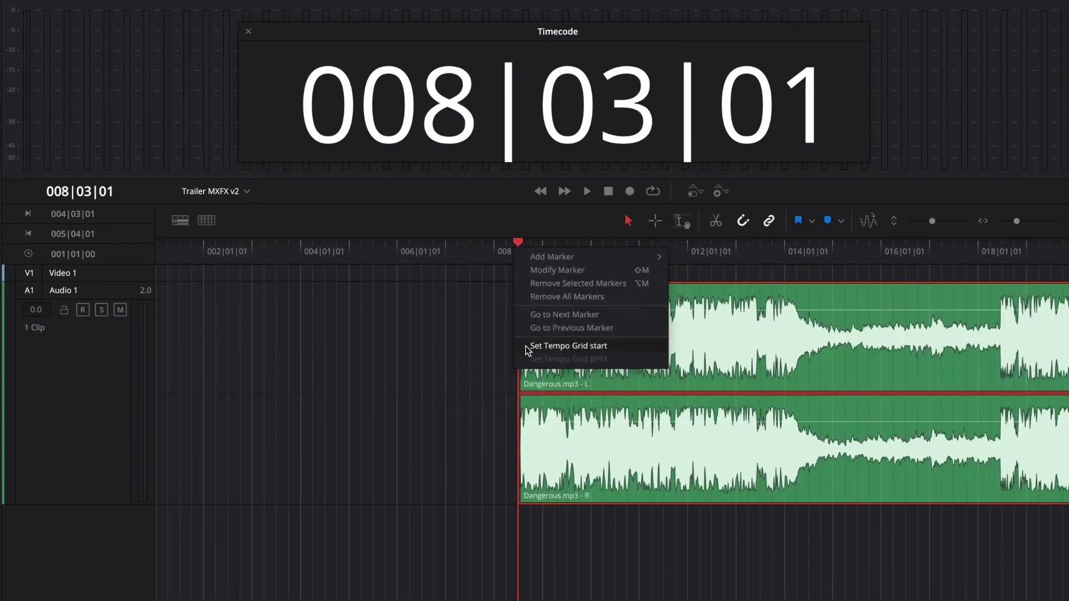
left_click(568, 346)
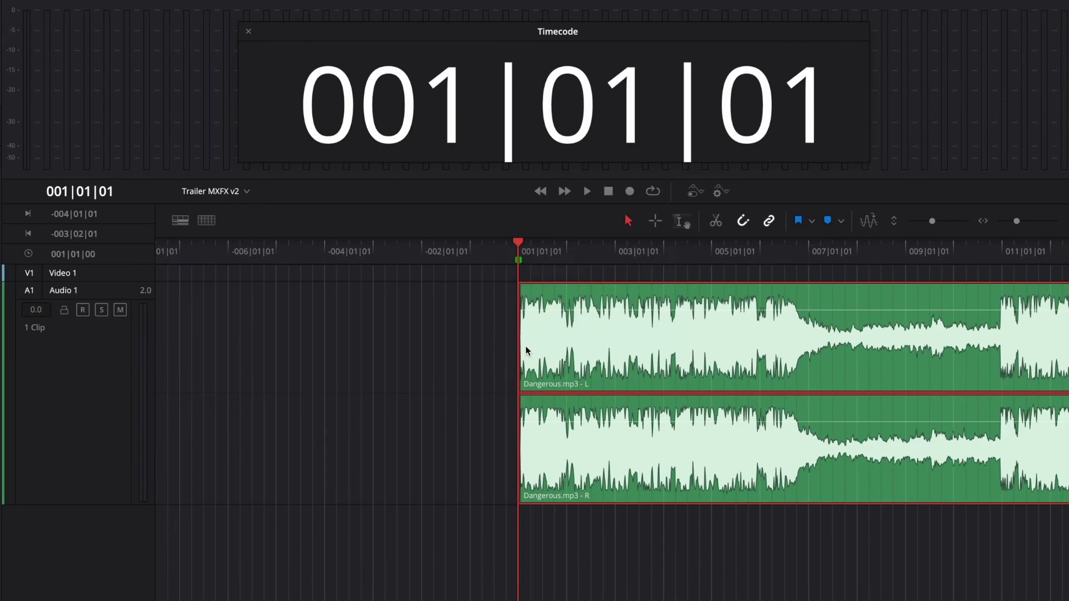
Trim the start of Dangerous.mp3 to its second quiet passage and move the clip to begin slightly before the tempo grid start.
left_click_drag(523, 347, 940, 240)
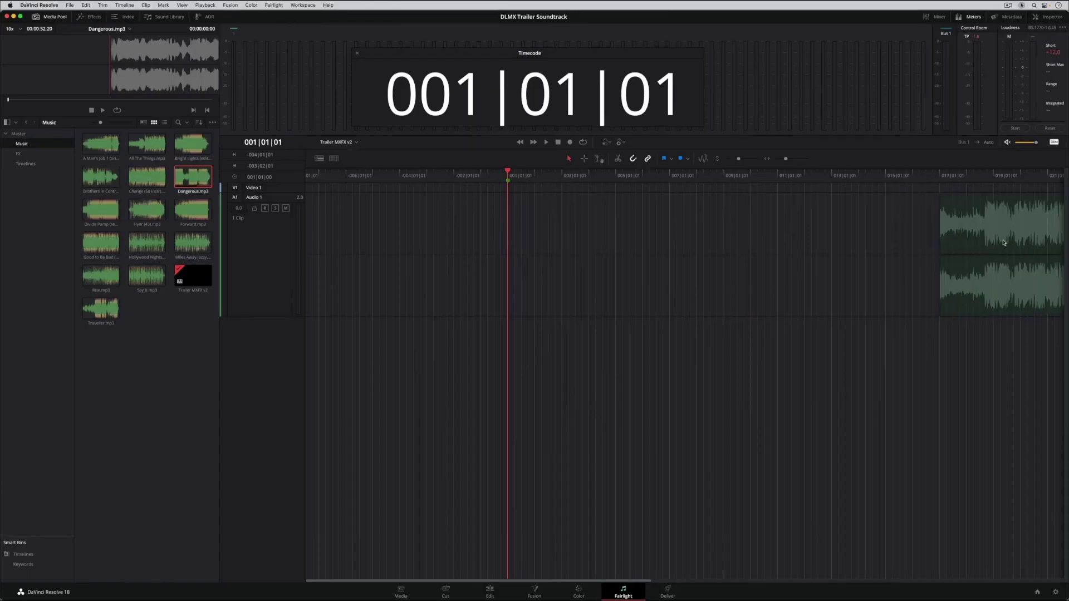
left_click_drag(1004, 243, 556, 255)
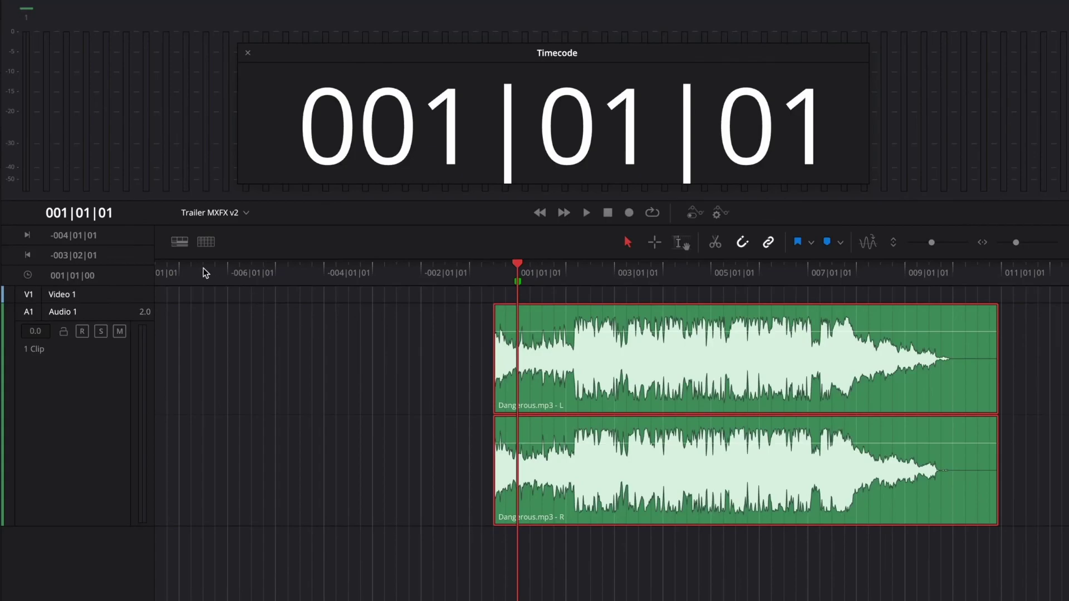
Open the timeline view options and apply zoom preset 3 around the tempo grid start.
left_click(319, 158)
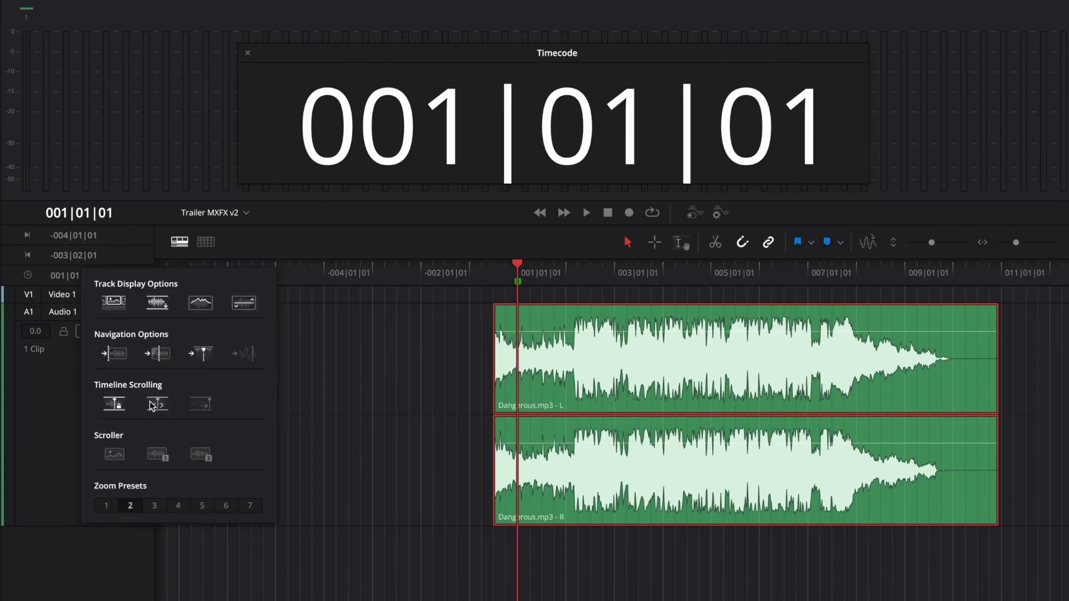
key("3")
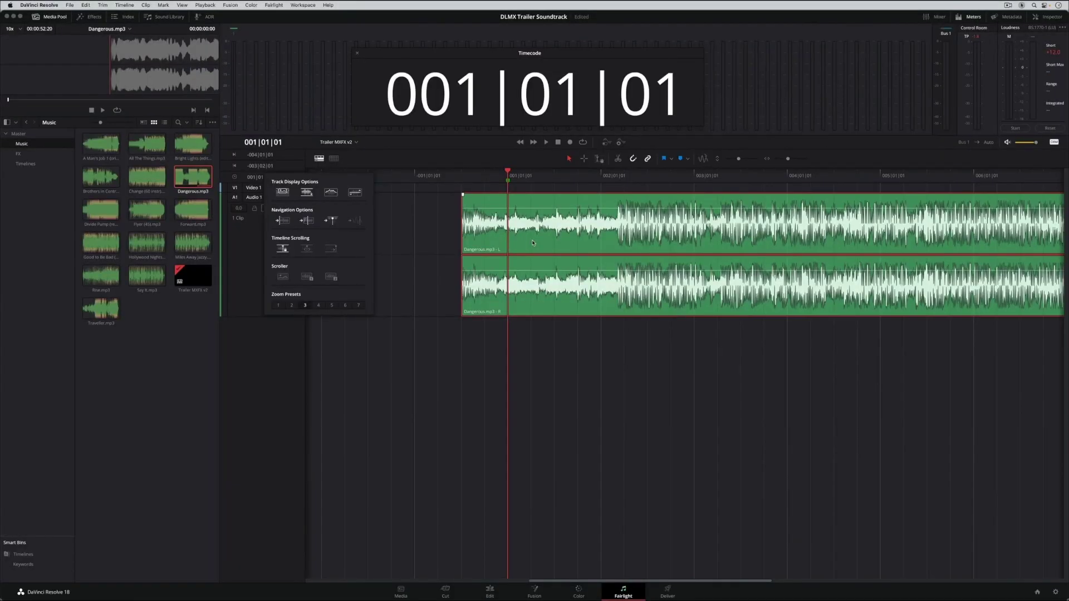
Play Dangerous.mp3, select the loud section from 002|01|04 to 005|04|01 as a range, and go to its start.
key("space")
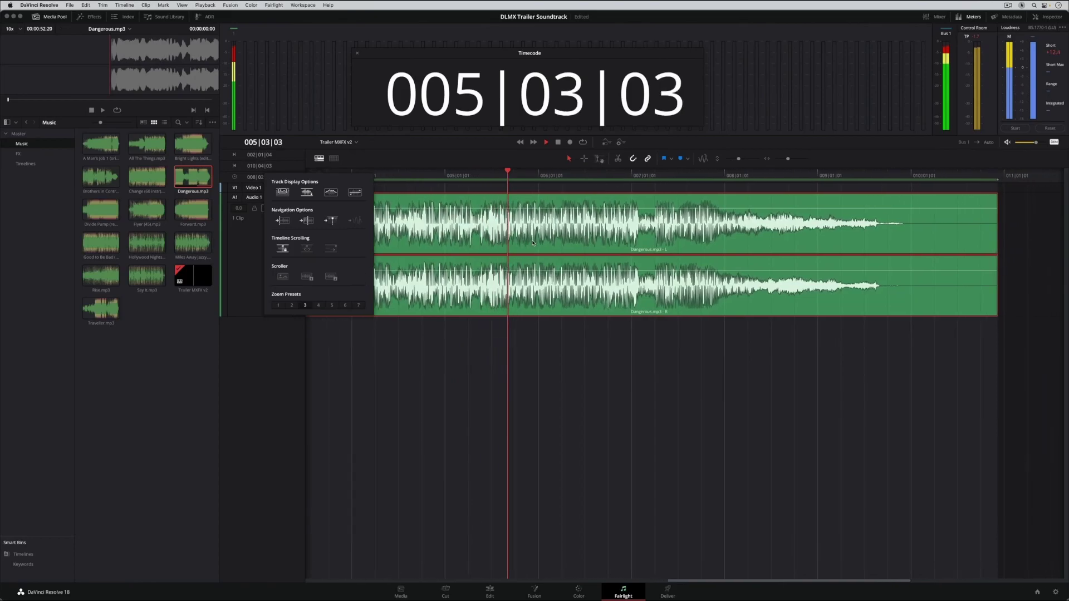
key("space")
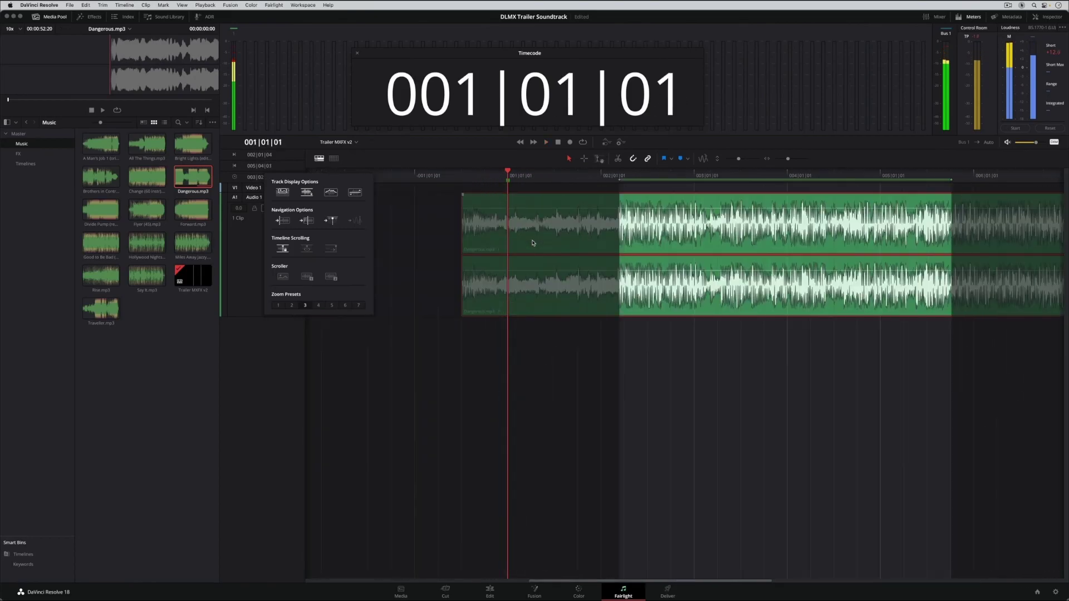
key("shift+i")
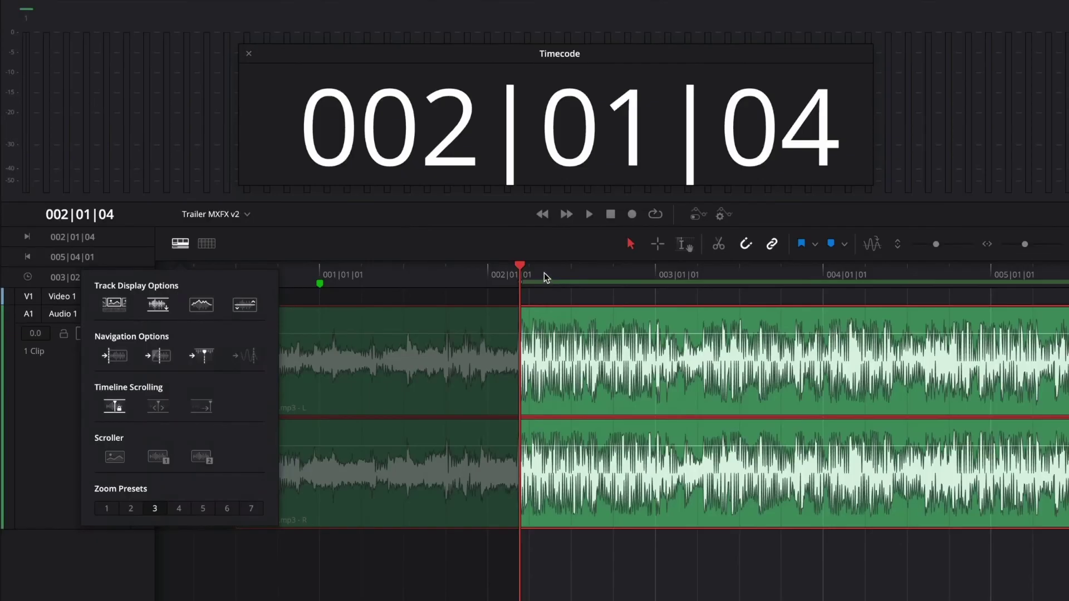
Set the tempo from the selected range as 2 bars, with the tempo grid starting from the playhead.
right_click(522, 175)
left_click(557, 386)
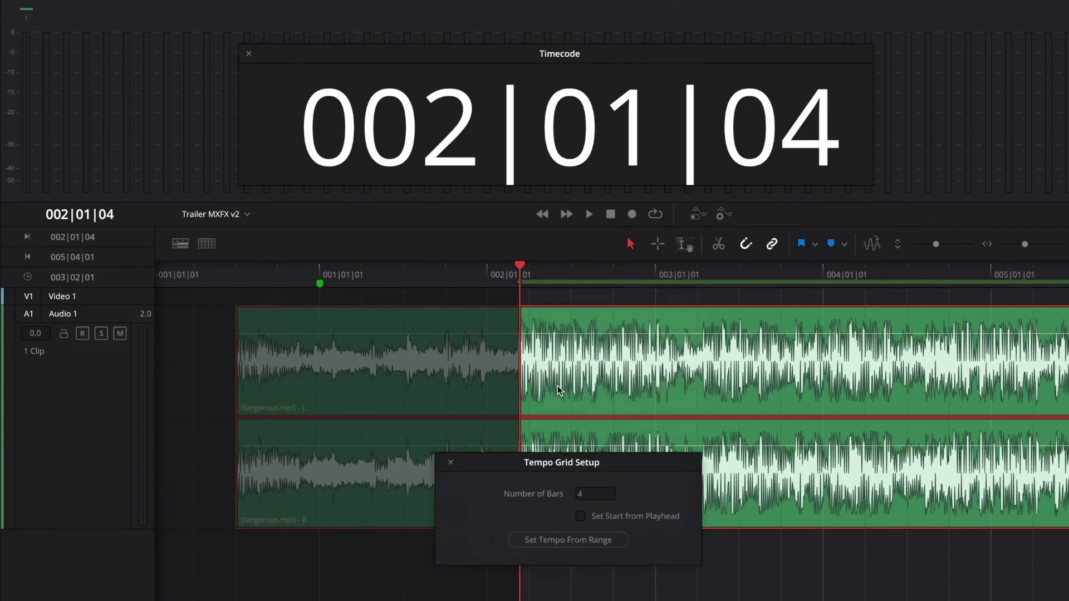
left_click(575, 494)
type("2")
left_click(581, 516)
left_click(614, 541)
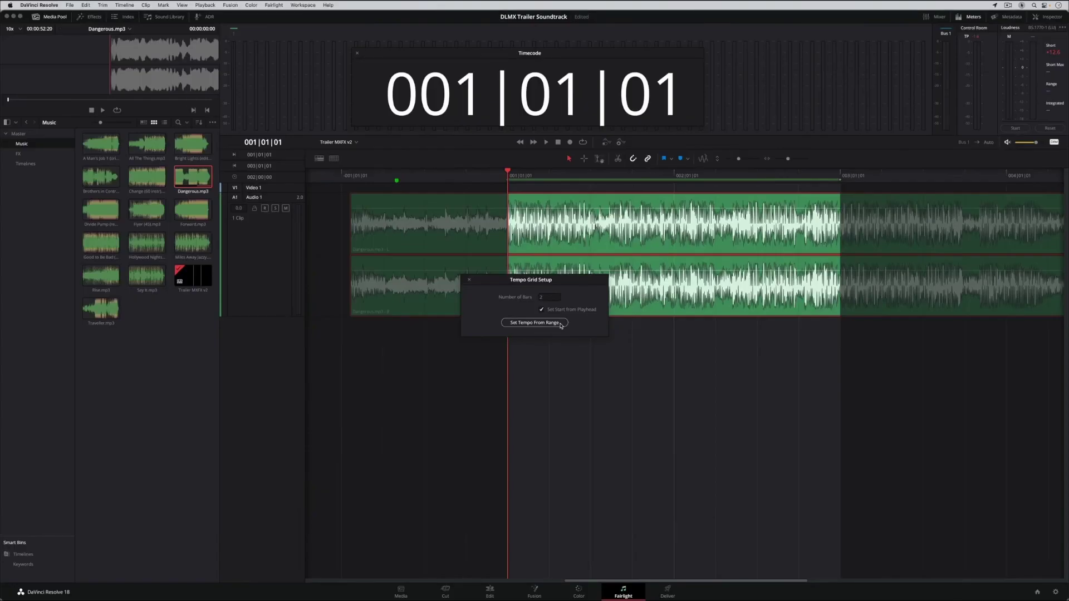
key("Escape")
left_click(561, 326)
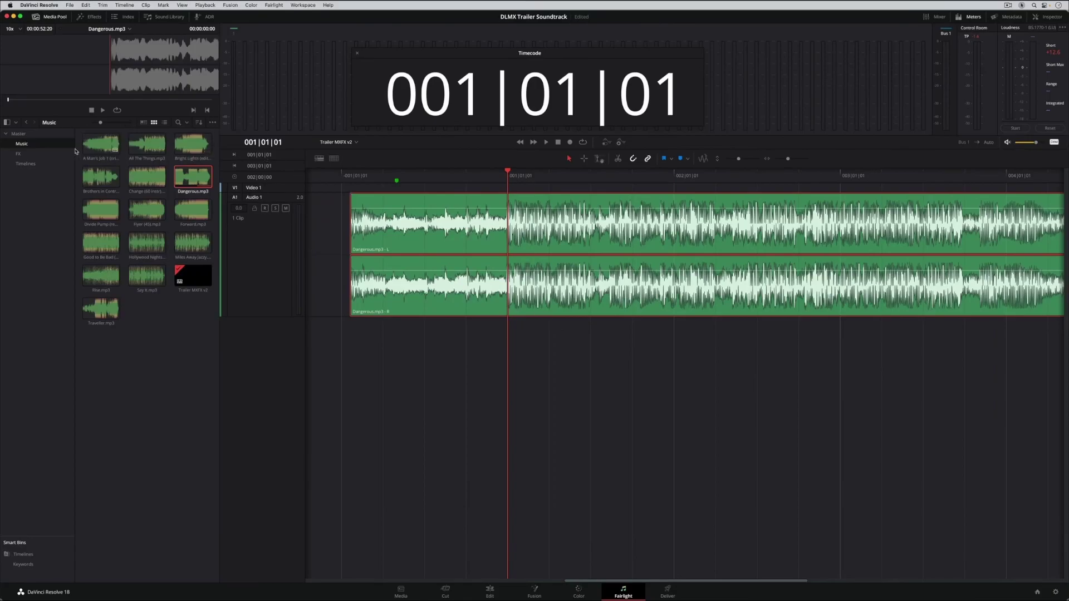
Place the ExplosionMedium effect on a new track at 001|01|01, and fade in and slightly extend the start of Dangerous.mp3.
left_click(53, 155)
left_click_drag(193, 382, 510, 367)
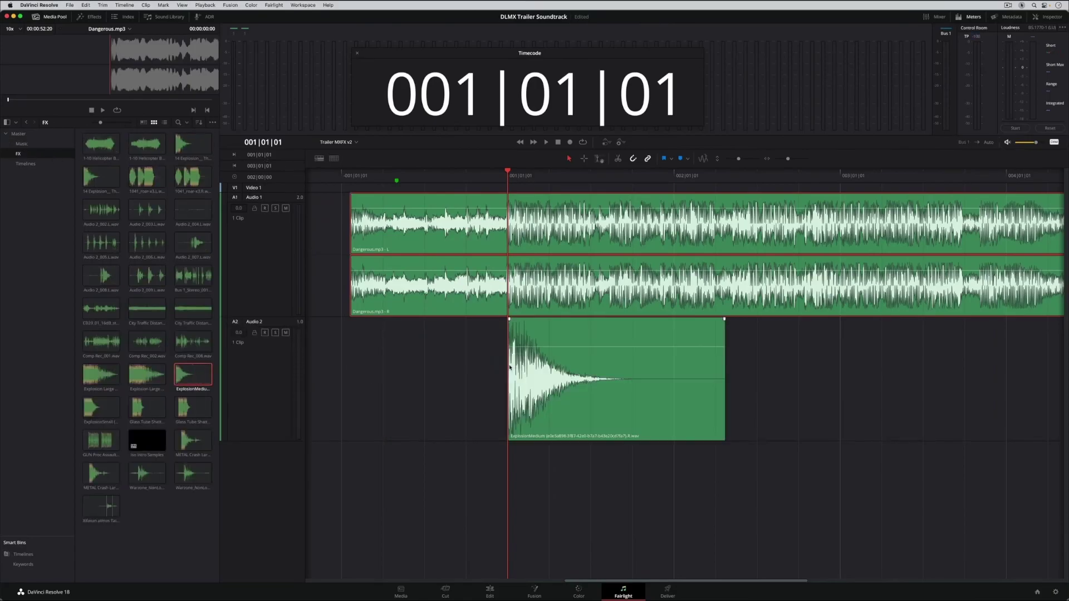
left_click_drag(352, 196, 432, 196)
left_click_drag(350, 222, 344, 222)
key("Up")
key("space")
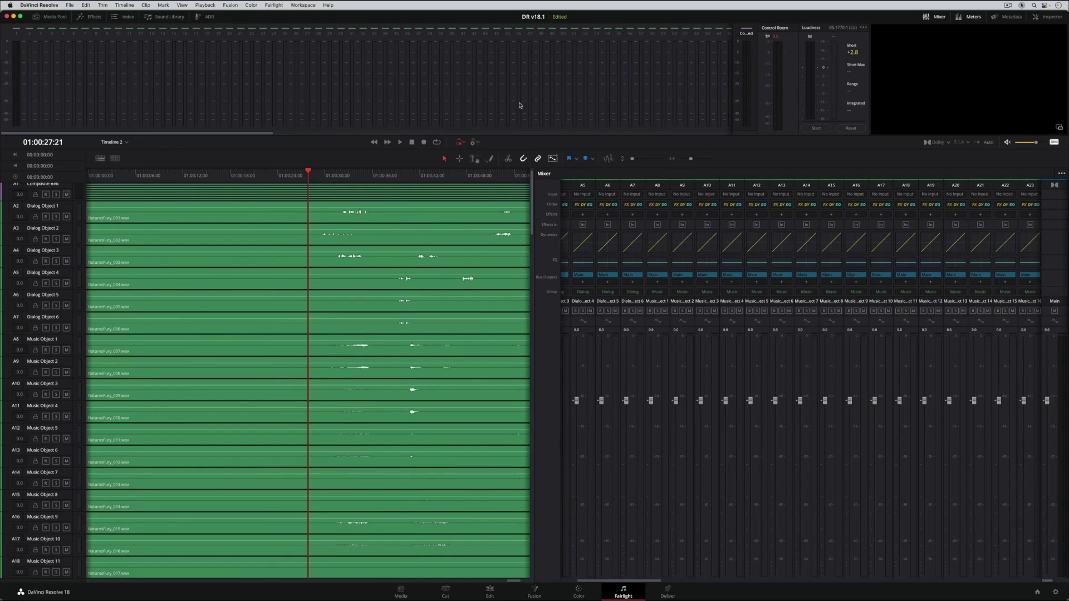
Play Timeline 2 and set the track meters to Dual Row with Wide Tracks.
key("space")
right_click(606, 82)
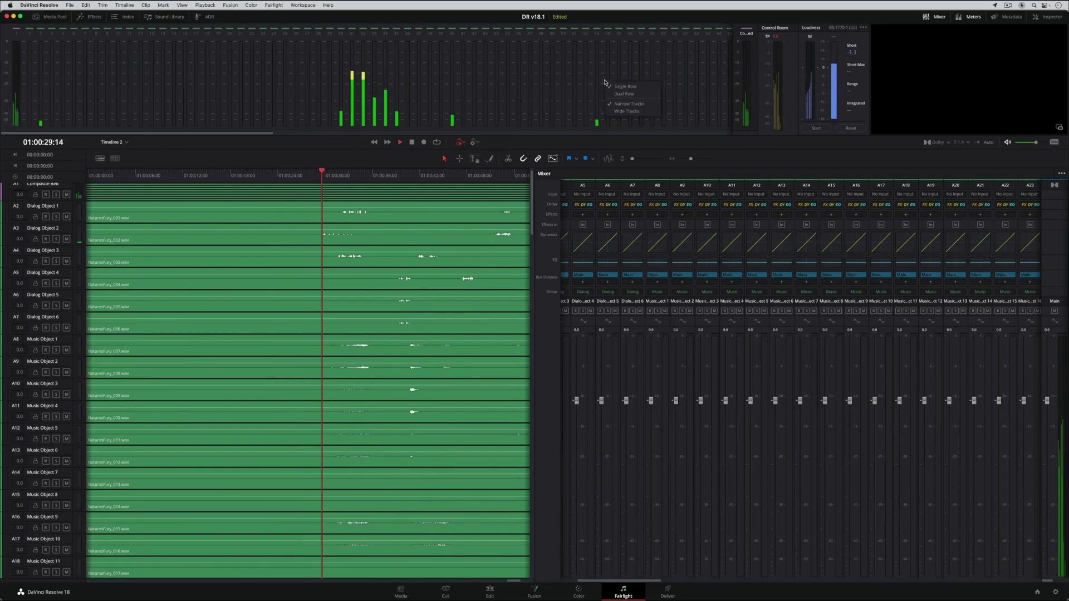
left_click(624, 93)
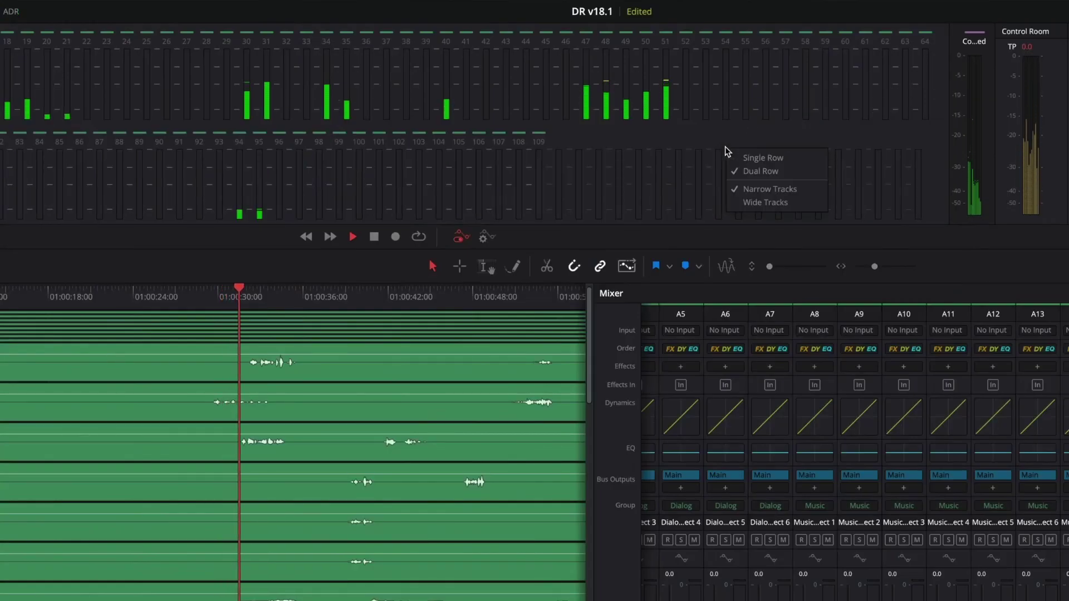
left_click(729, 202)
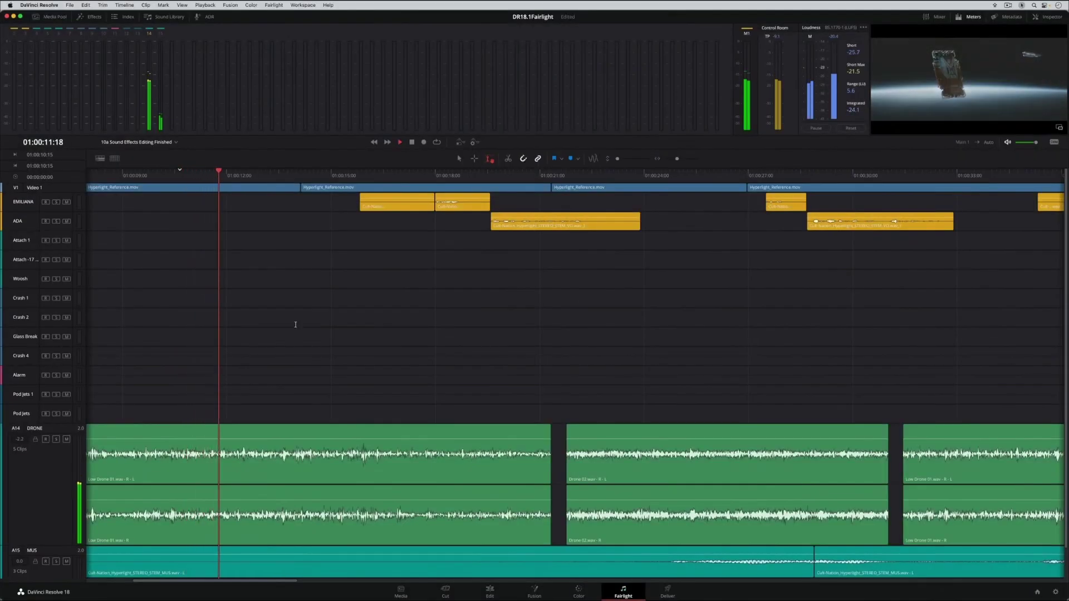
Select a range across the first gap between the DRONE track's clips and crossfade the selection.
left_click_drag(536, 431, 581, 430)
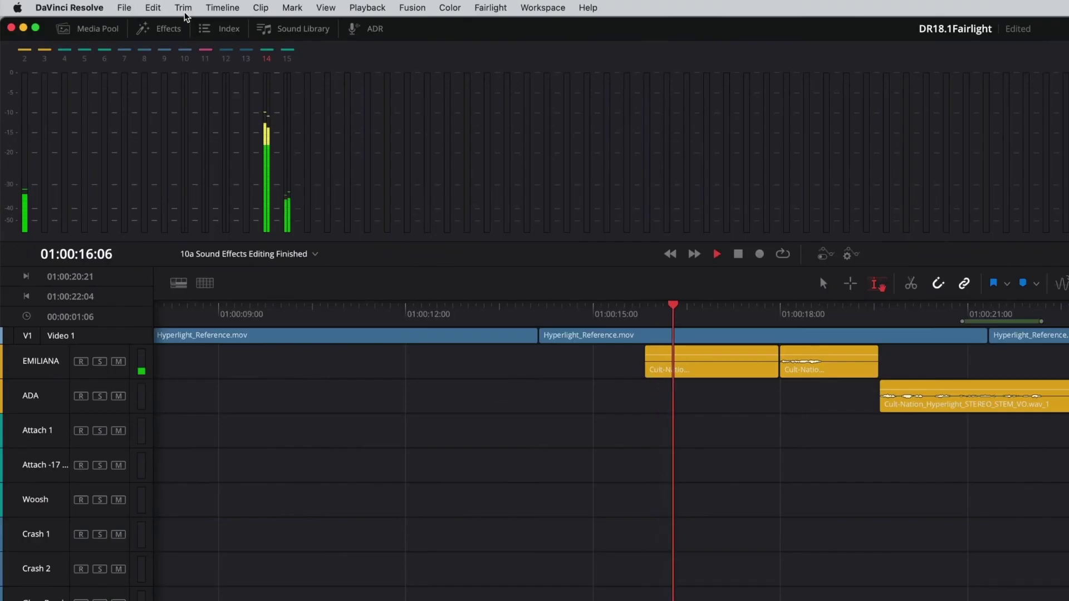
left_click(103, 5)
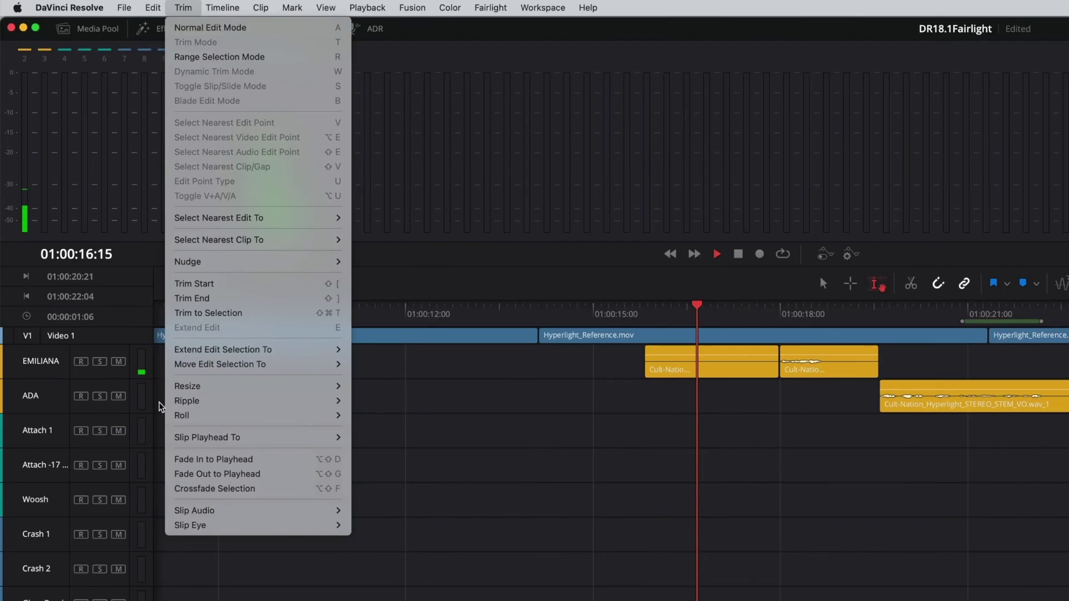
left_click(174, 488)
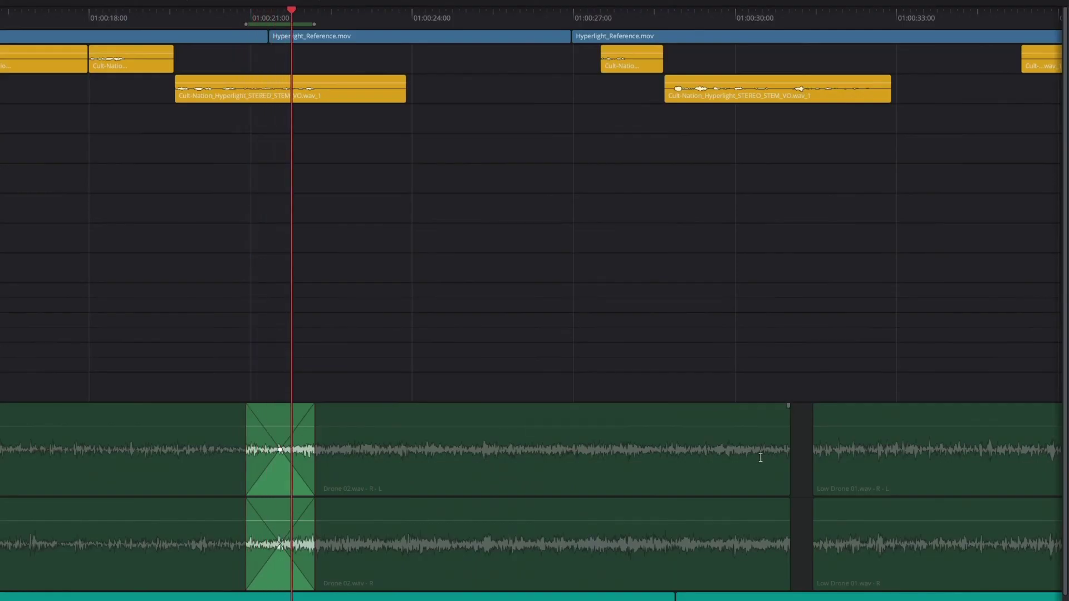
Crossfade the DRONE clips across the second gap, from Drone 02 into the following Low Drone 01, and adjust the crossfade's midpoint.
left_click_drag(762, 455, 841, 442)
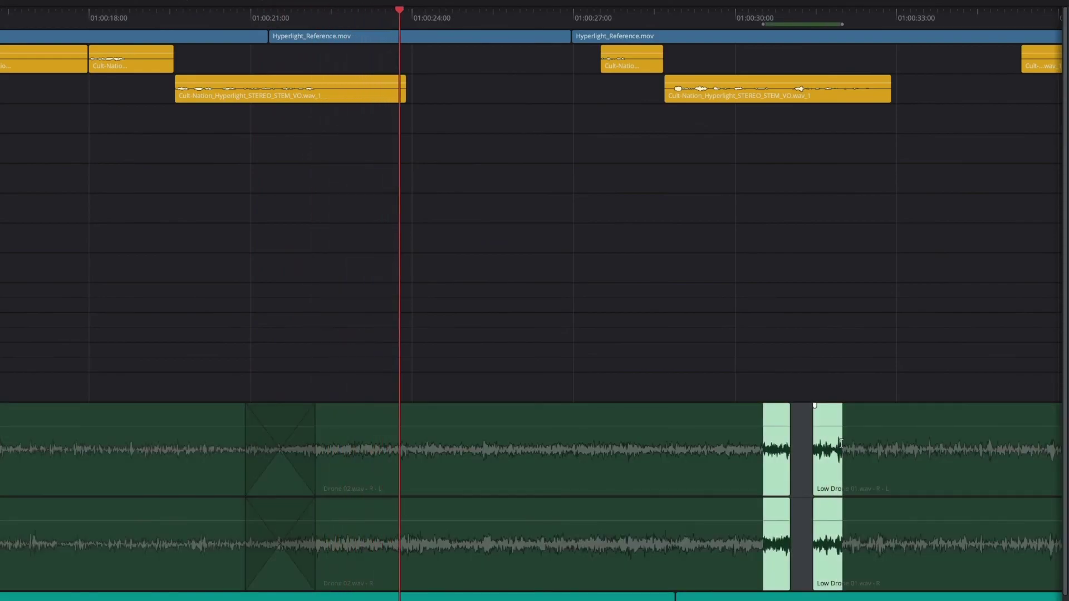
key("ctrl+t")
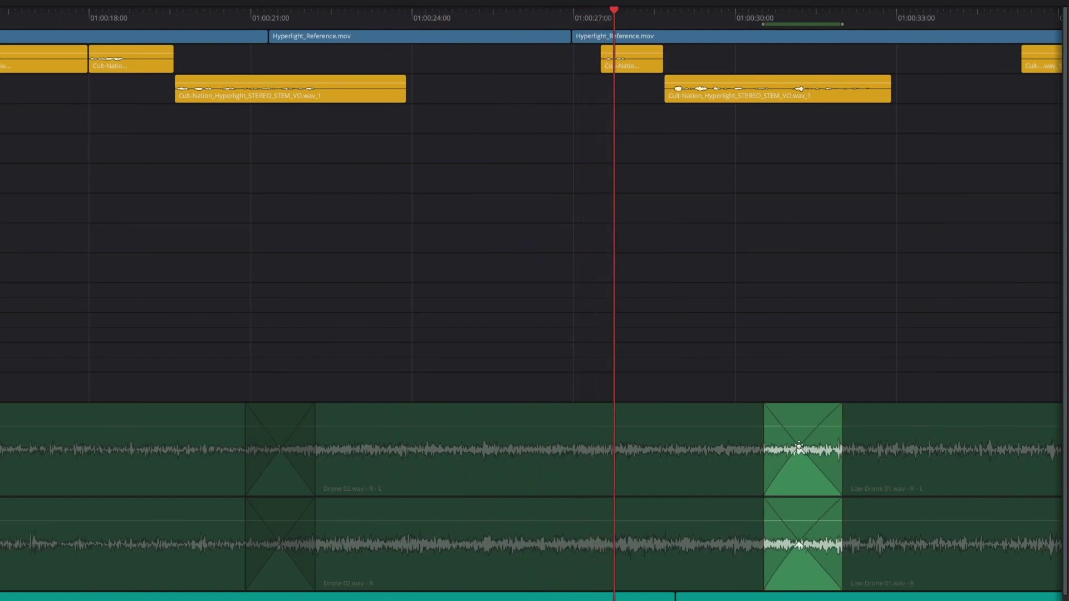
left_click_drag(799, 446, 804, 439)
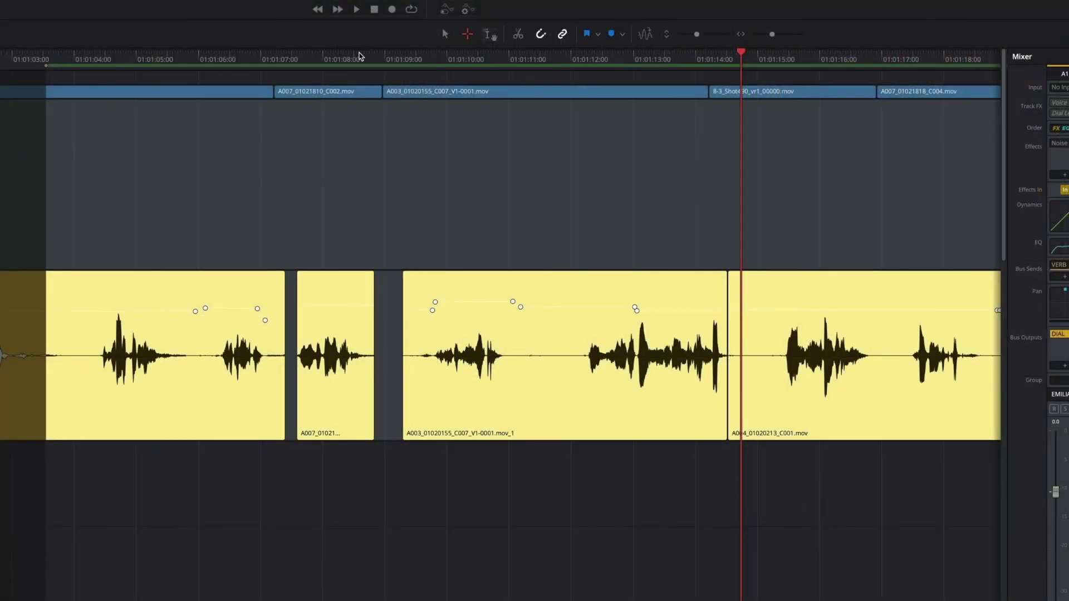
Focus the timeline view on the range start, followed by the range end.
right_click(359, 56)
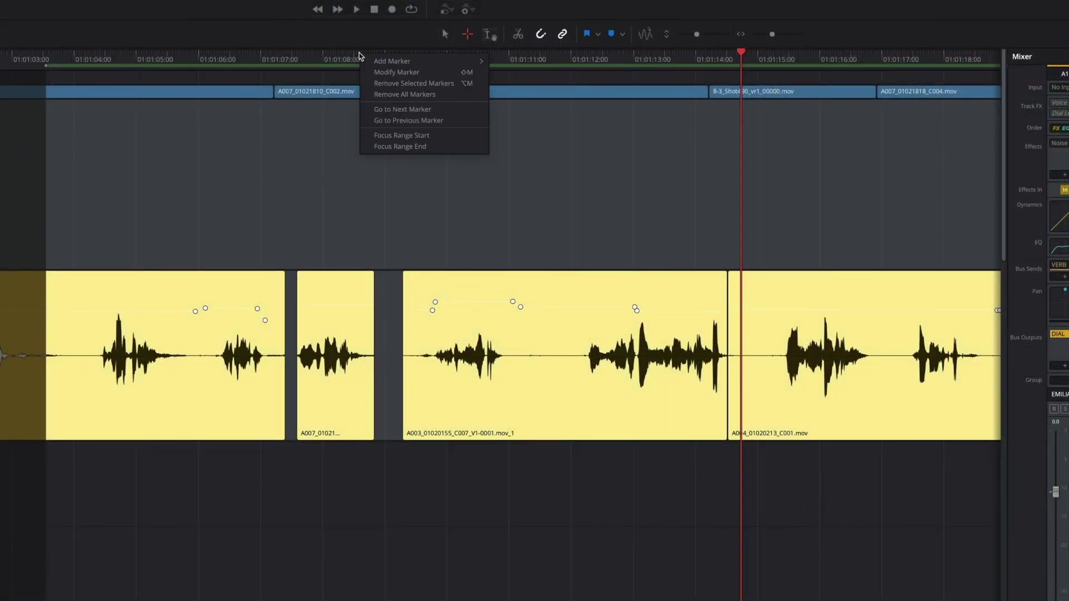
left_click(365, 137)
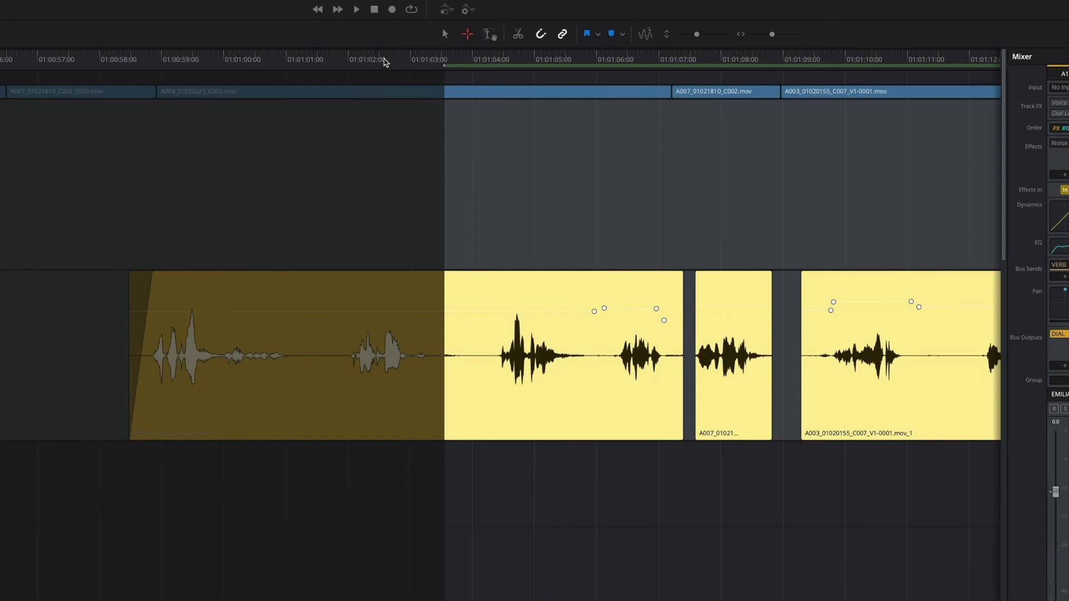
right_click(383, 60)
left_click(391, 153)
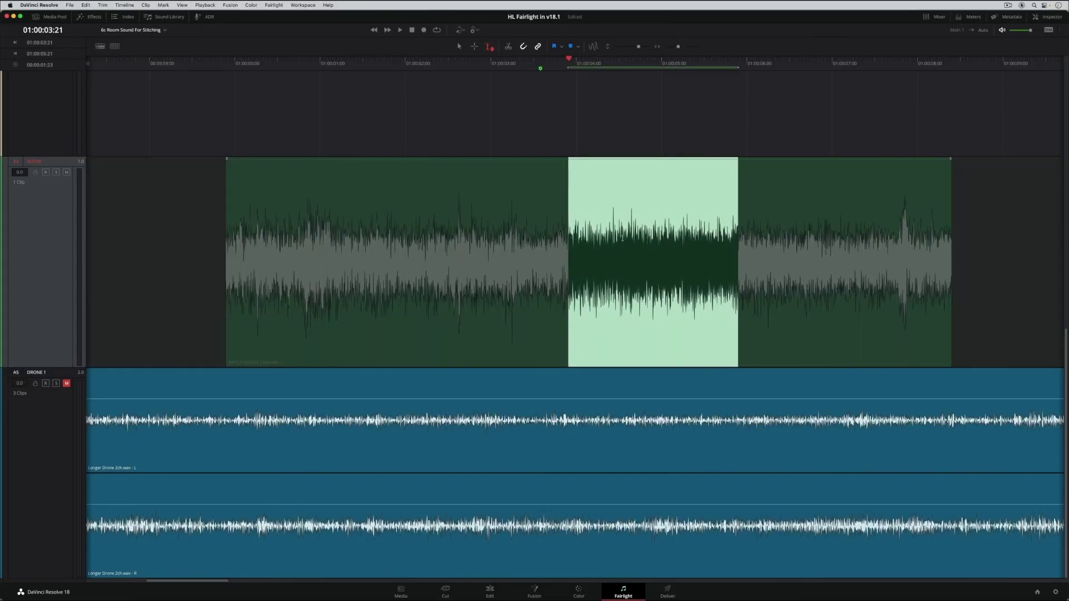
Zoom in on the selected stretch of the room sound clip and mark ranges along its waveform.
key("super+=")
key("super+=")
key("super+=")
key("super+=")
key("super+=")
key("super+=")
key("super+=")
key("super+=")
left_click_drag(577, 242, 303, 239)
left_click(544, 125)
left_click_drag(575, 192, 784, 192)
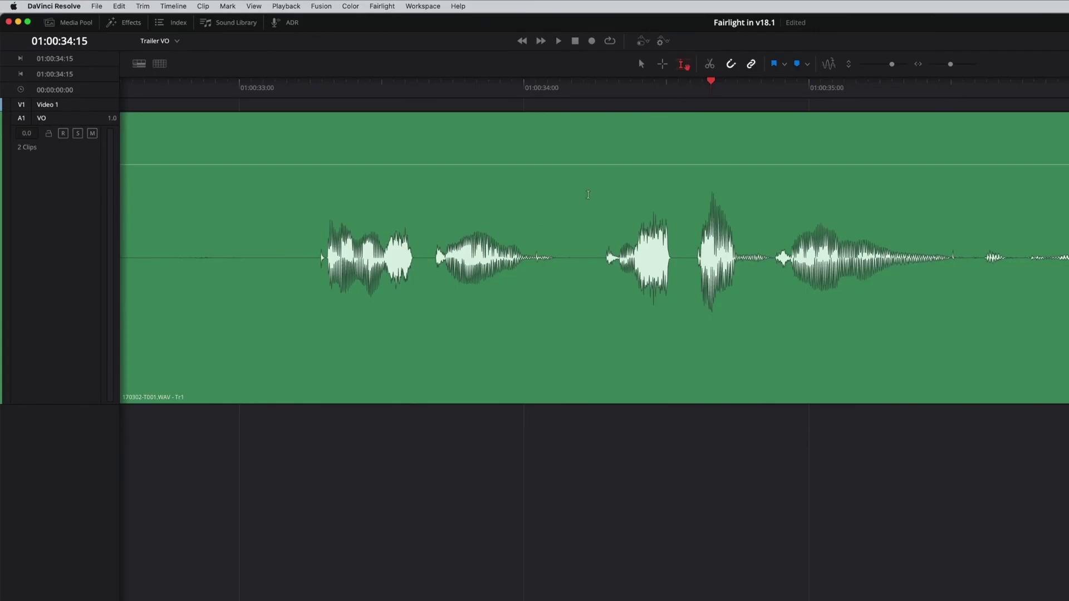
Ripple cut the word between 01:00:34:05 and 01:00:34:12 from the VO clip.
left_click_drag(588, 195, 673, 193)
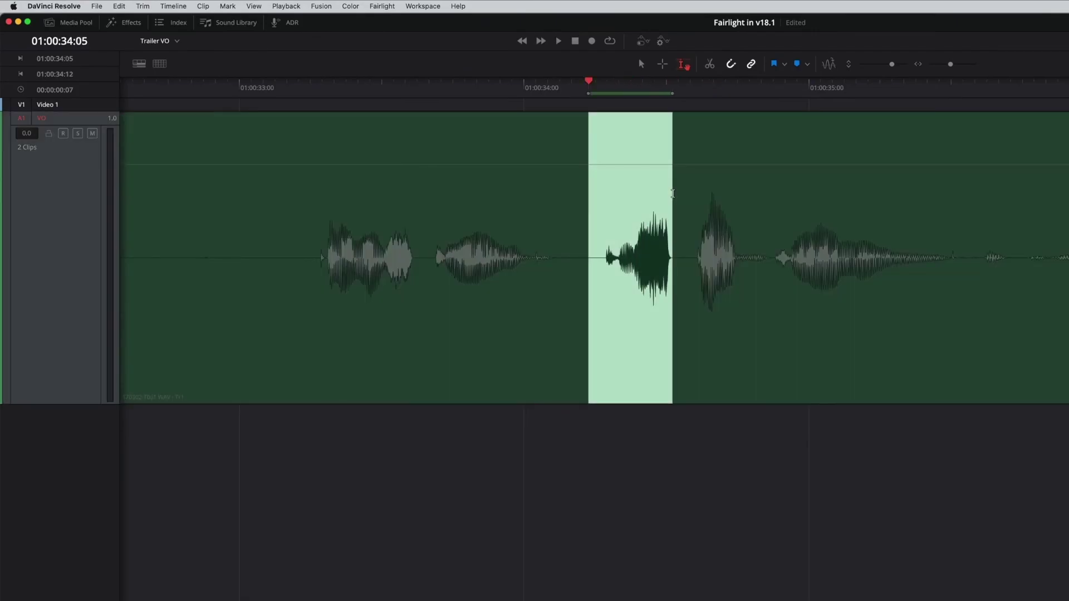
left_click(119, 7)
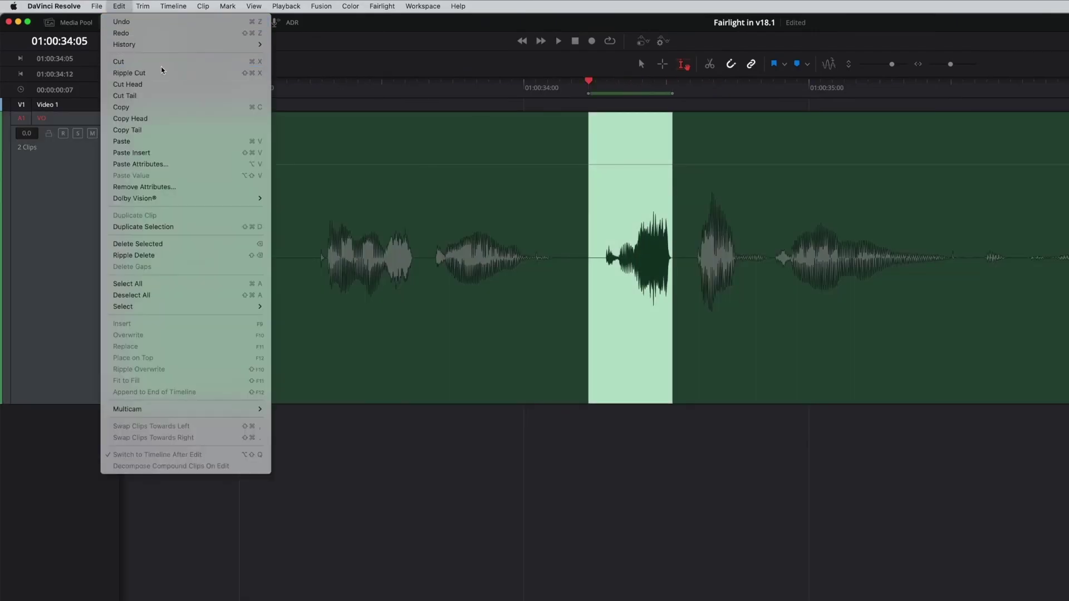
left_click(229, 72)
Paste-insert the cut word at 01:00:33:05 on the VO track.
left_click_drag(305, 87, 308, 87)
left_click(119, 6)
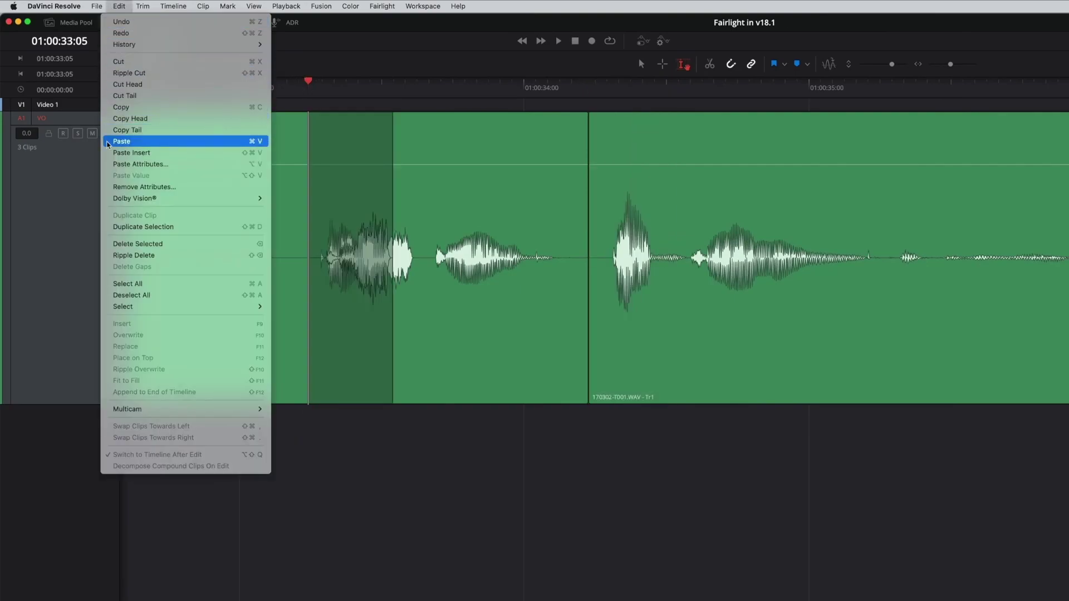
left_click(110, 155)
left_click(401, 487)
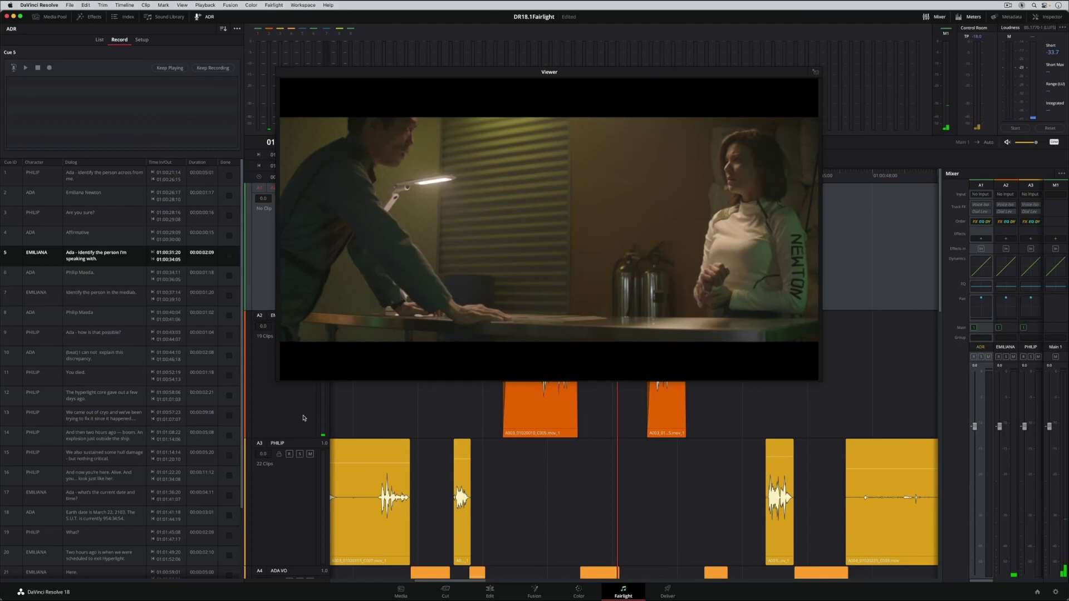
Open the keyboard customization and examine the panel command lists, including Fairlight ADR.
key("alt+super+k")
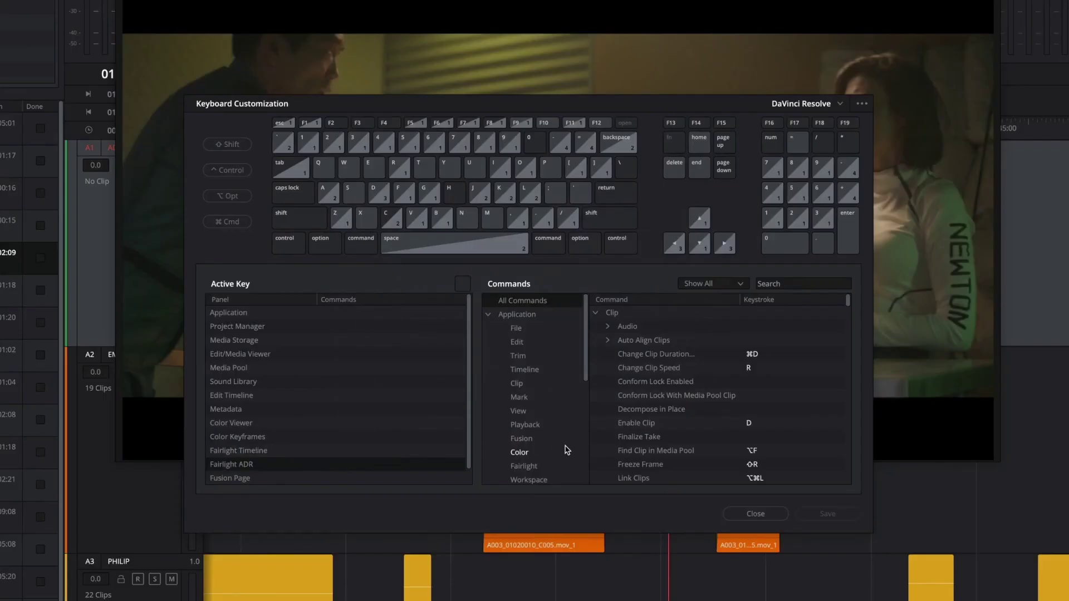
scroll(566, 450, "down", 10)
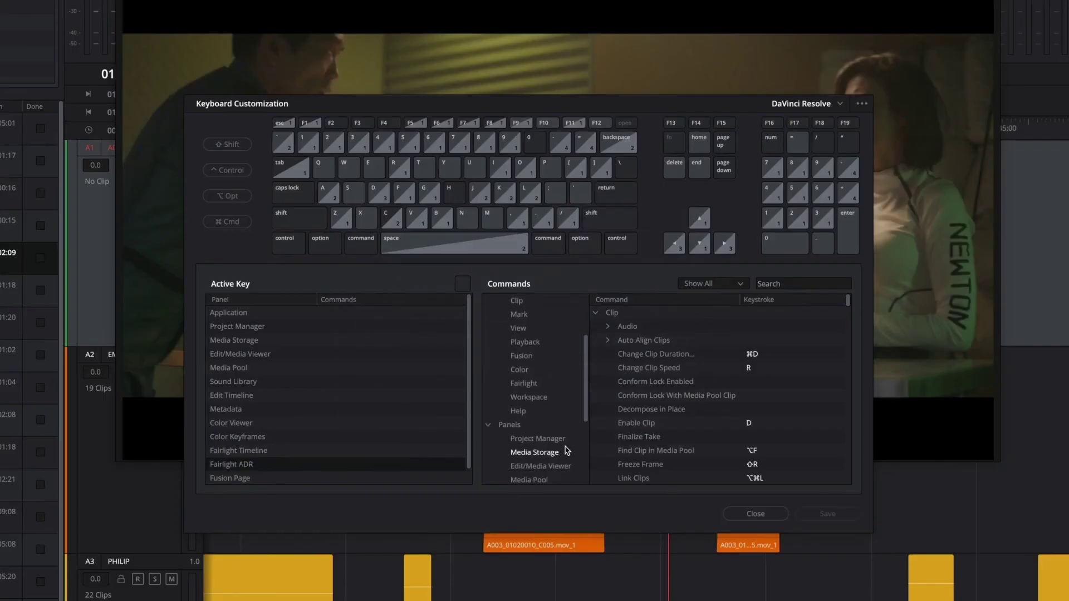
left_click(565, 453)
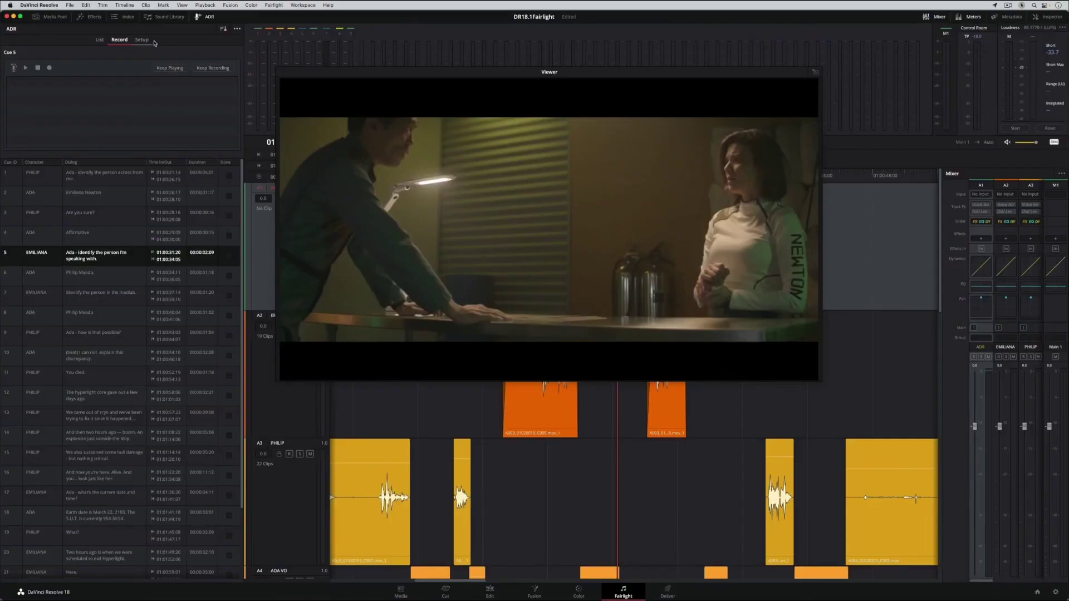
In the ADR setup's on-screen cue text style, enter the sample text "Live on screen text preview".
left_click(155, 42)
left_click(177, 351)
left_click(271, 535)
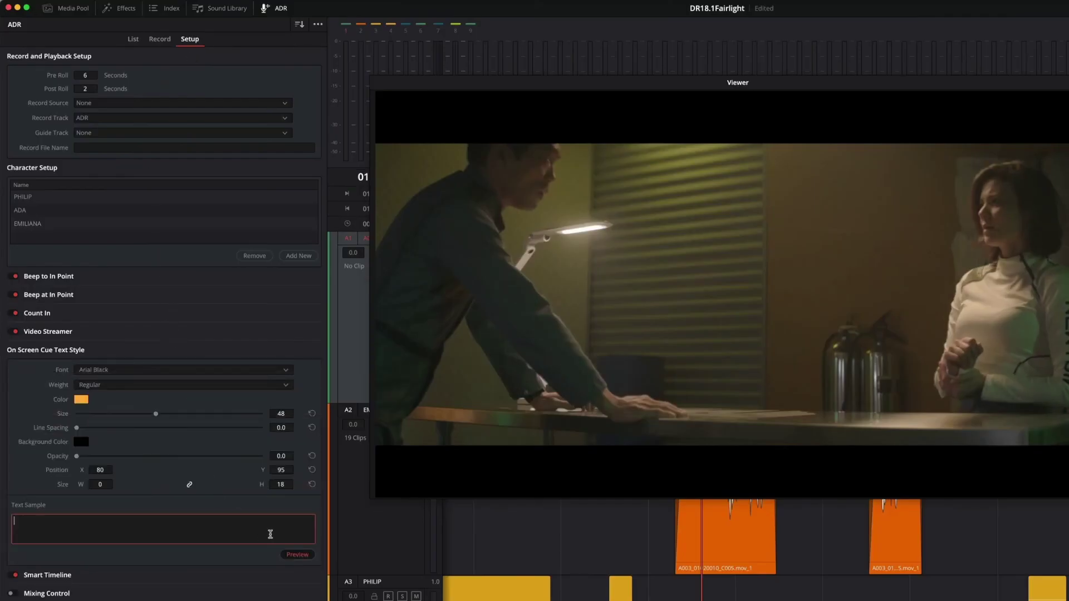
type("text preview")
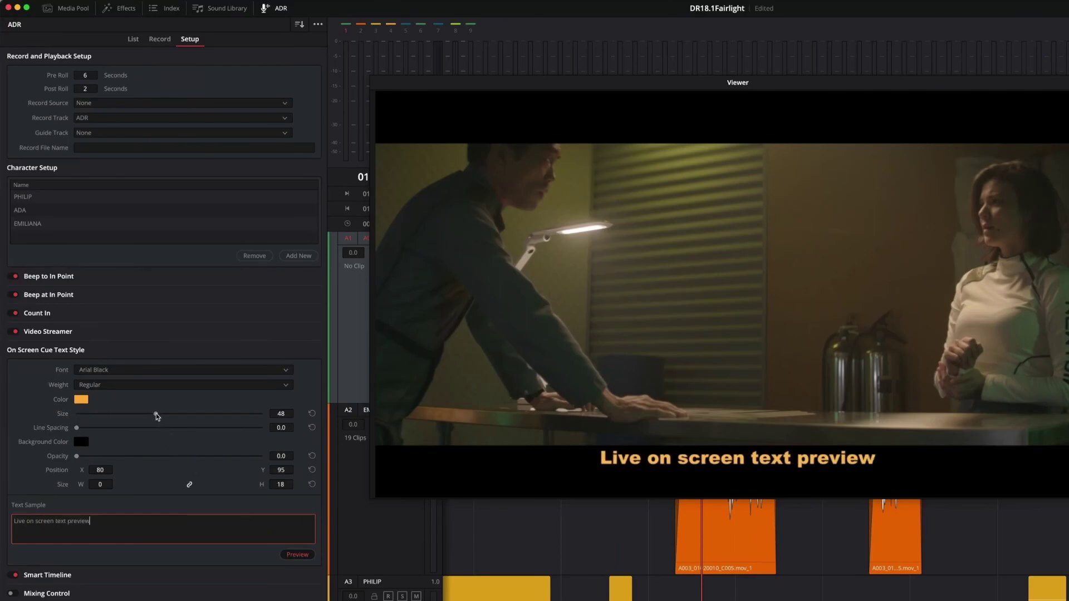
Adjust the on-screen cue text's size and vertical position, and toggle its preview.
mouse_move(156, 414)
left_mouse_down()
mouse_move(169, 414)
mouse_move(155, 414)
left_mouse_up()
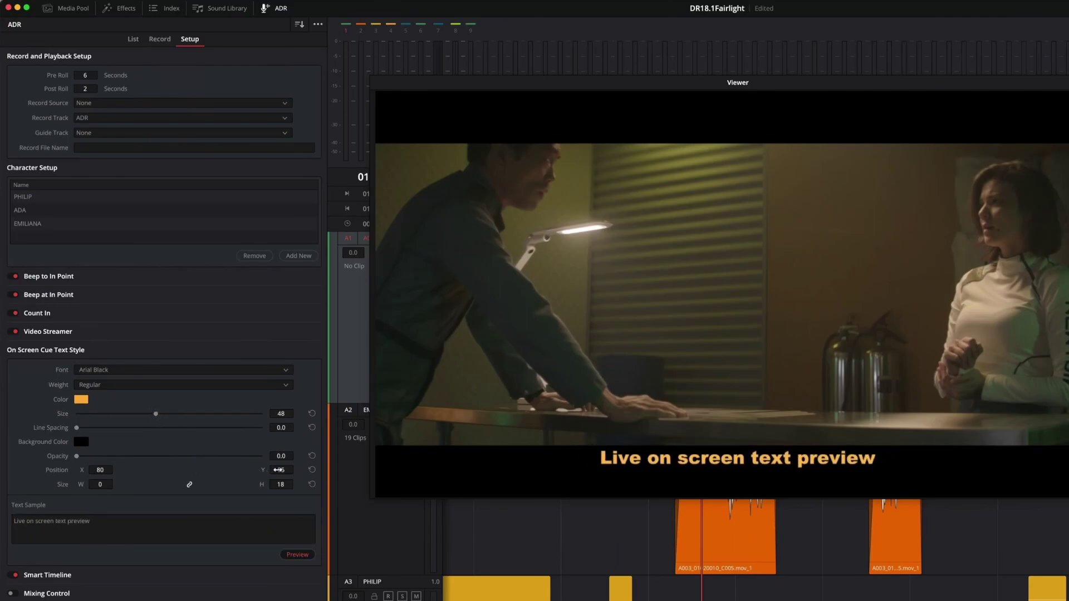
mouse_move(278, 470)
left_mouse_down()
mouse_move(295, 470)
mouse_move(283, 469)
left_mouse_up()
left_click(287, 556)
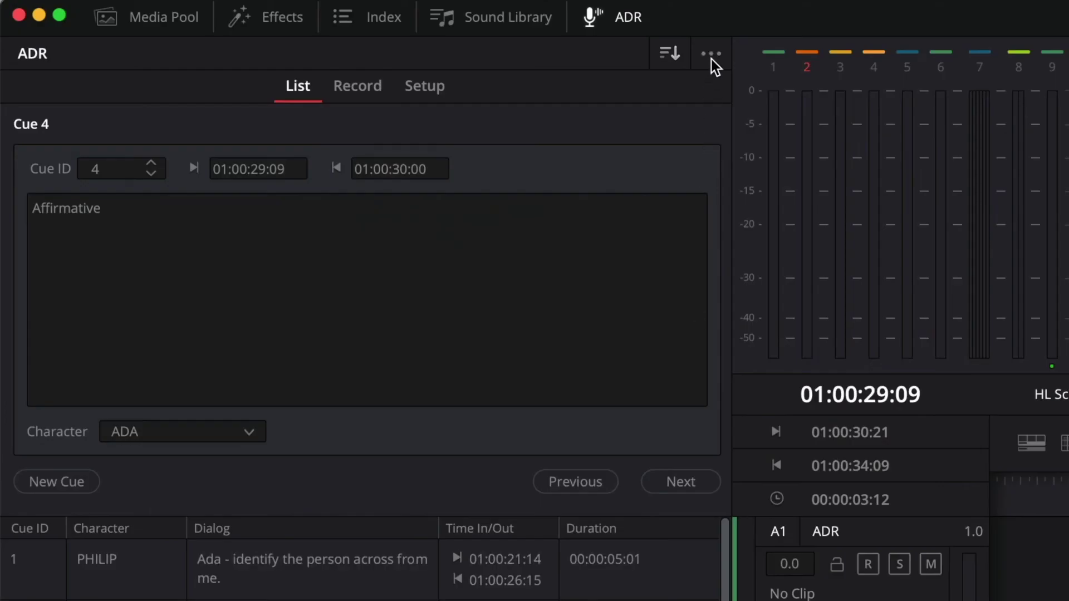
Delete all ADR cues in the current timeline and set the new cue's ID to 10.
left_click(318, 23)
left_click(724, 162)
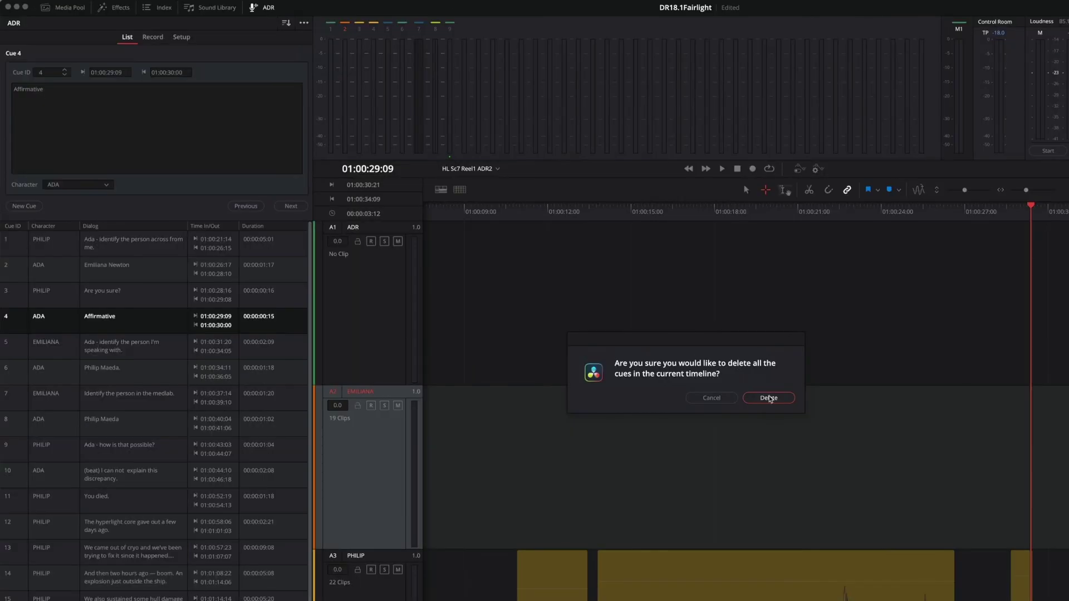
left_click(769, 398)
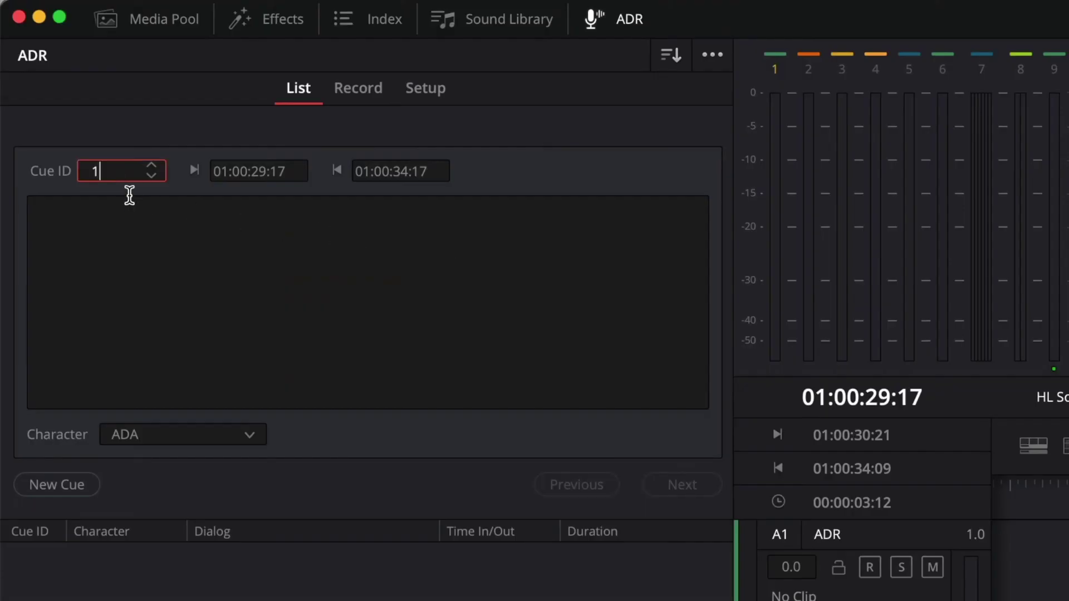
type("0")
left_click(184, 222)
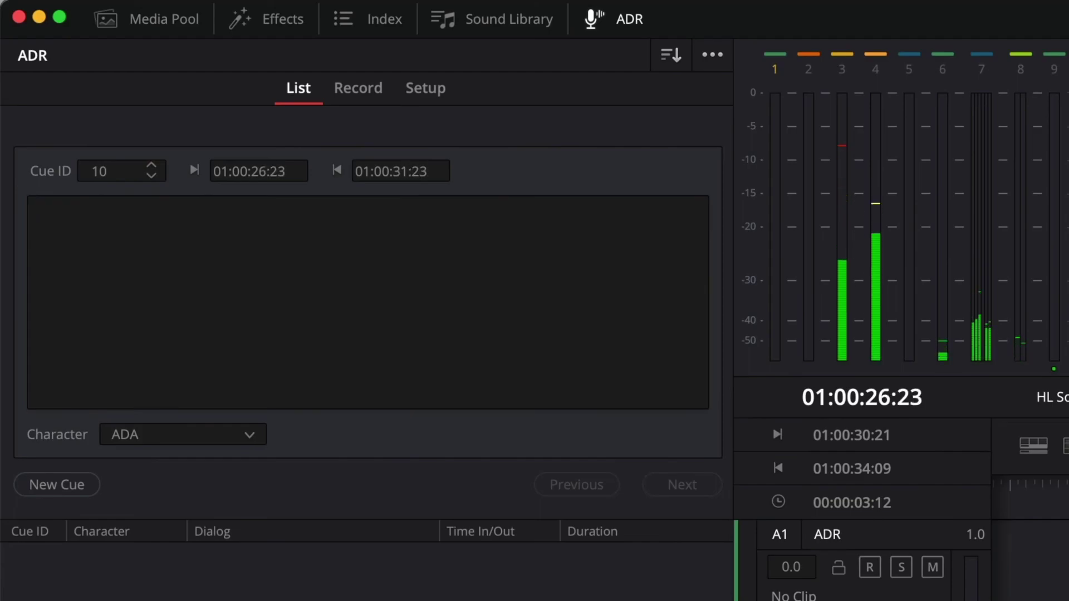
Create ADR cue 10 from the marked in and out range for character ADA with the dialog "Identify the person on the medlab".
left_click(81, 485)
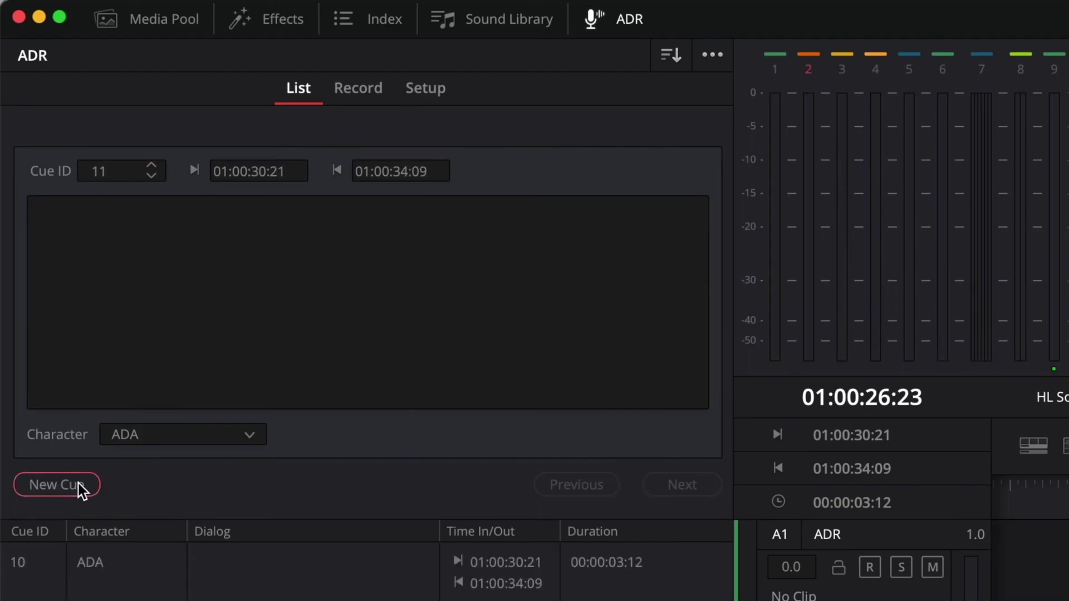
left_click(229, 570)
key("Tab")
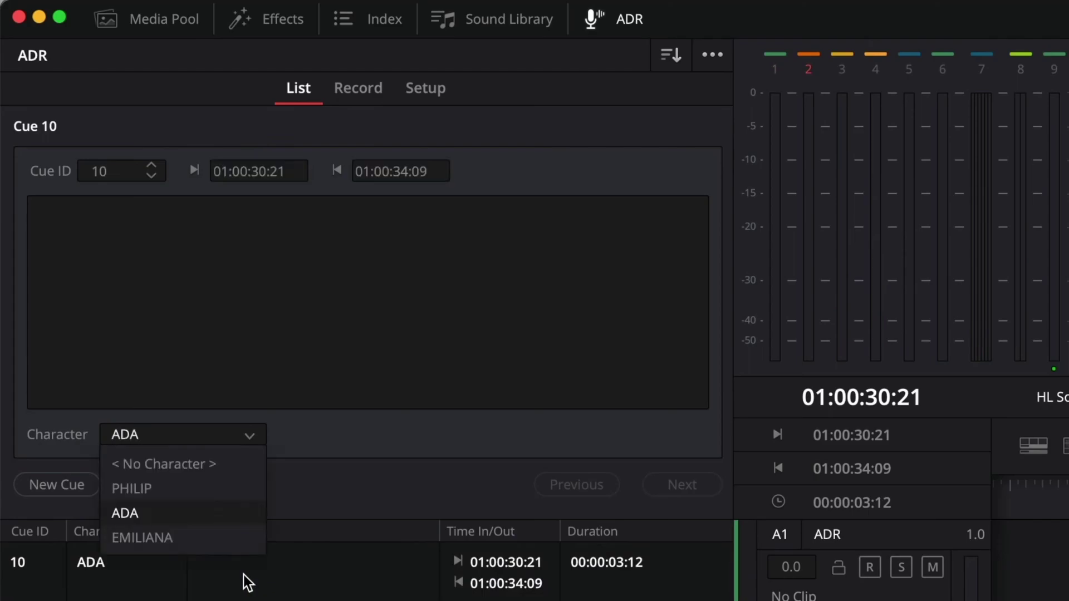
left_click(229, 513)
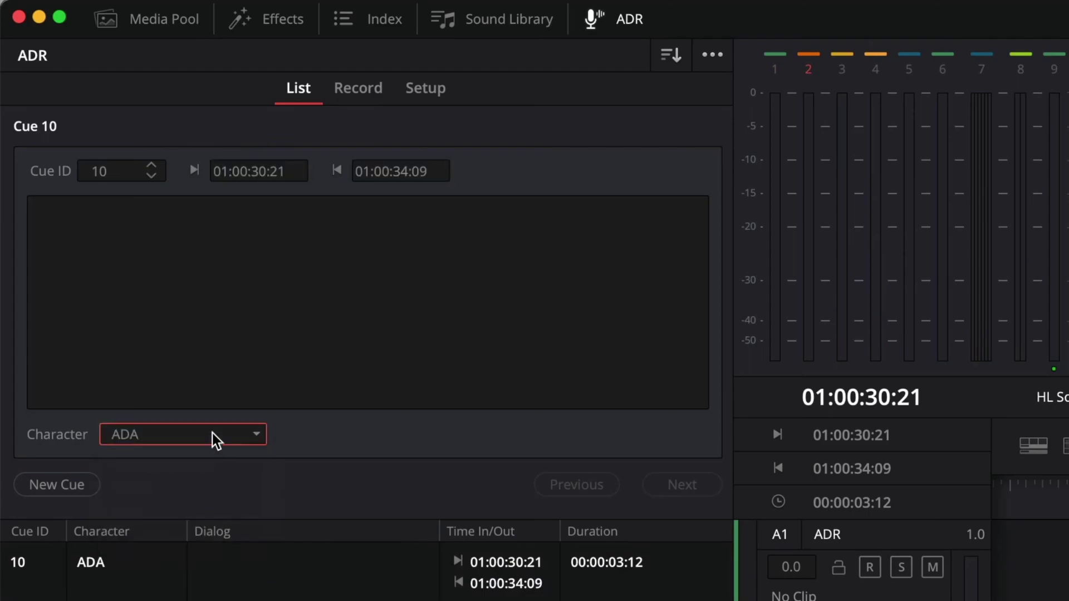
left_click(194, 364)
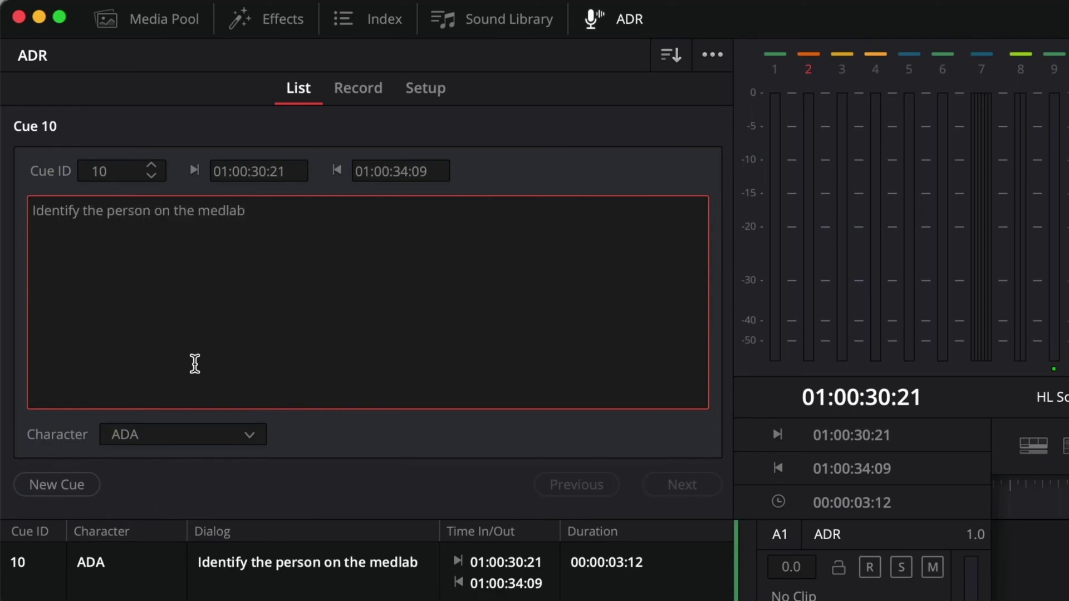
Load the file "Hyperlight ADR text v1a.csv" from the HL ADR folder for cue list import.
left_click(712, 54)
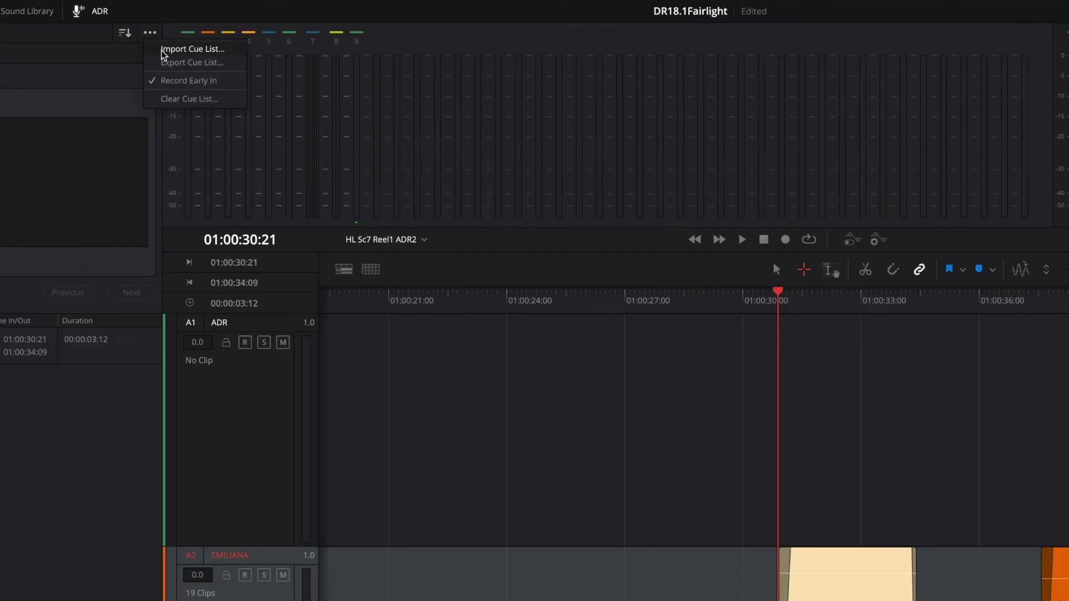
left_click(163, 54)
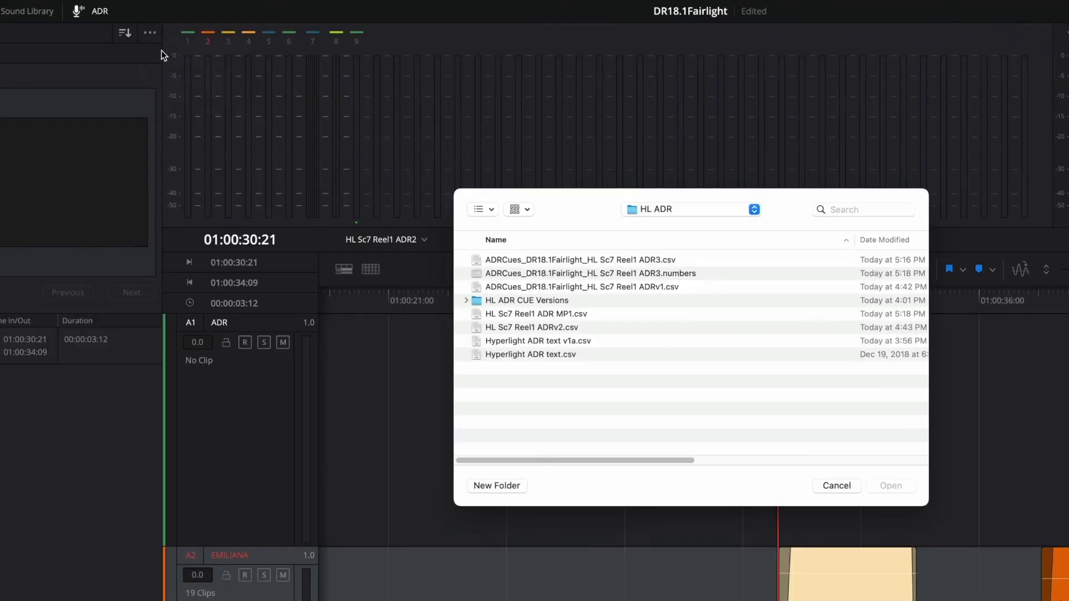
left_click(521, 342)
left_click(890, 485)
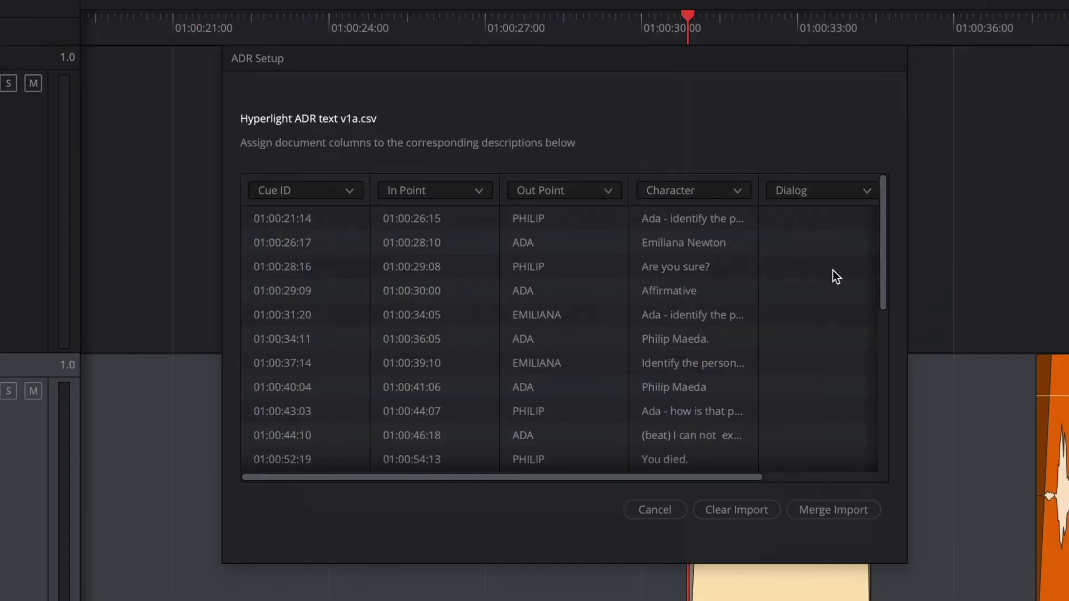
Assign the first four columns of the imported cue document to In Point, Out Point, Character and Dialog.
left_click(346, 192)
left_click(340, 234)
left_click(426, 192)
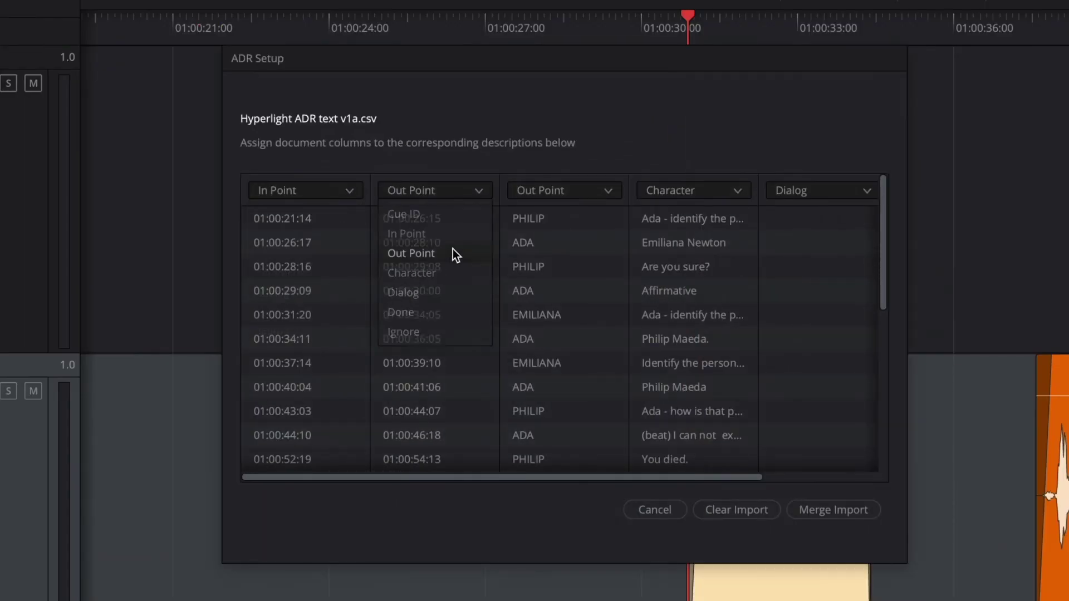
left_click(453, 251)
left_click(603, 190)
left_click(596, 272)
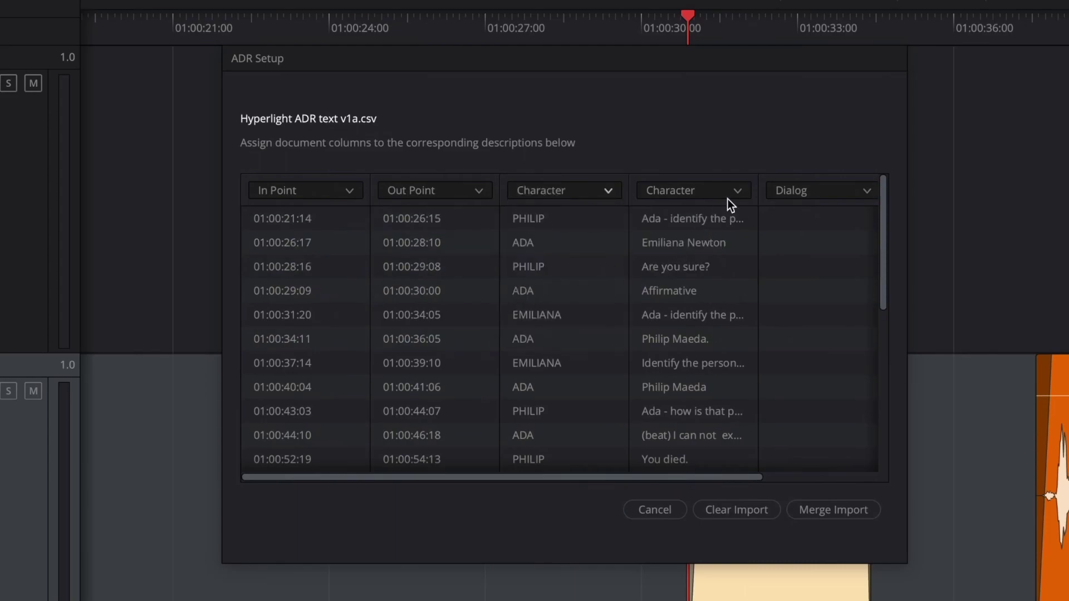
left_click(727, 192)
left_click(731, 293)
Set the empty fifth column to Ignore and import the cue list with Clear Import, deleting all existing cues in the timeline.
left_click_drag(753, 479, 922, 468)
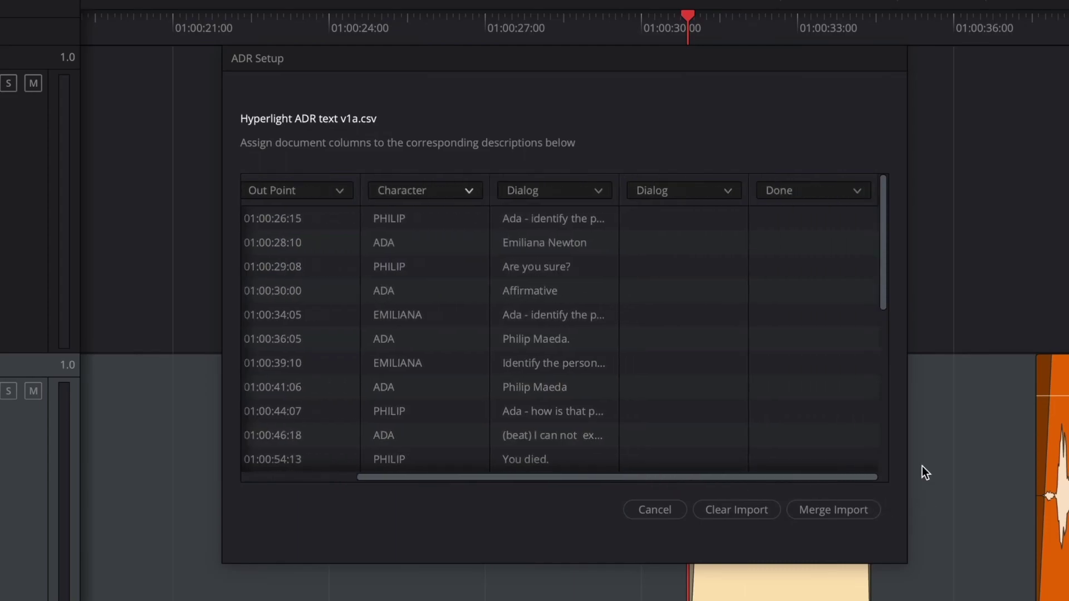
left_click(700, 190)
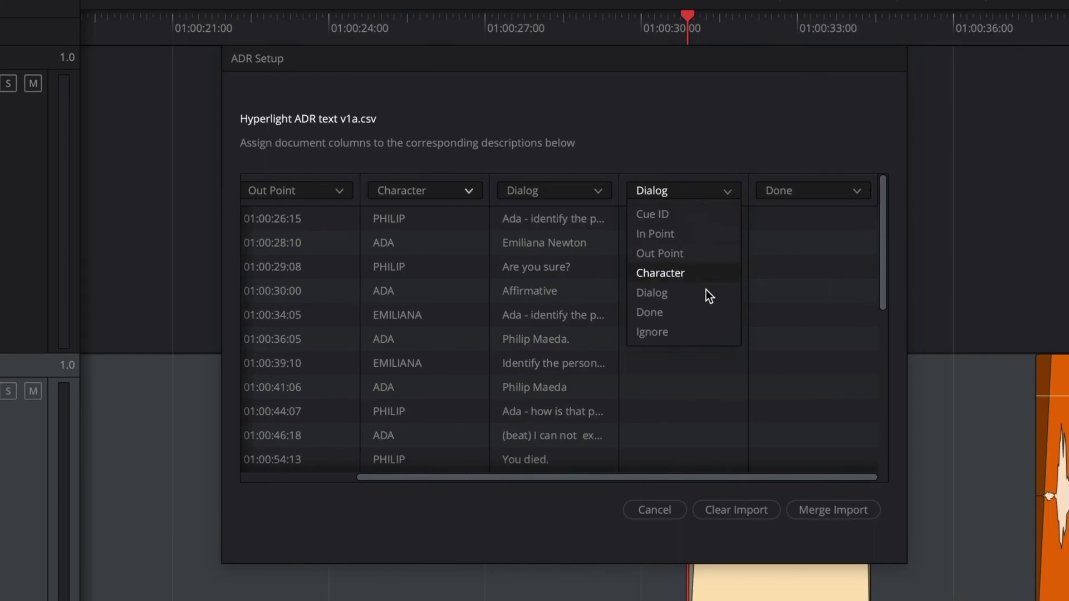
left_click(707, 331)
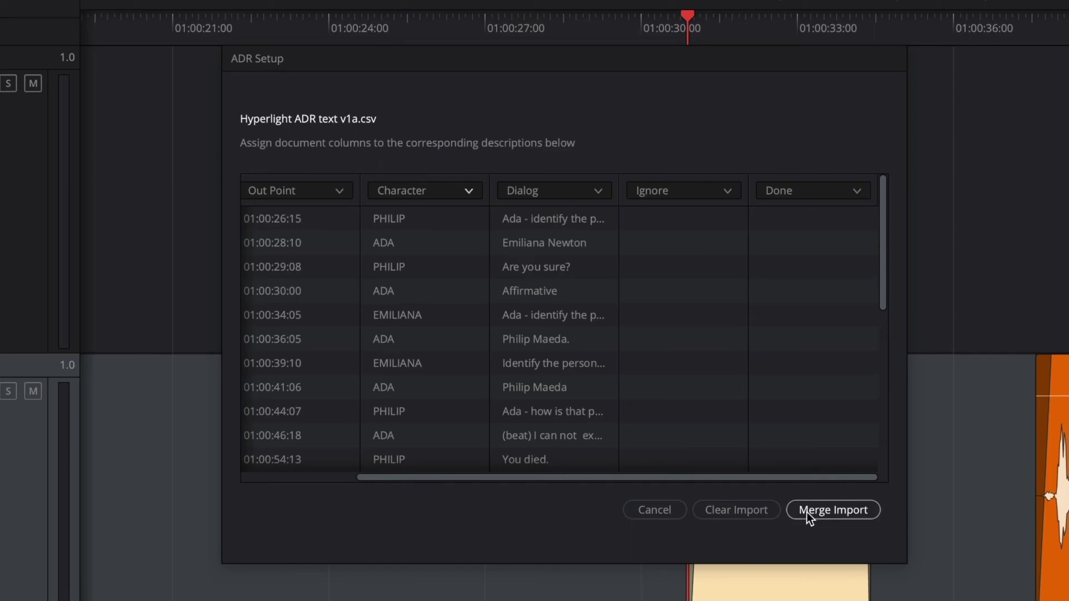
left_click(778, 514)
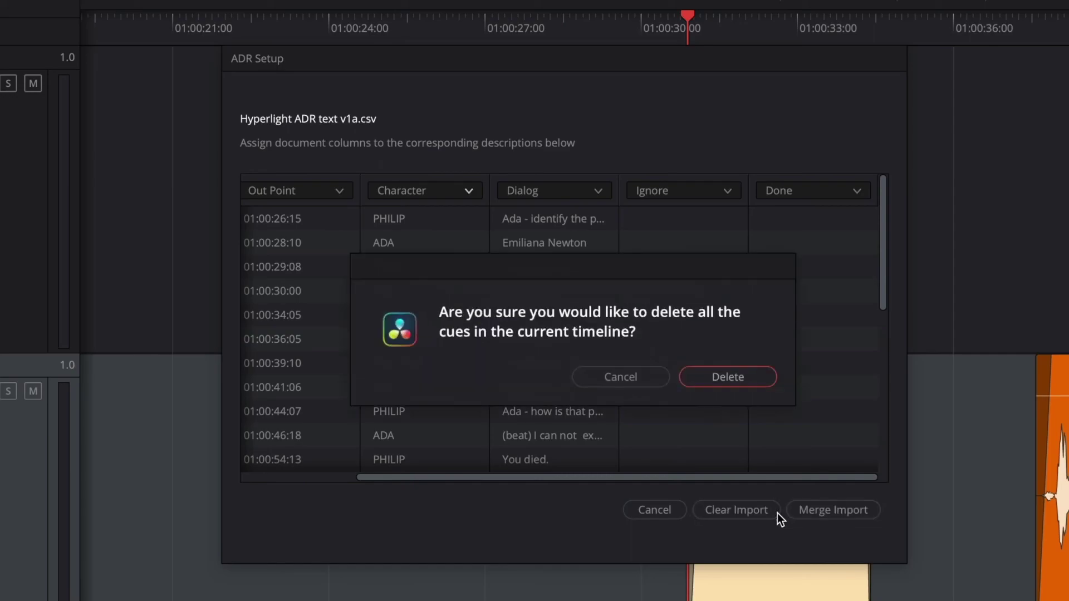
left_click(726, 376)
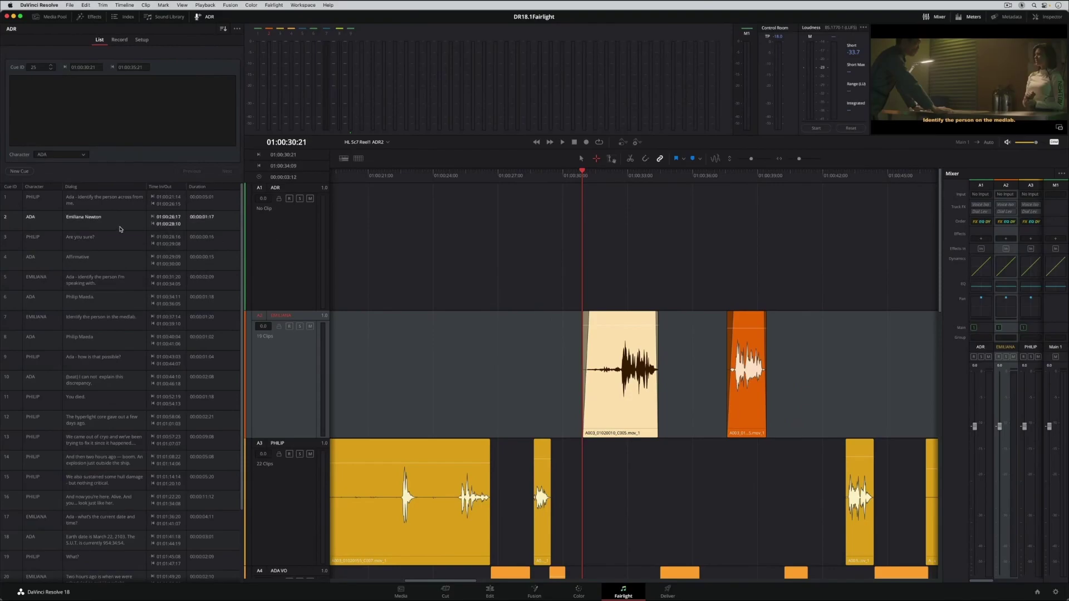
Step through imported cues 3 to 5 to check their on-screen text in the viewer, returning to cue 4.
left_click(115, 240)
left_click(110, 260)
left_click(105, 283)
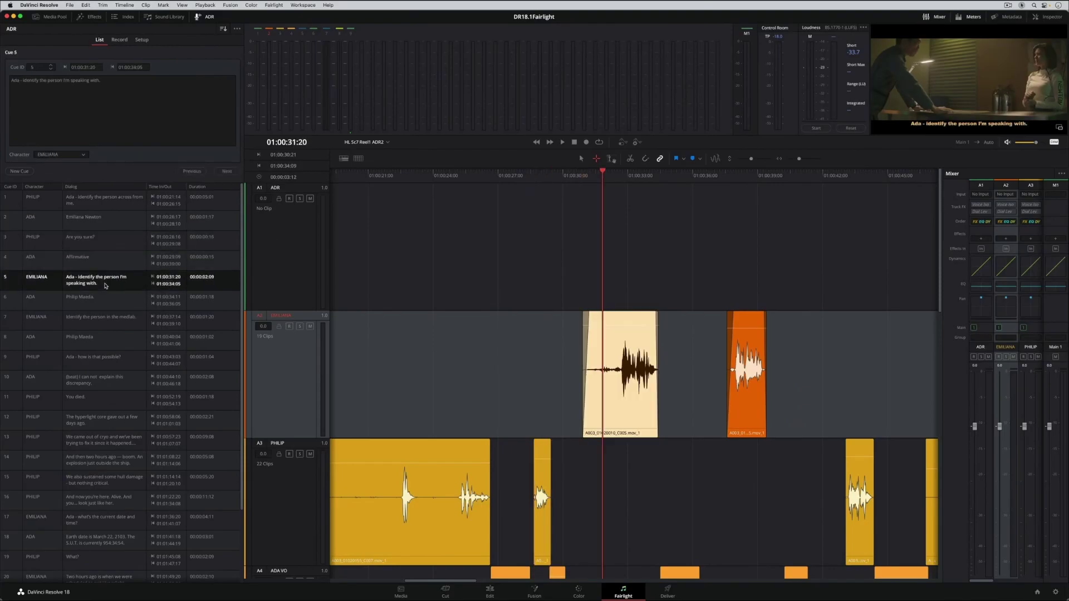
left_click(110, 264)
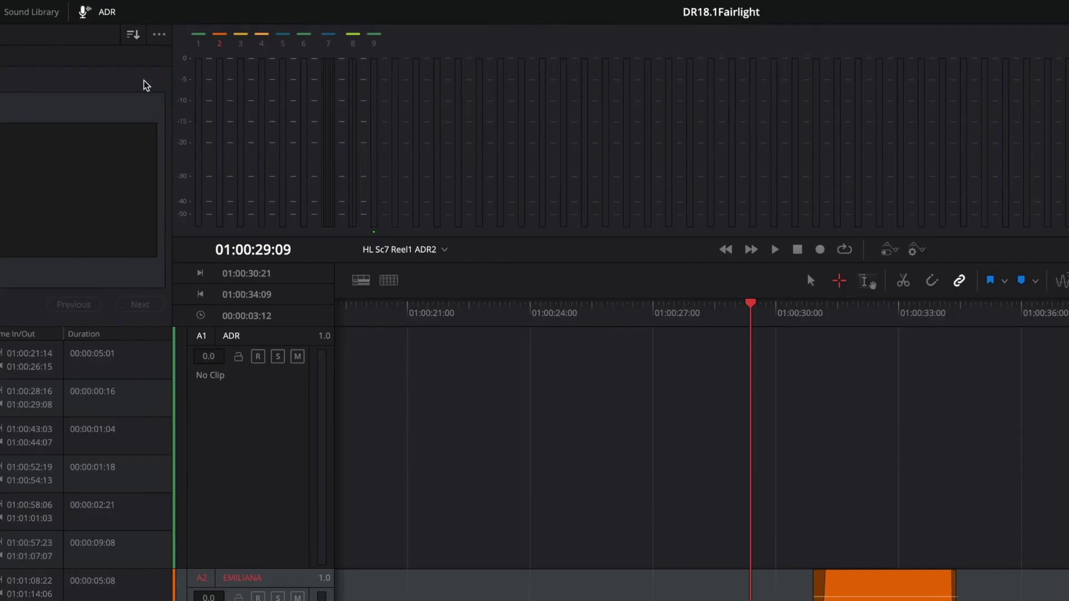
Export the cue list to the HL ADR folder as "ADRCues_DR18.1Fairlight_HL Sc7 Reel1 ADR3a.csv".
left_click(236, 29)
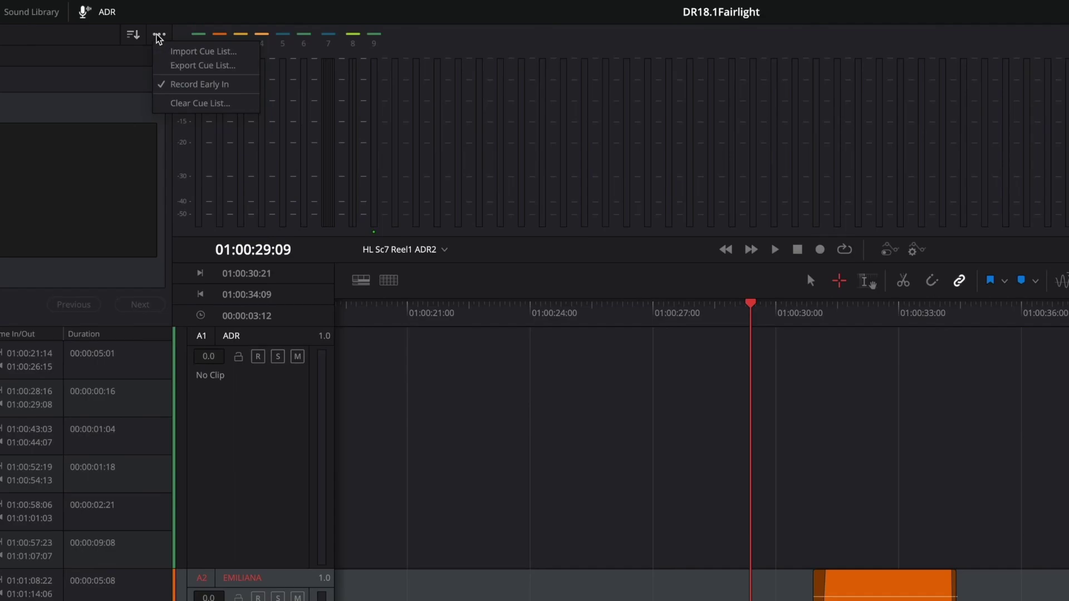
left_click(159, 64)
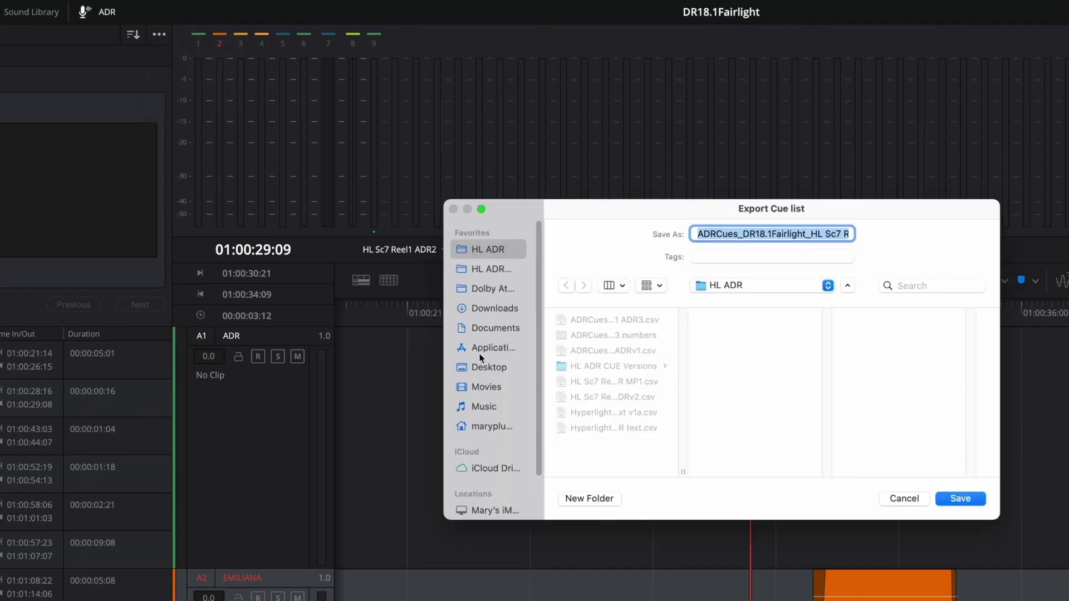
left_click(828, 237)
key("Right")
key("Right")
key("Right")
key("Right")
key("Right")
key("Right")
key("Right")
key("Right")
key("Right")
key("Right")
key("Right")
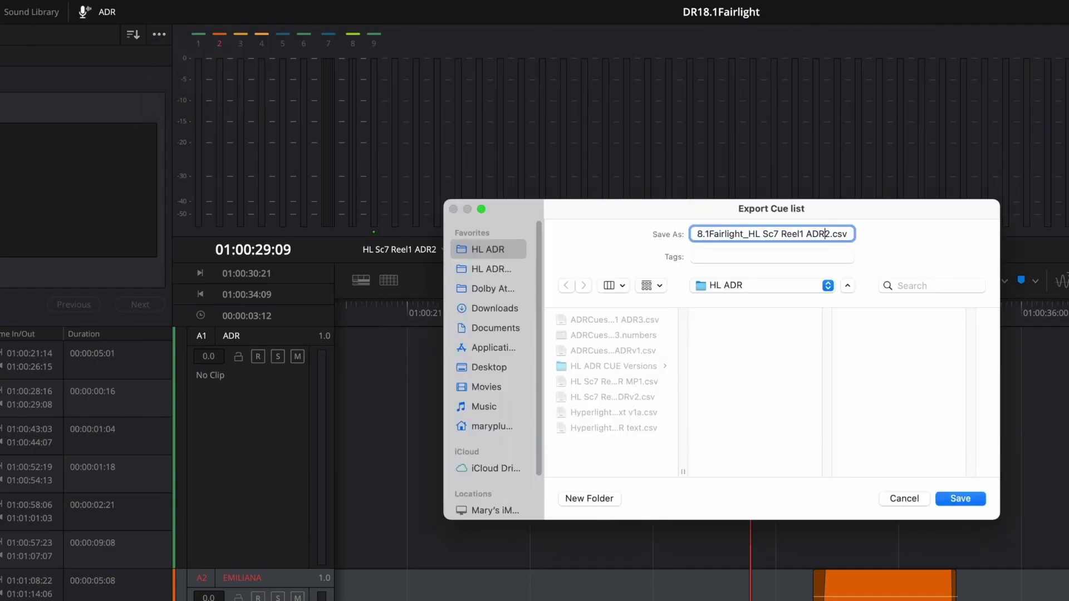
key("BackSpace")
type("3a")
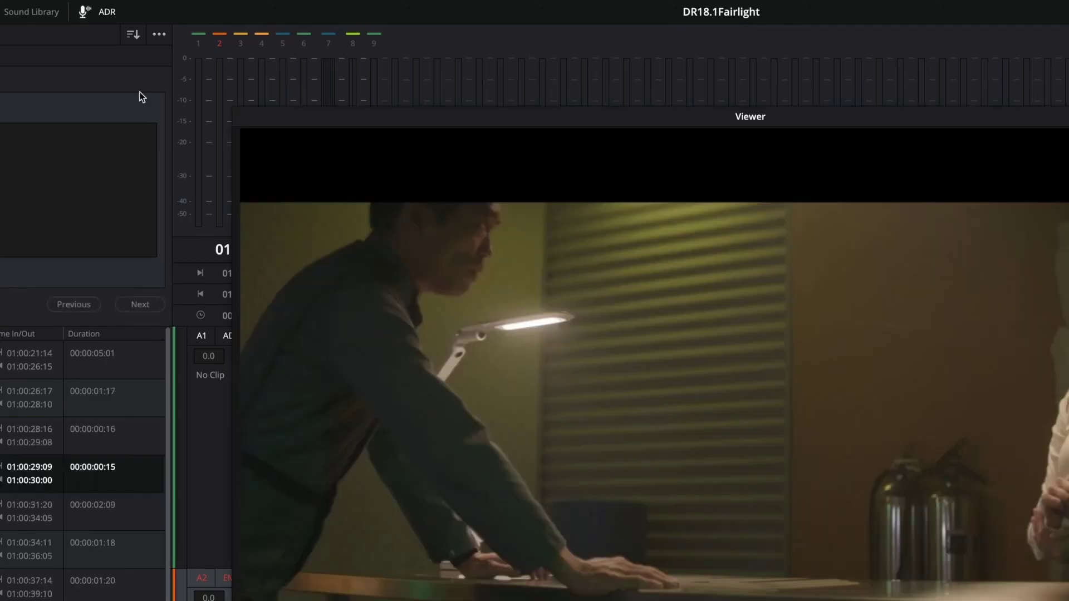
Import the revised cue list "ADRCues_DR18.1Fairlight_HL Sc7 Reel1 ADR3a mp1.csv" and merge it with the existing cues.
left_click(160, 35)
left_click(155, 51)
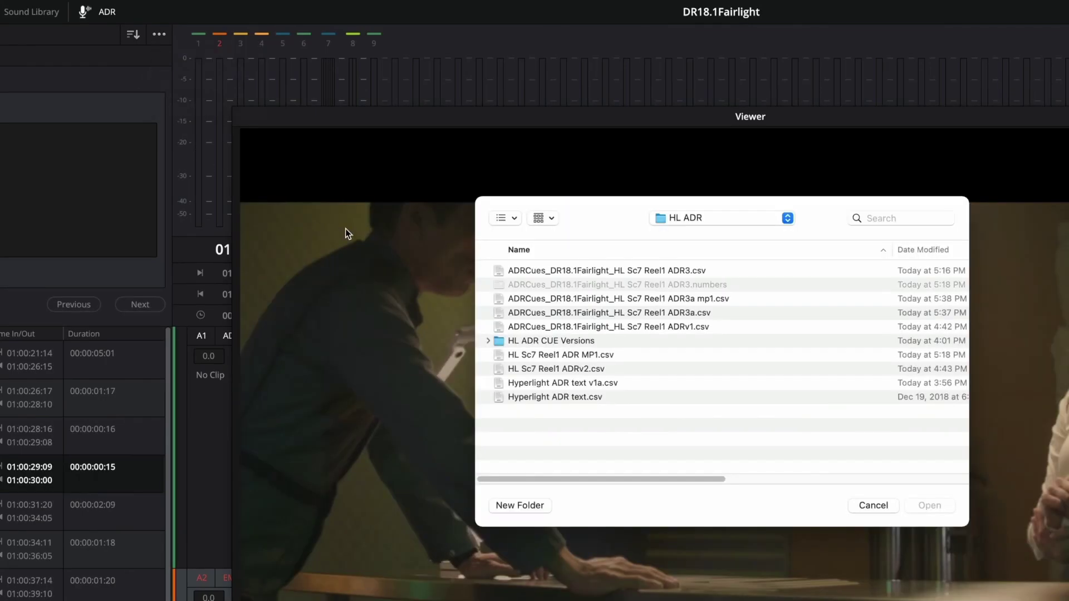
left_click(539, 299)
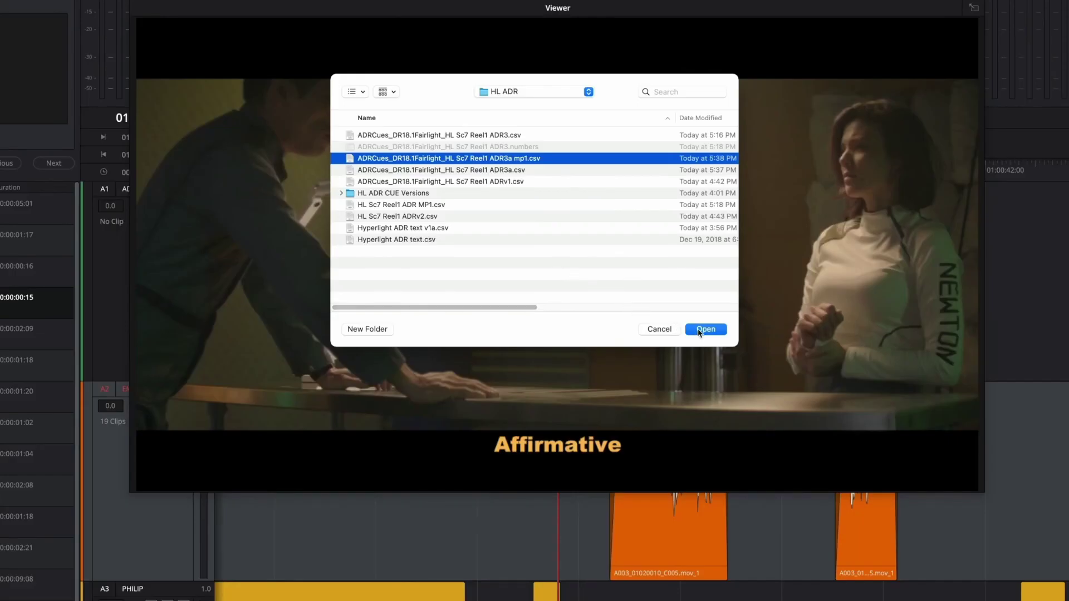
left_click(703, 330)
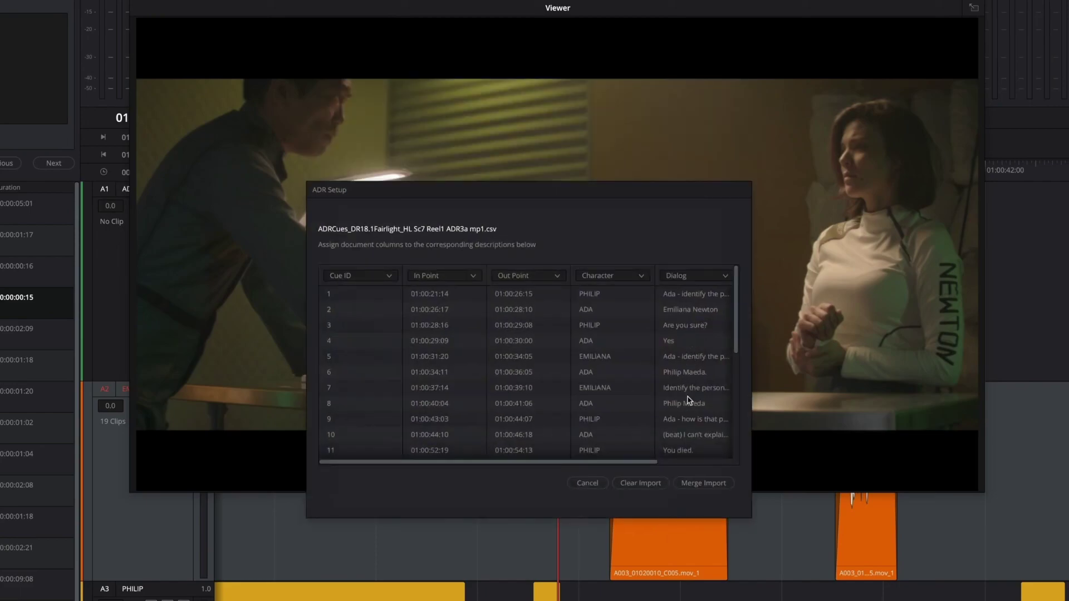
left_click(697, 488)
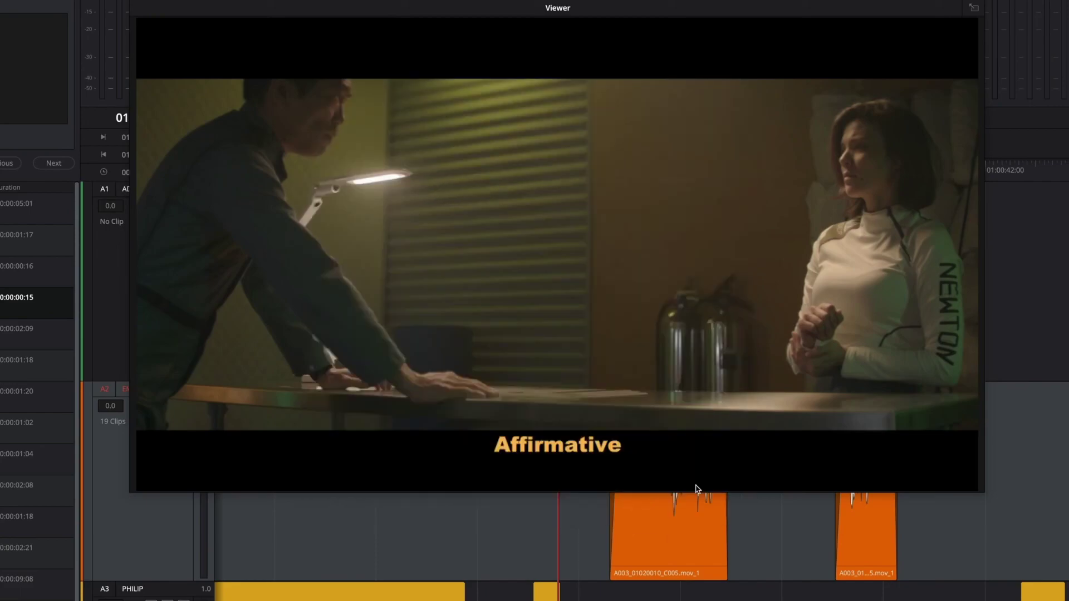